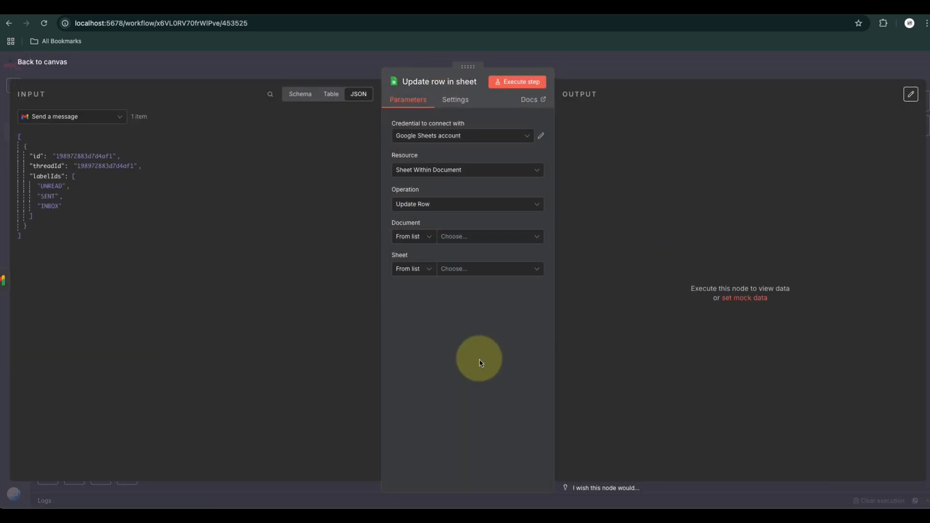
Set the row update to use the GBCA - Sales Lead (Responses) document, sheet Form Responses 1, matching on the Email column
left_click(465, 169)
left_click(455, 209)
left_click(473, 236)
left_click(474, 268)
left_click(475, 269)
left_click(473, 287)
left_click(485, 299)
left_click(485, 332)
left_click(436, 390)
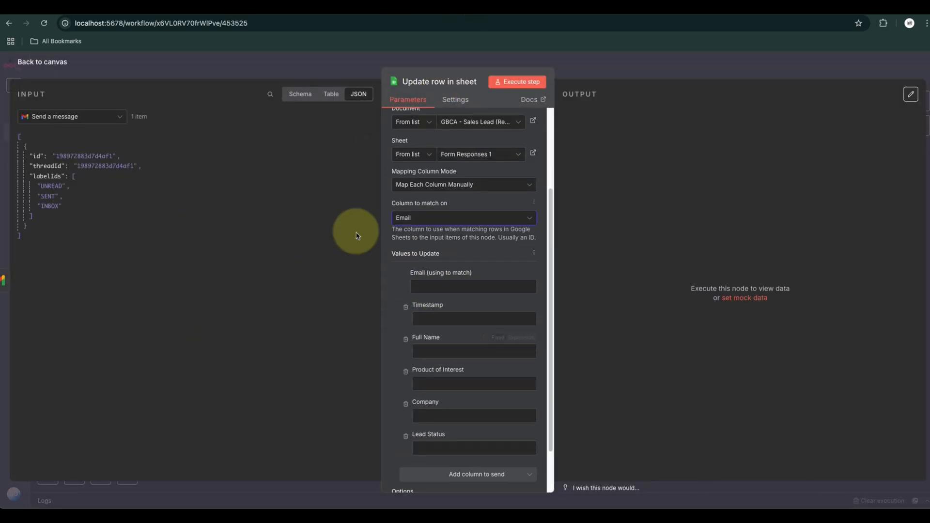
Map the email value from an earlier node's data to the match field and set Lead Status to CONTACTED_VIA_EMAIL
left_click(59, 118)
left_click(56, 167)
left_click_drag(41, 177, 463, 289)
left_click(431, 391)
type("CONTACTED_VIA_EMAIL")
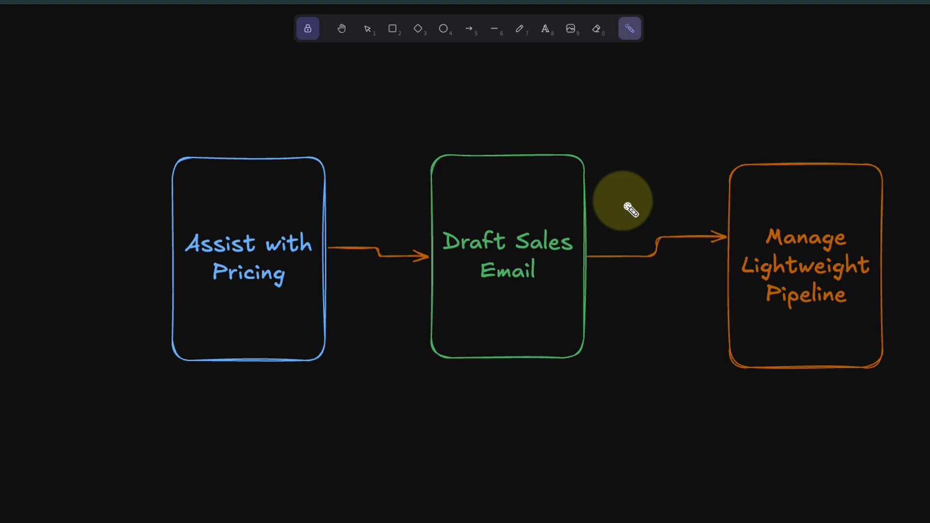
Trace around the Assist with Pricing, Draft Sales Email and Manage Lightweight Pipeline boxes with the laser pointer
mouse_move(277, 103)
left_mouse_down()
mouse_move(29, 378)
mouse_move(349, 205)
mouse_move(677, 316)
mouse_move(928, 449)
mouse_move(685, 256)
mouse_move(666, 351)
left_mouse_up()
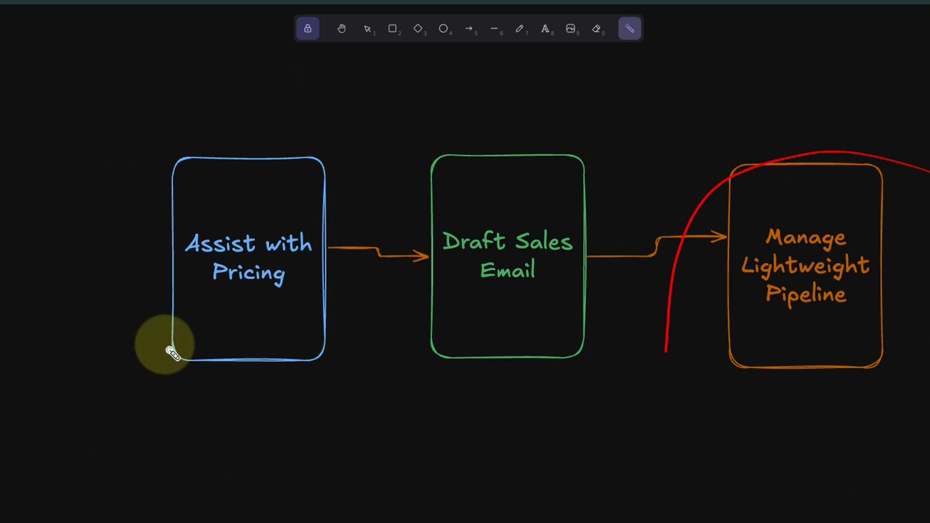
mouse_move(1, 114)
left_mouse_down()
mouse_move(85, 120)
mouse_move(92, 342)
mouse_move(0, 310)
mouse_move(24, 128)
mouse_move(83, 284)
mouse_move(0, 291)
mouse_move(0, 117)
mouse_move(93, 124)
mouse_move(99, 325)
left_mouse_up()
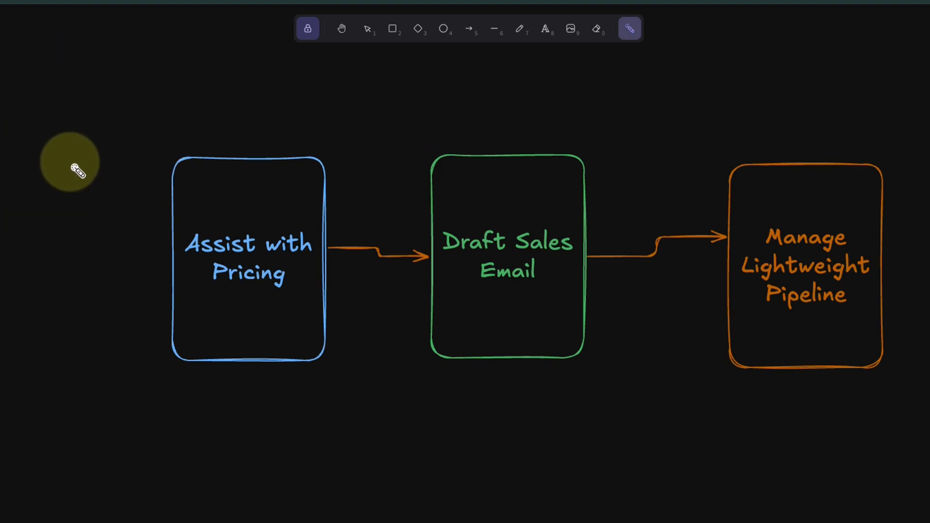
mouse_move(8, 117)
left_mouse_down()
mouse_move(18, 311)
mouse_move(145, 324)
mouse_move(112, 328)
mouse_move(112, 353)
mouse_move(109, 303)
mouse_move(158, 328)
mouse_move(92, 299)
mouse_move(217, 241)
mouse_move(138, 259)
mouse_move(172, 193)
mouse_move(145, 217)
left_mouse_up()
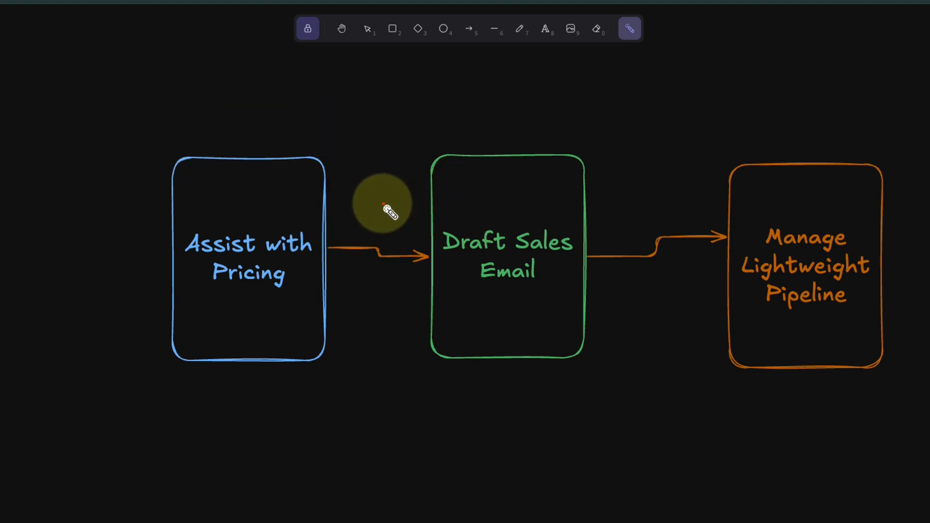
mouse_move(388, 210)
left_mouse_down()
mouse_move(617, 208)
mouse_move(384, 270)
mouse_move(579, 198)
mouse_move(666, 336)
mouse_move(413, 328)
mouse_move(400, 222)
mouse_move(637, 191)
mouse_move(380, 280)
mouse_move(546, 203)
mouse_move(635, 297)
mouse_move(413, 322)
mouse_move(398, 223)
mouse_move(770, 224)
left_mouse_up()
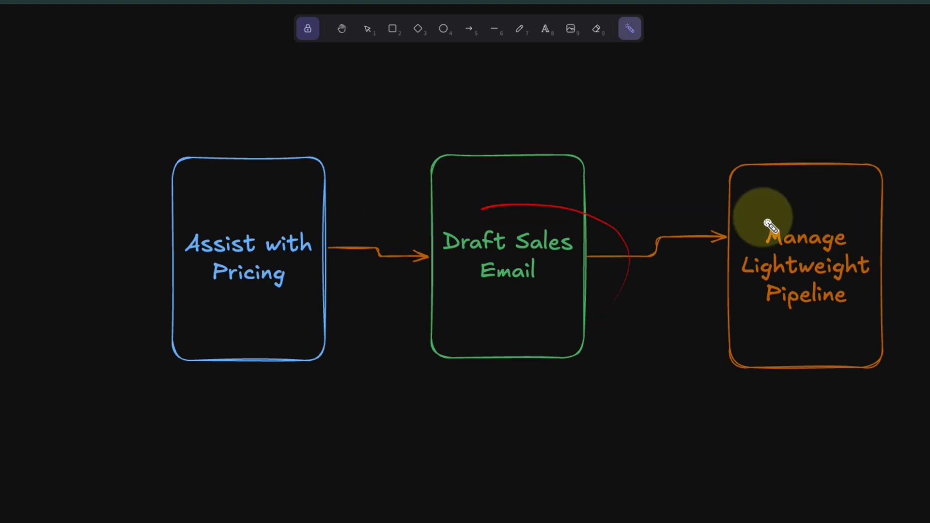
mouse_move(668, 208)
left_mouse_down()
mouse_move(925, 202)
mouse_move(923, 327)
mouse_move(638, 260)
mouse_move(633, 207)
mouse_move(601, 183)
mouse_move(367, 296)
left_mouse_up()
left_click_drag(417, 385, 394, 253)
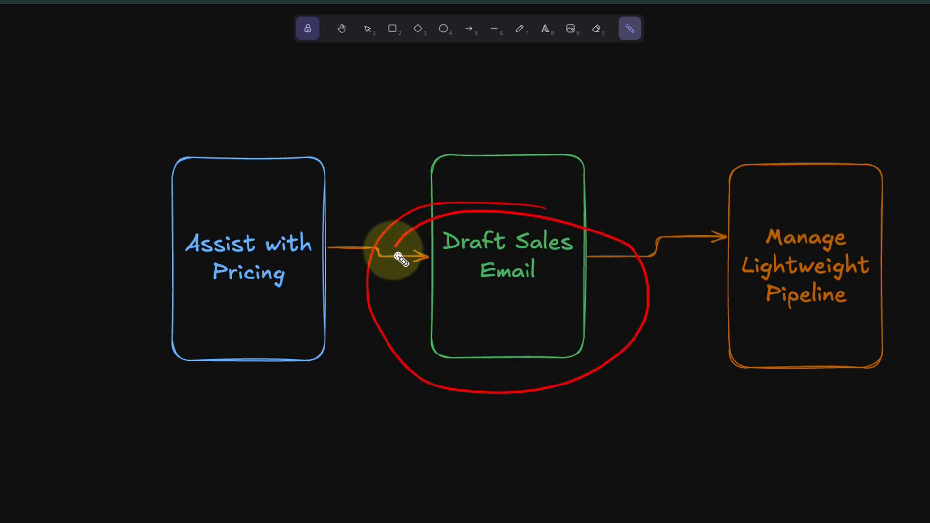
left_click_drag(459, 305, 648, 243)
mouse_move(700, 208)
left_mouse_down()
mouse_move(914, 208)
mouse_move(891, 329)
mouse_move(664, 197)
mouse_move(923, 195)
left_mouse_up()
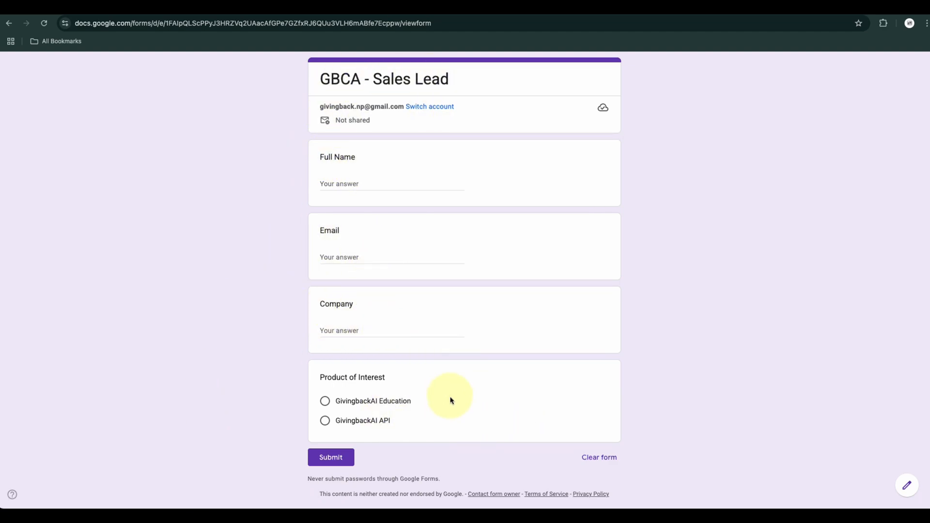
Review the GBCA - Sales Lead form's questions, including the Product of Interest options
scroll(450, 401, "down", 1)
left_click_drag(408, 388, 317, 380)
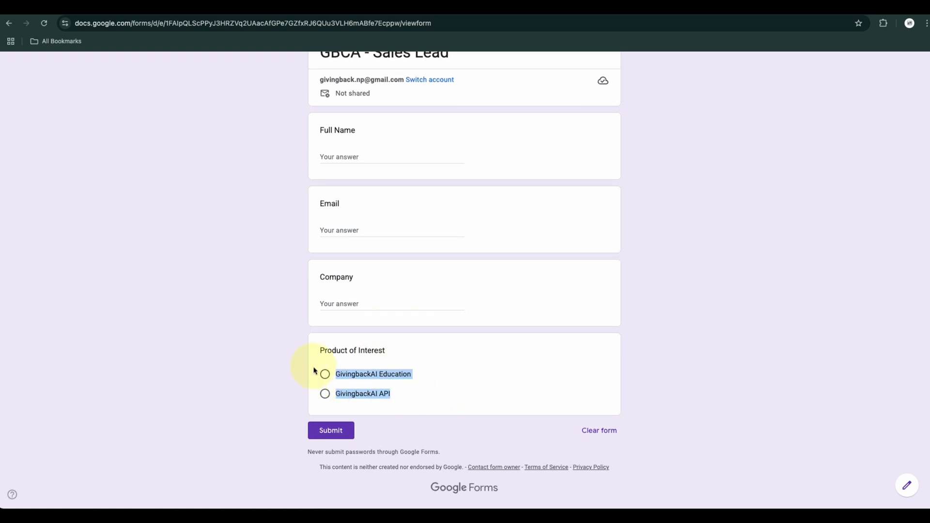
scroll(446, 375, "up", 1)
left_click(189, 182)
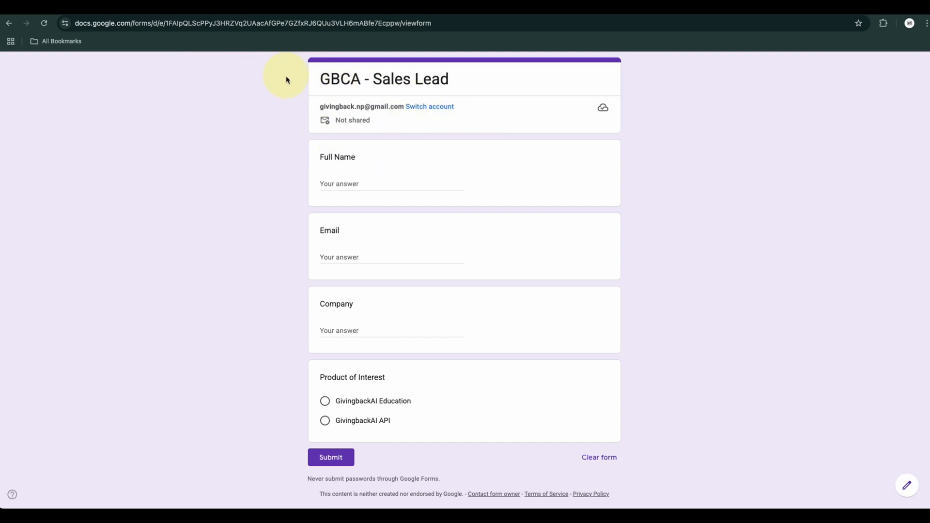
left_click_drag(260, 64, 718, 464)
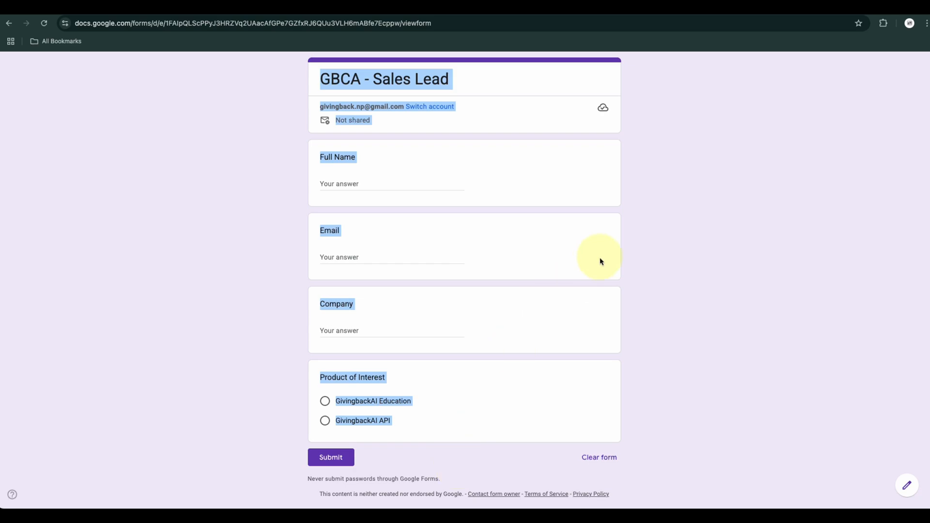
left_click(719, 241)
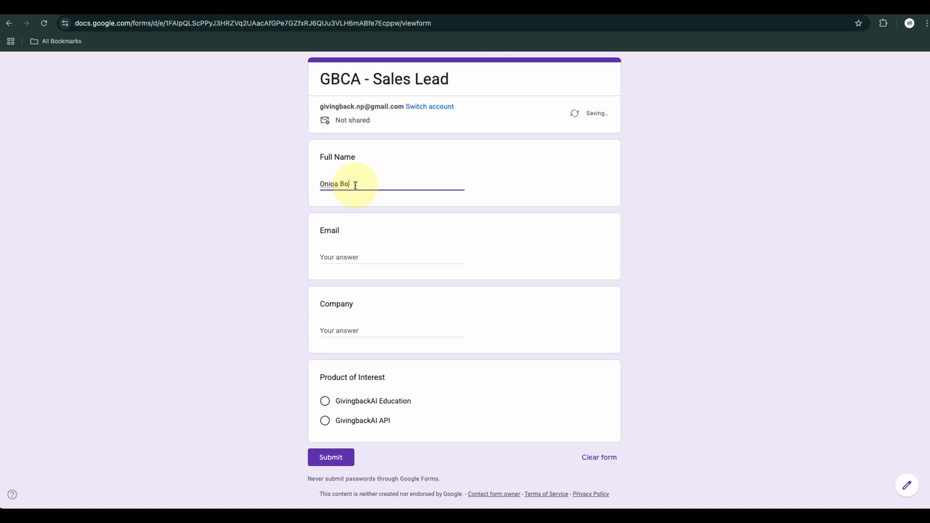
Enter the test lead's full name and e-mail address in the sales lead form
type("t")
key("Tab")
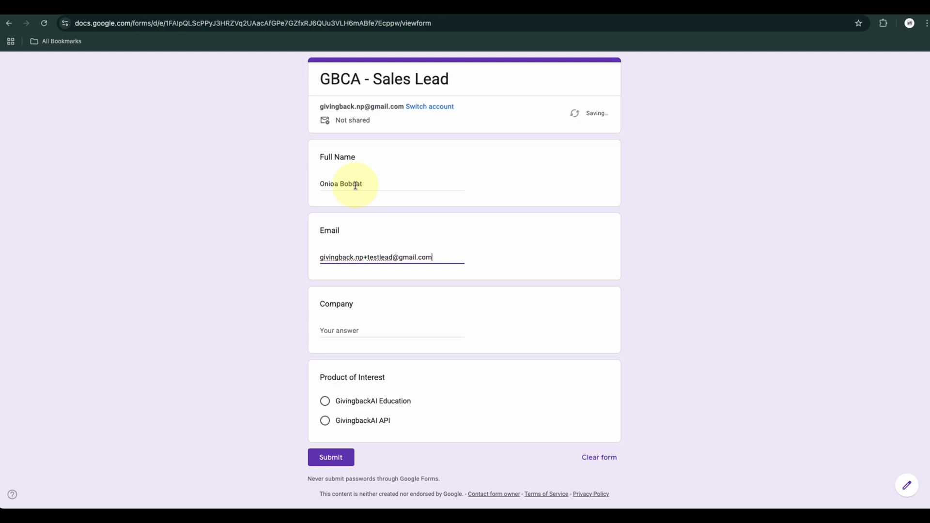
triple_click(406, 257)
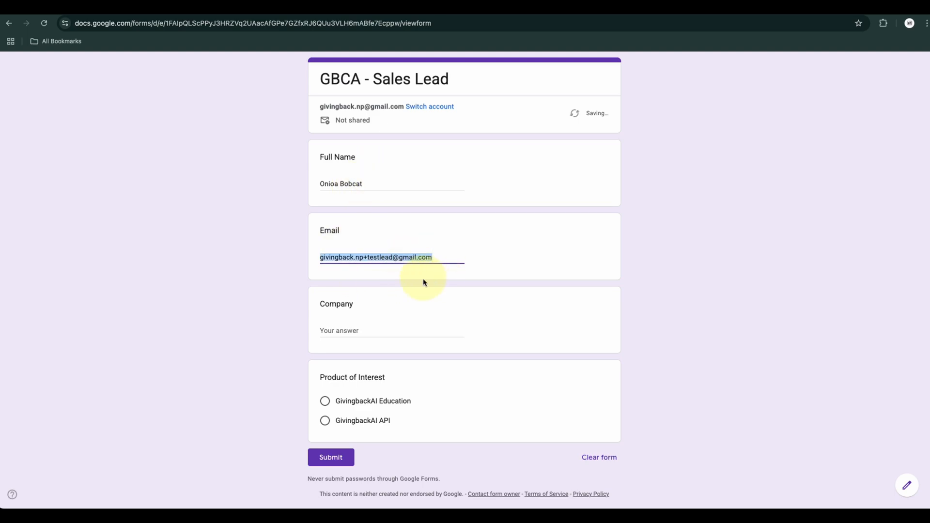
Enter Fortuner 200 Inc. as the company, choose GivingbackAI API as the product of interest, and submit the form
left_click(335, 329)
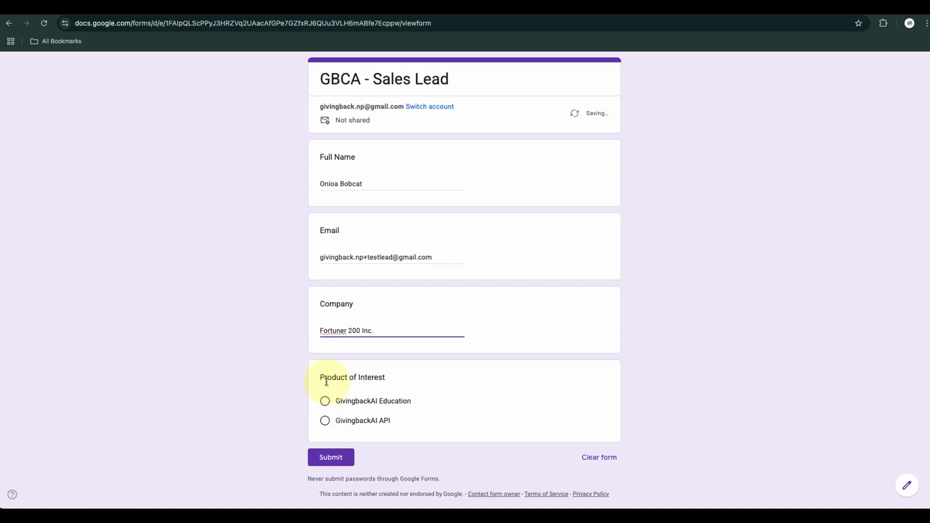
left_click(353, 426)
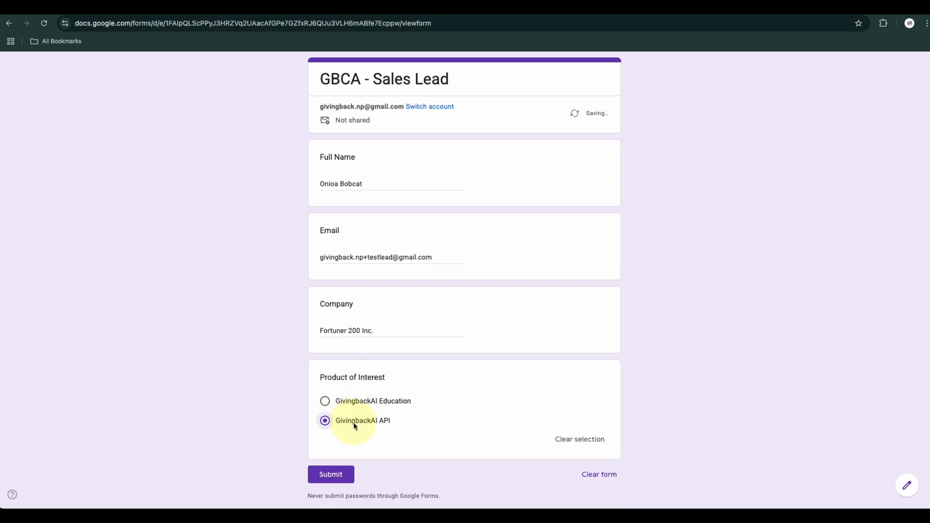
scroll(486, 409, "down", 1)
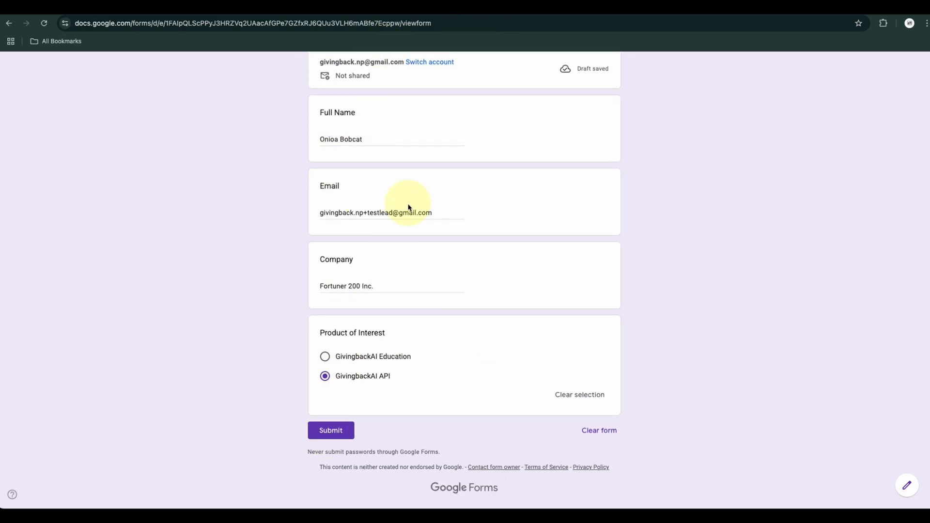
scroll(409, 198, "up", 1)
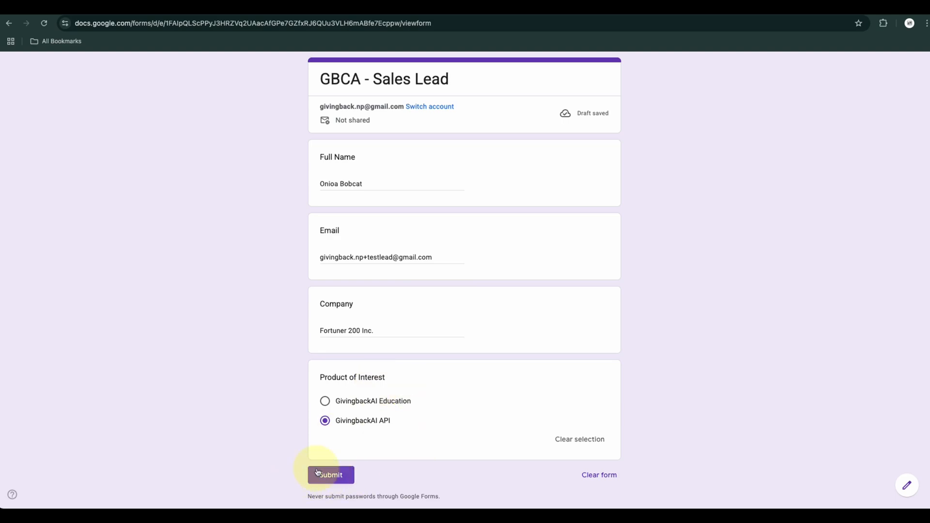
left_click(327, 482)
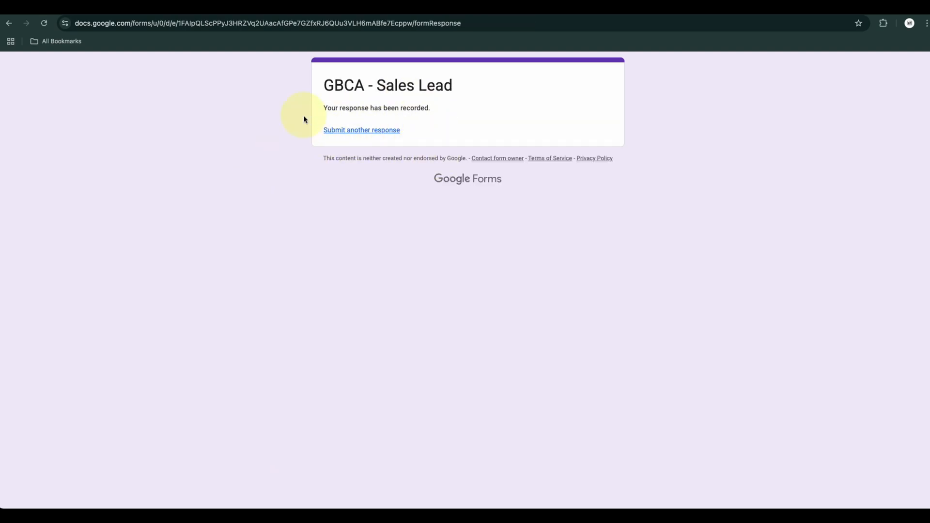
Switch to the GBCA - Sales Lead (Responses) spreadsheet and reload it to check the submitted entry
left_click(117, 7)
left_click(346, 321)
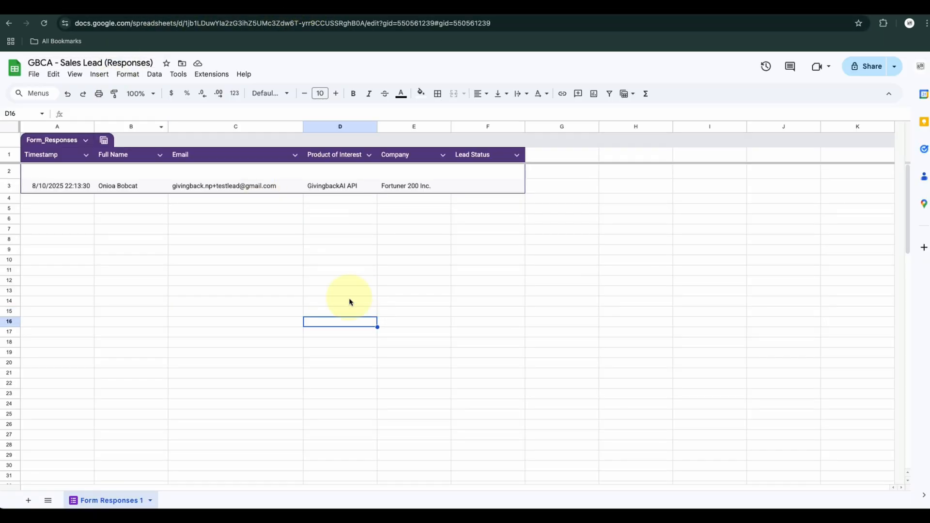
left_click(307, 274)
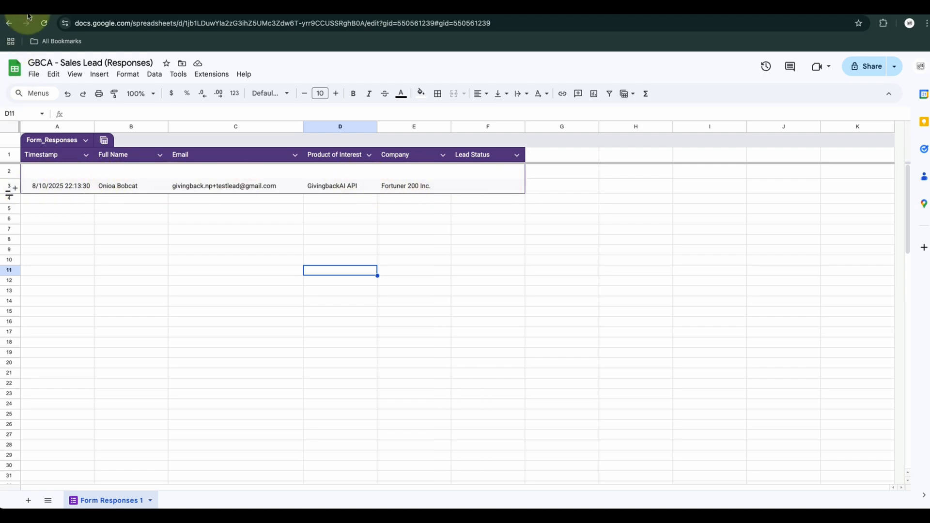
left_click(44, 23)
left_click(231, 276)
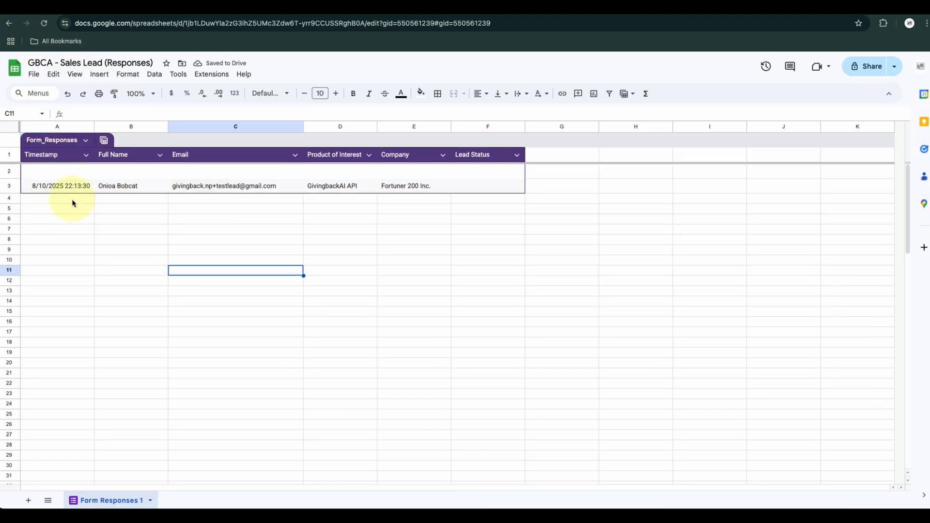
Delete the empty row 2 above the submitted response in the Form Responses 1 sheet
left_click(8, 172)
right_click(9, 172)
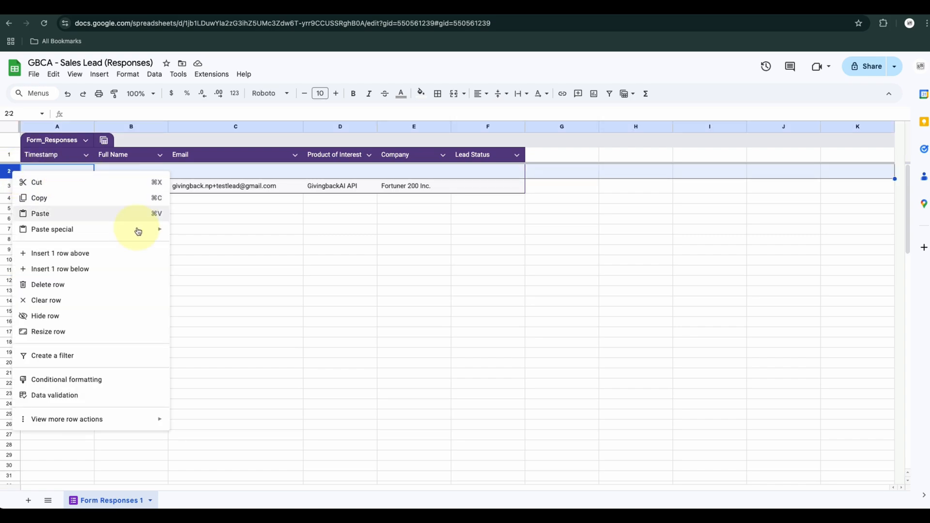
left_click(77, 285)
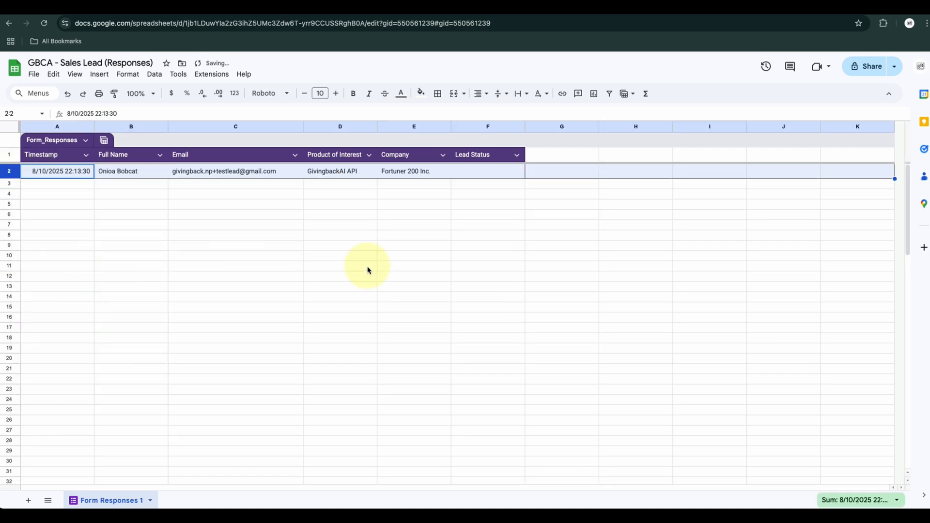
left_click(415, 286)
left_click(318, 299)
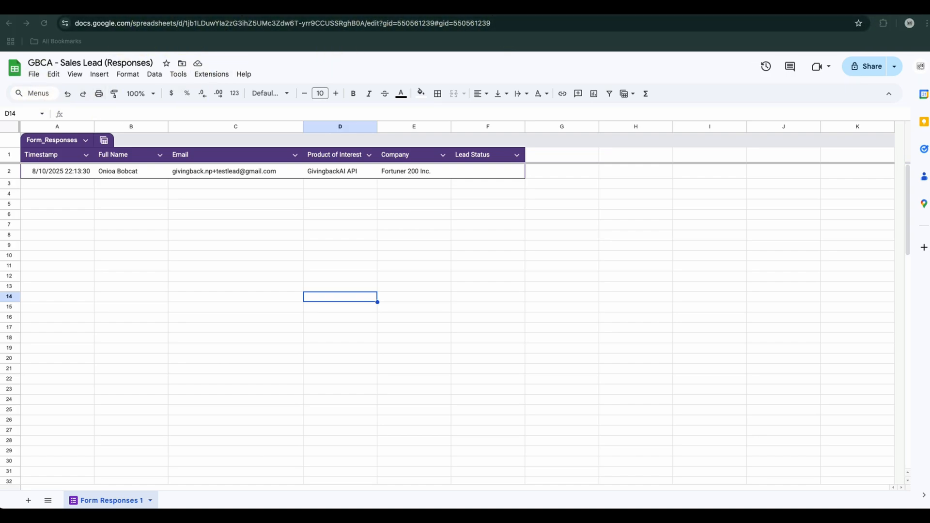
Switch to the empty n8n workflow and add the Google Sheets "On row added" trigger as its first step
left_click(152, 8)
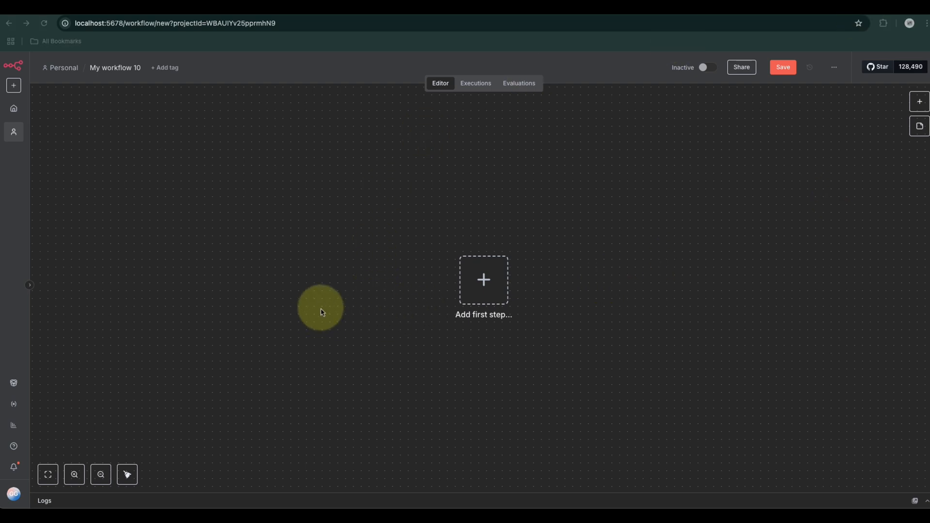
left_click_drag(308, 310, 208, 289)
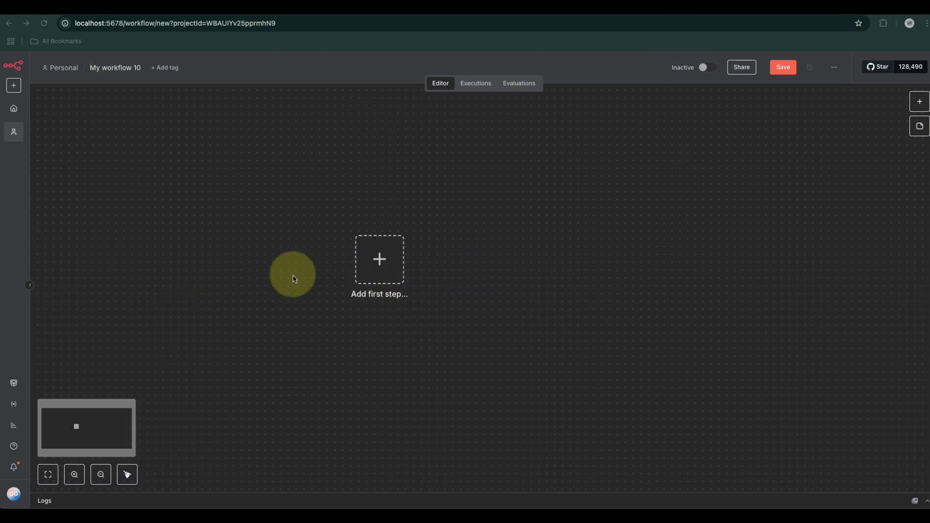
left_click(446, 8)
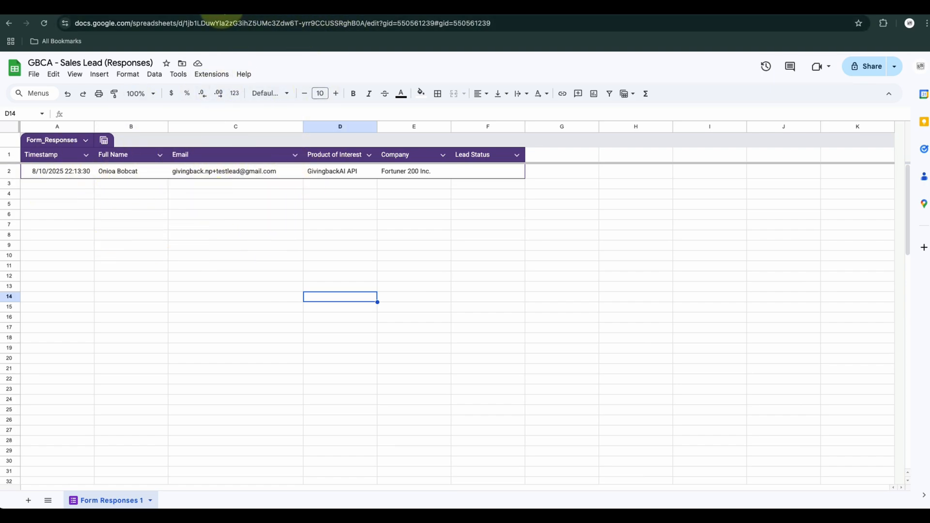
left_click(229, 7)
left_click(384, 267)
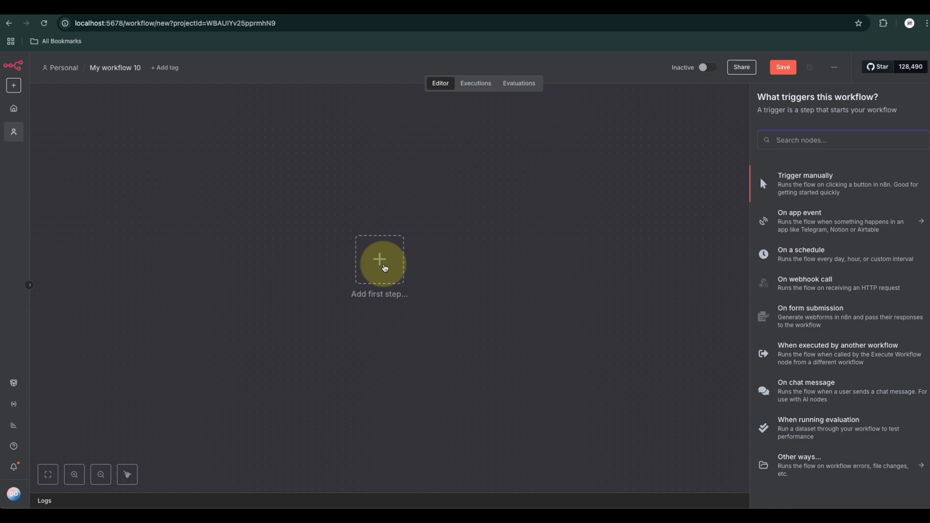
type("sheet")
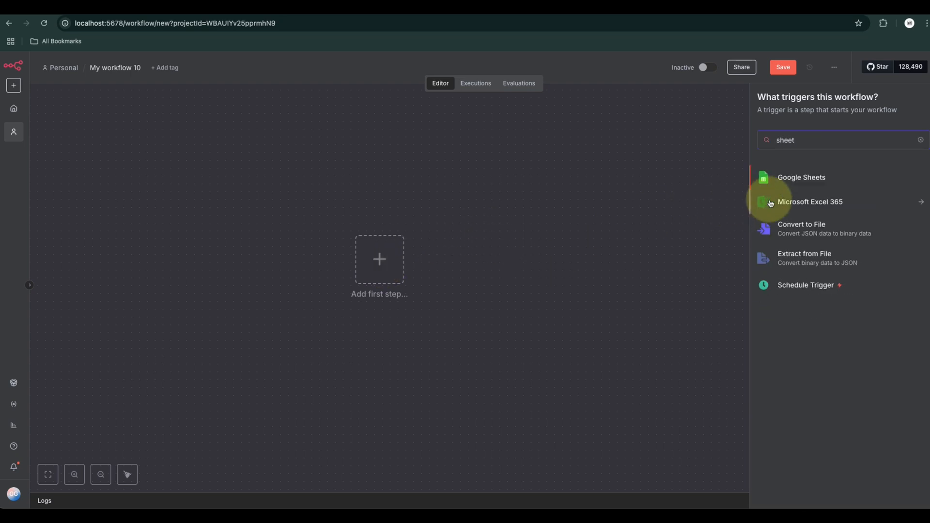
left_click(790, 178)
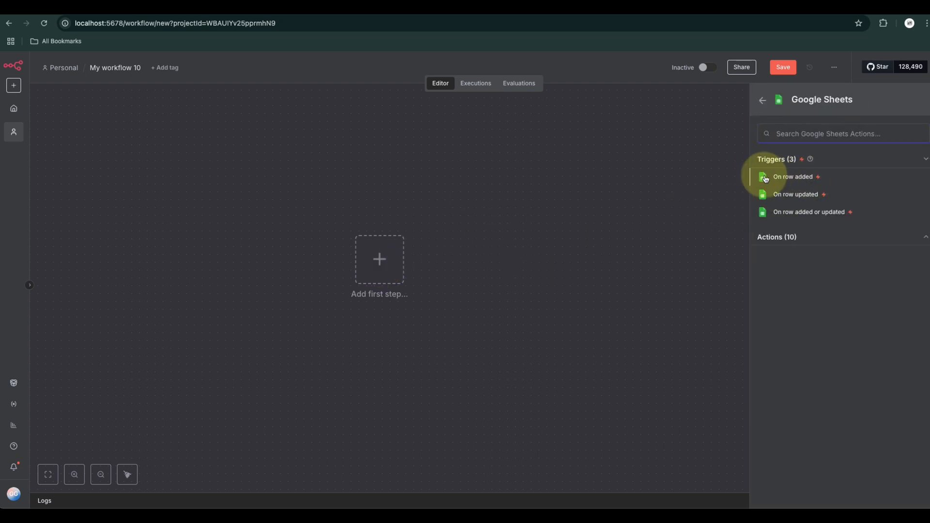
left_click(794, 177)
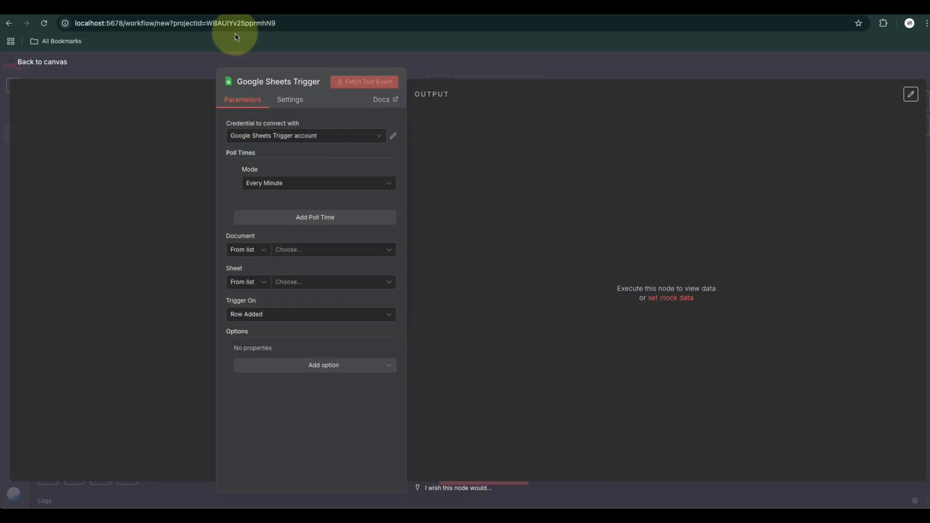
Rename the Google Sheets trigger node to "Get Lead Data"
left_click(277, 81)
type("Get Lead Data")
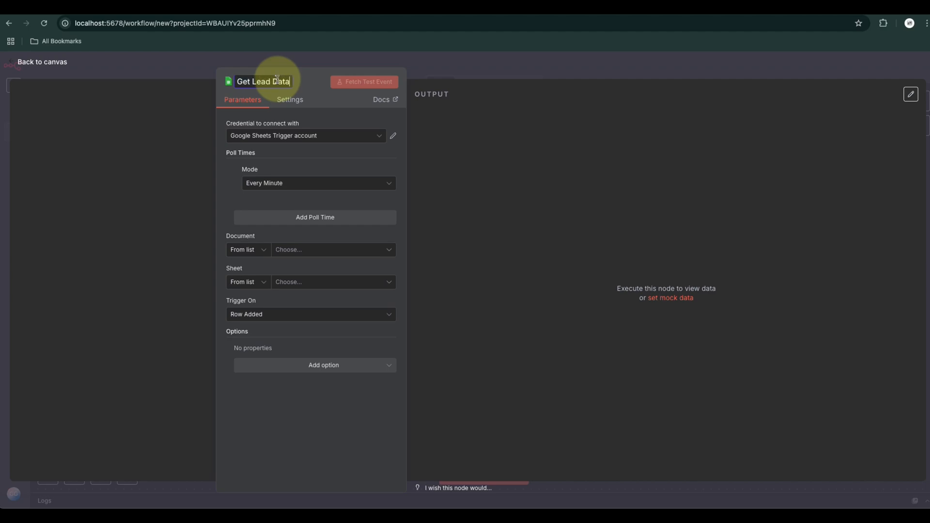
left_click(228, 196)
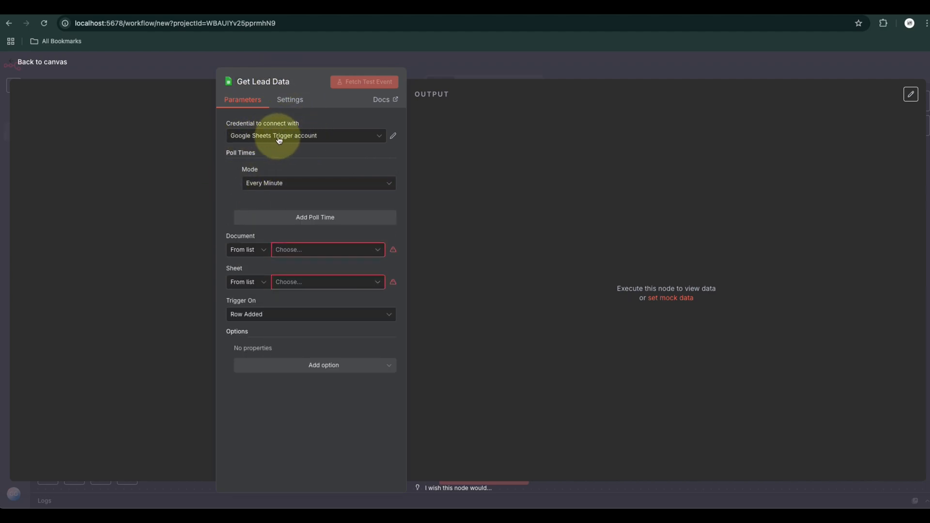
Select the Google Sheets Trigger account credential and choose "GBCA - Sales Lead (Responses)" from the list as the document
left_click(291, 137)
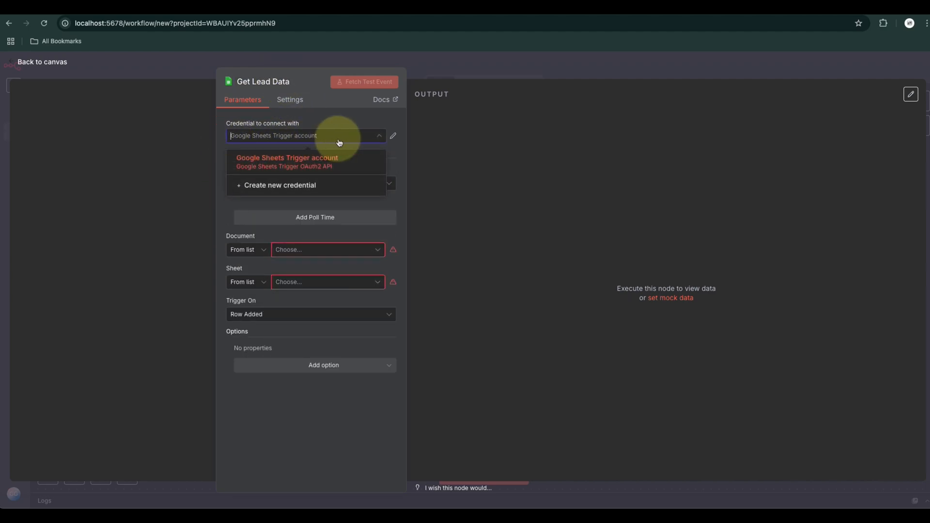
left_click(297, 165)
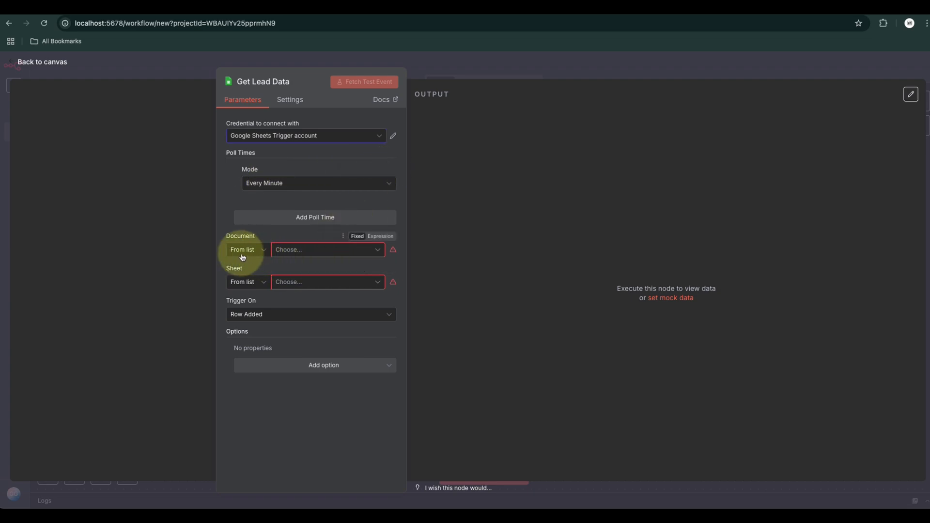
left_click(259, 253)
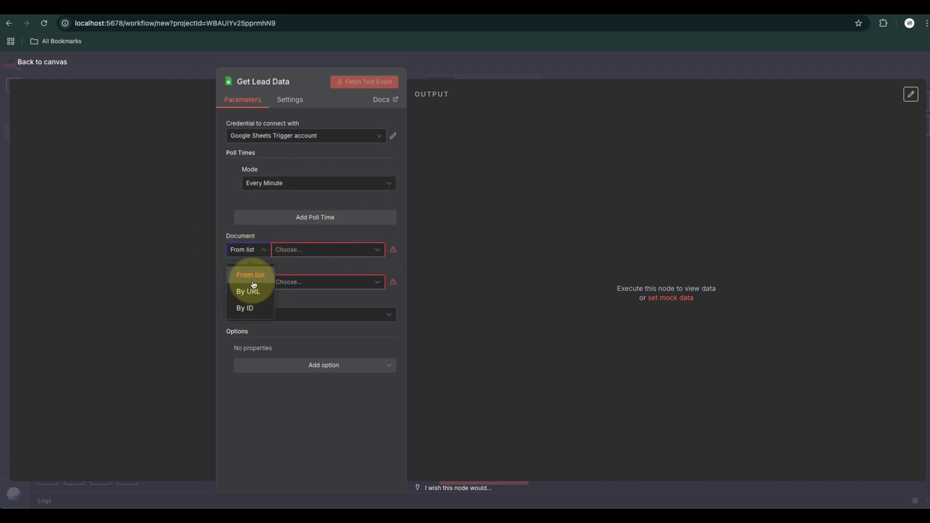
left_click(251, 277)
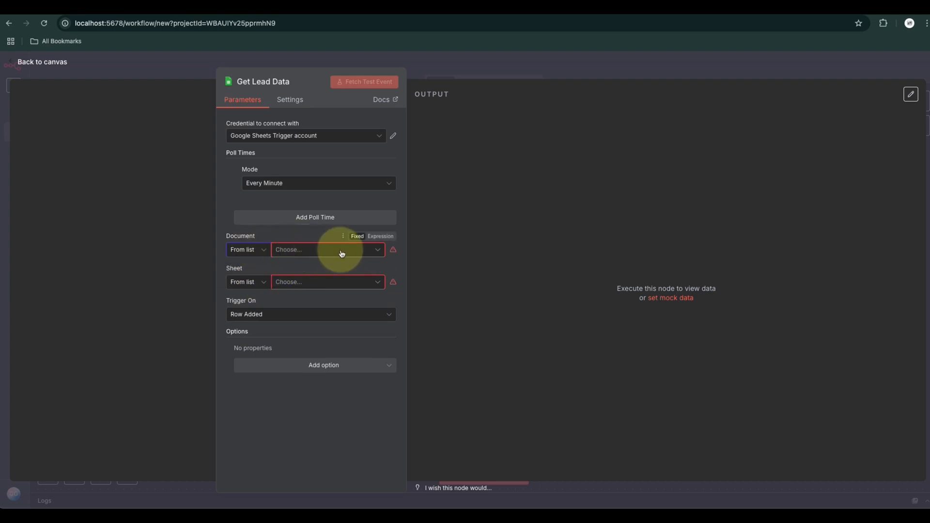
left_click(307, 251)
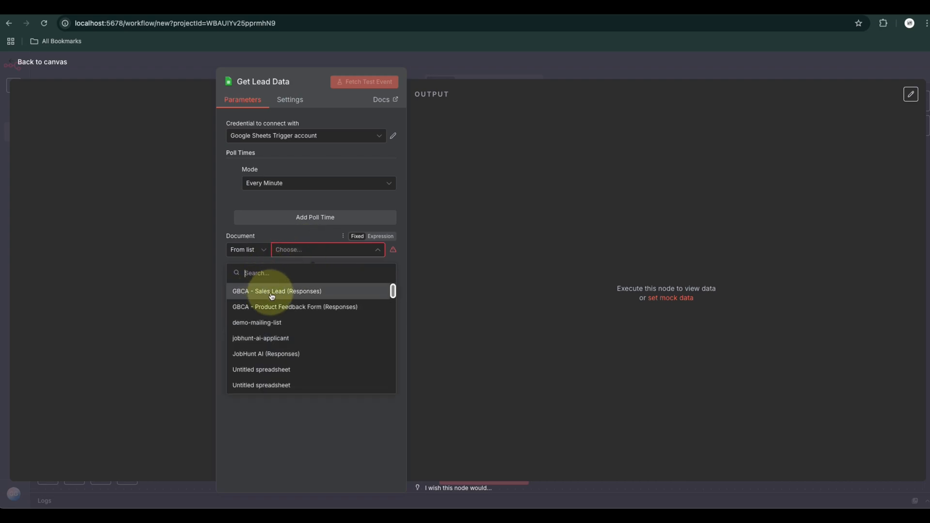
left_click(277, 293)
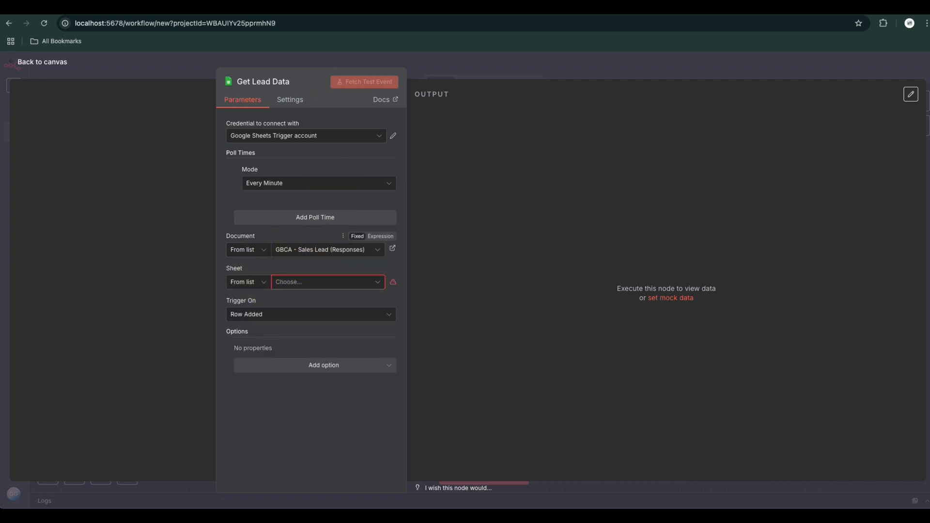
Check the sheet name in the responses spreadsheet and set the trigger's sheet to "Form Responses 1"
left_click(322, 8)
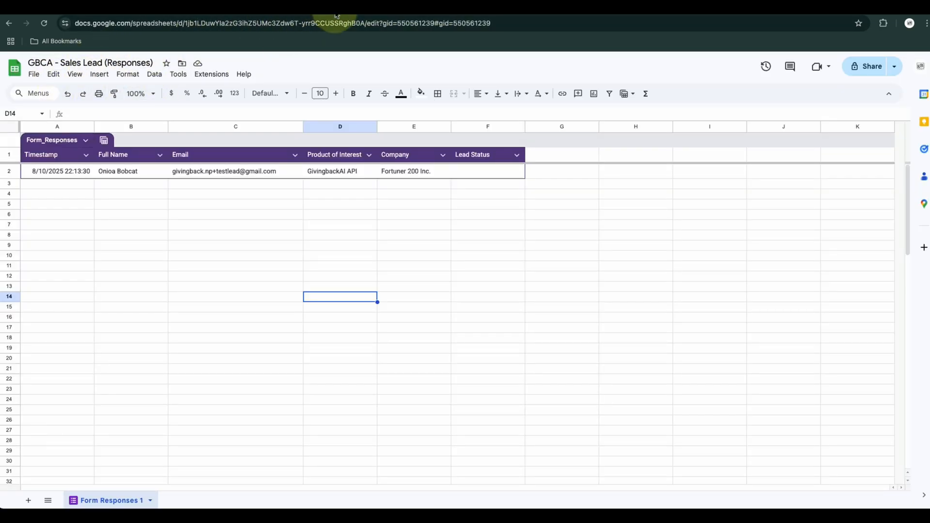
left_click(213, 7)
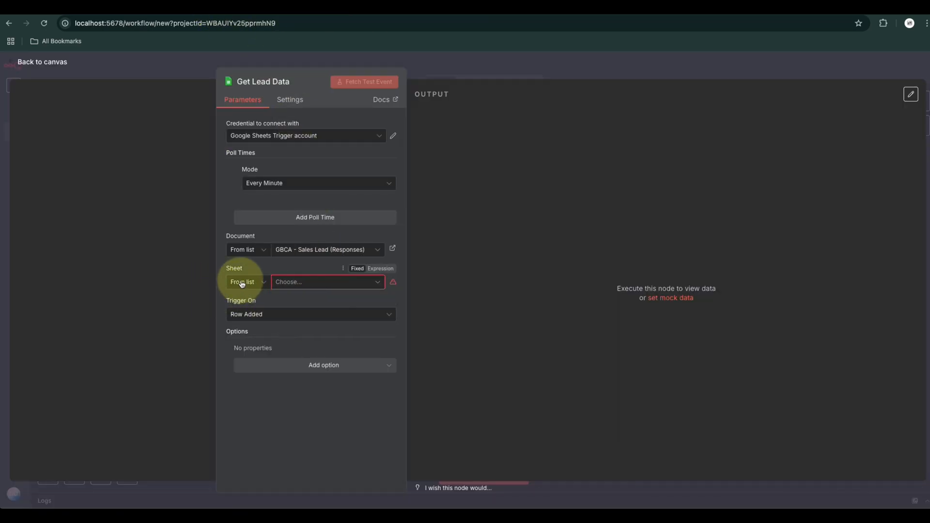
left_click(306, 285)
left_click(270, 304)
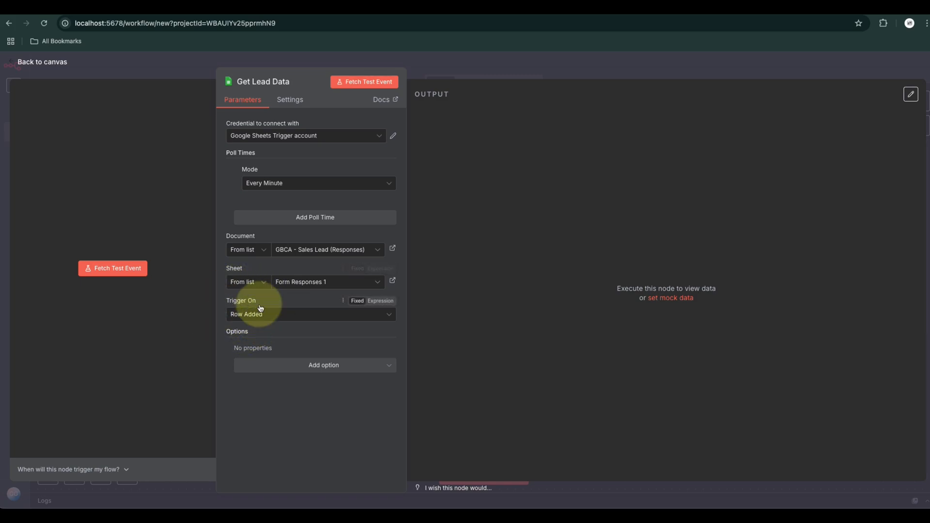
Fetch a test event for the Get Lead Data trigger, return to the canvas and reposition the node
left_click(102, 268)
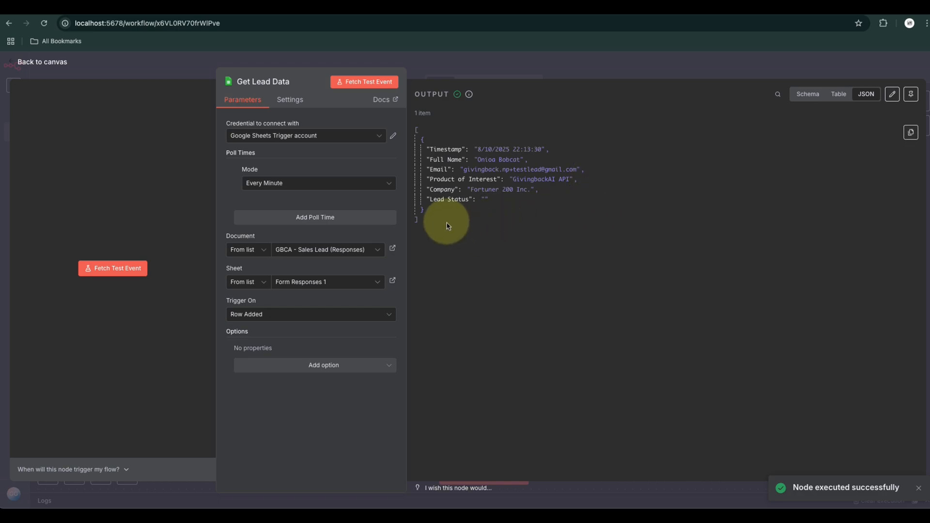
left_click_drag(442, 221, 416, 134)
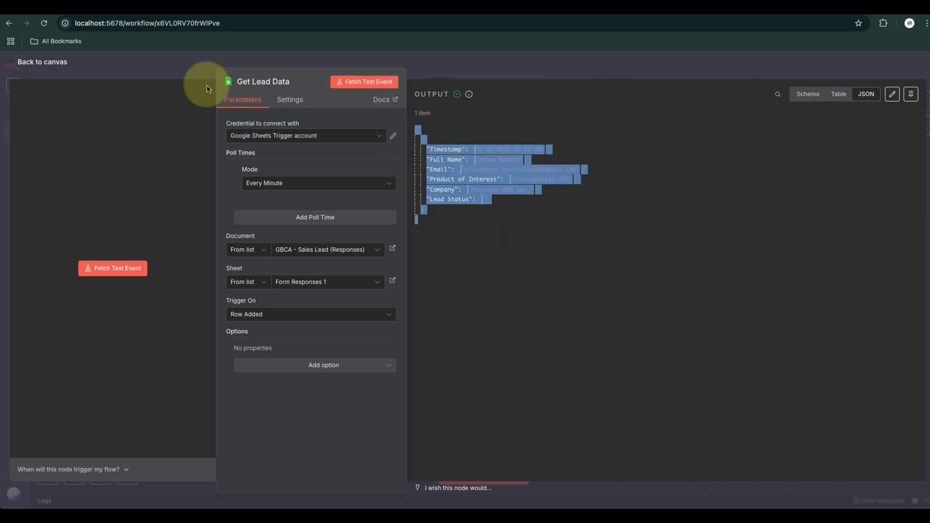
left_click(41, 62)
left_click_drag(378, 270, 285, 254)
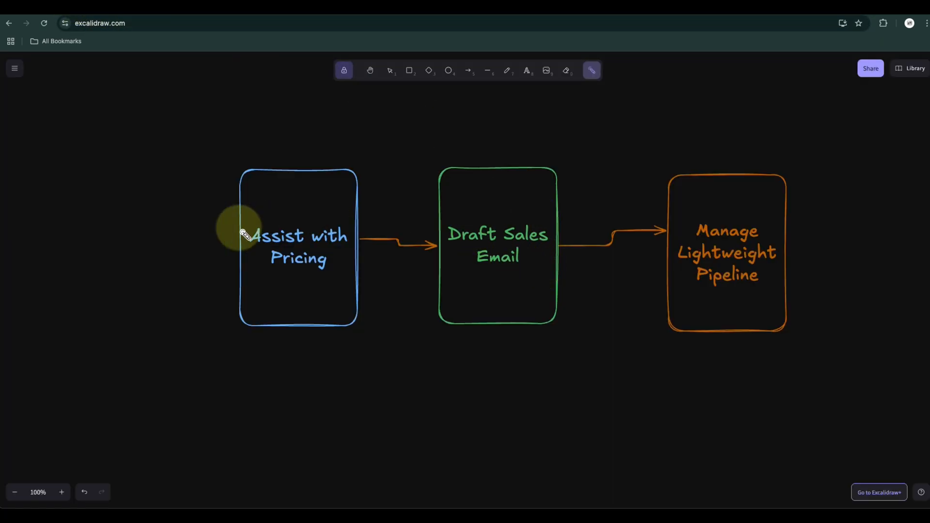
Add a Code node after Get Lead Data and name it "Calculate Pricing"
mouse_move(235, 228)
left_mouse_down()
mouse_move(249, 290)
mouse_move(242, 232)
left_mouse_up()
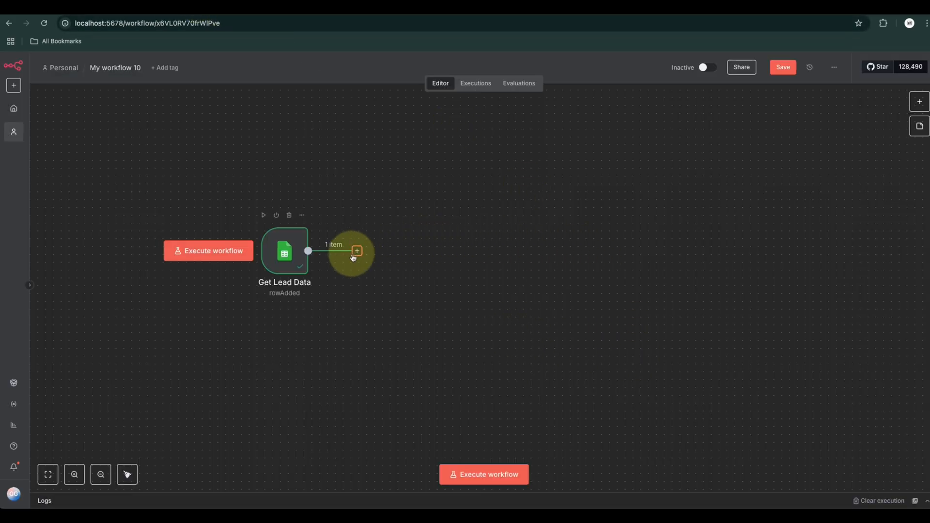
left_click(357, 251)
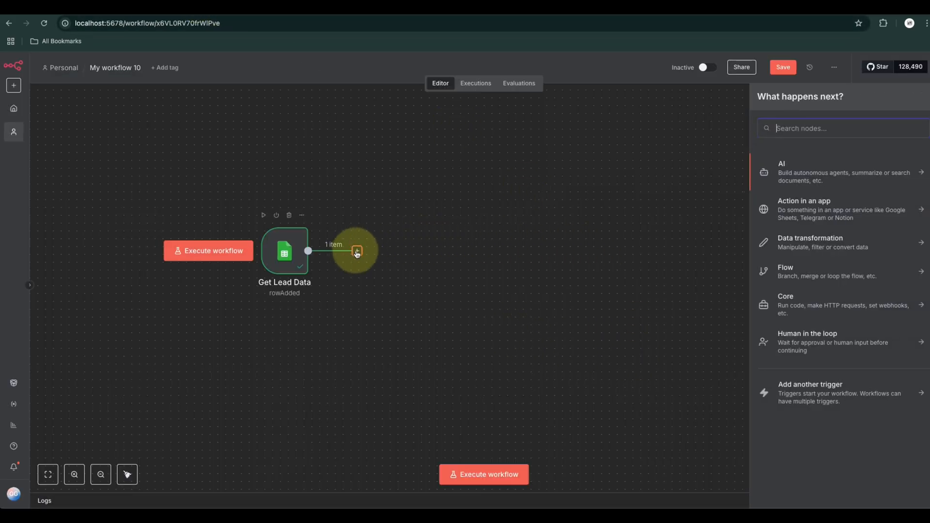
type("code")
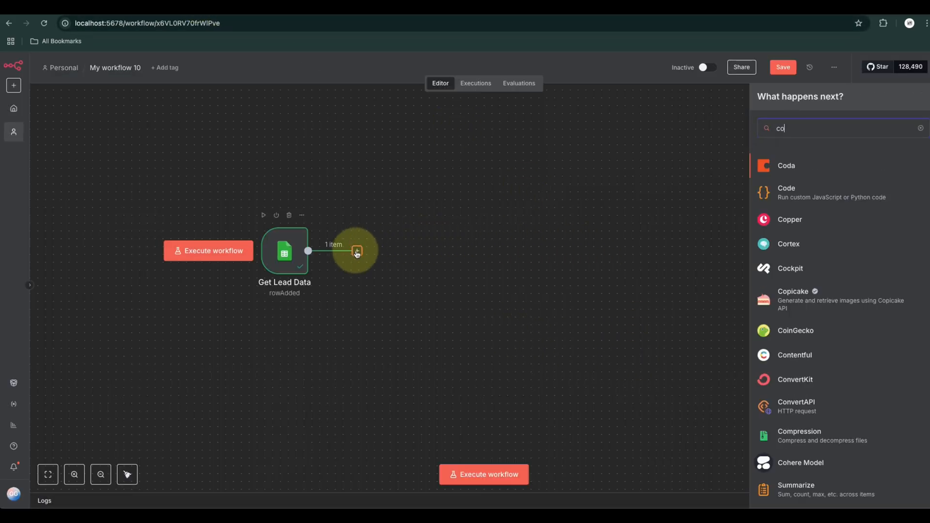
key("Return")
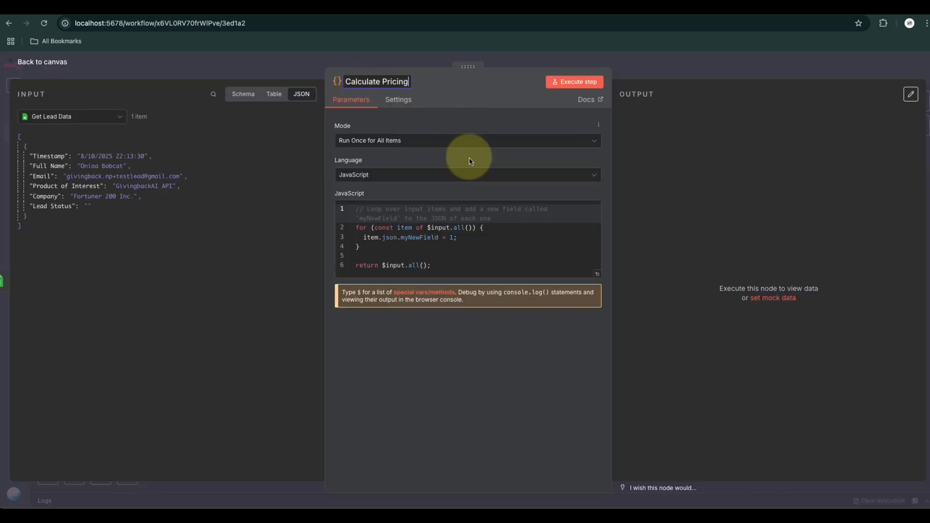
Replace the node's default JavaScript with pricing code: base price 1500, discount rate 0.1 for Enterprise or 0.05 otherwise, returning price and currency "USD"
left_click(598, 277)
left_click_drag(129, 174, 93, 100)
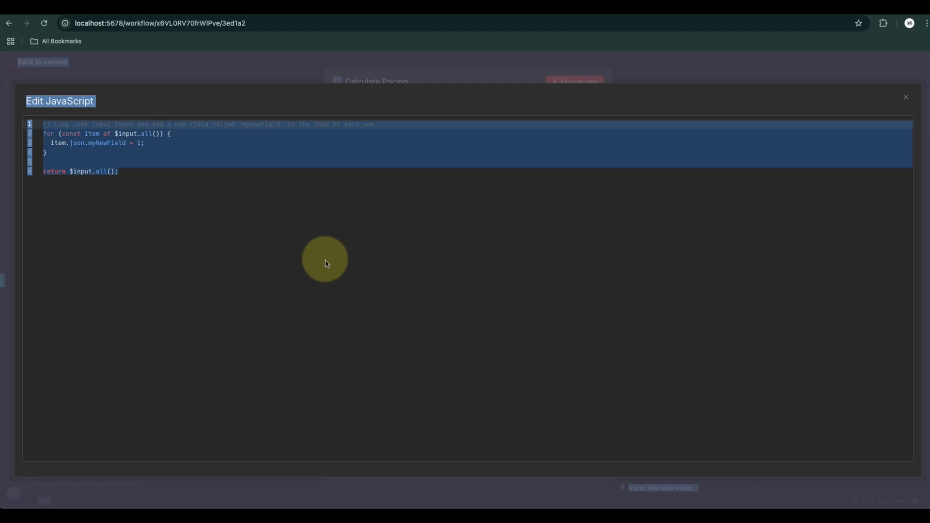
left_click(160, 188)
key("ctrl+a")
type("const basePrice = 1500; const discountRate = $json.leadType === 'Enterprise' ? 0.1 : 0.05; return {   price: basePrice - (basePrice * discountRate),   currency: \"USD\" };")
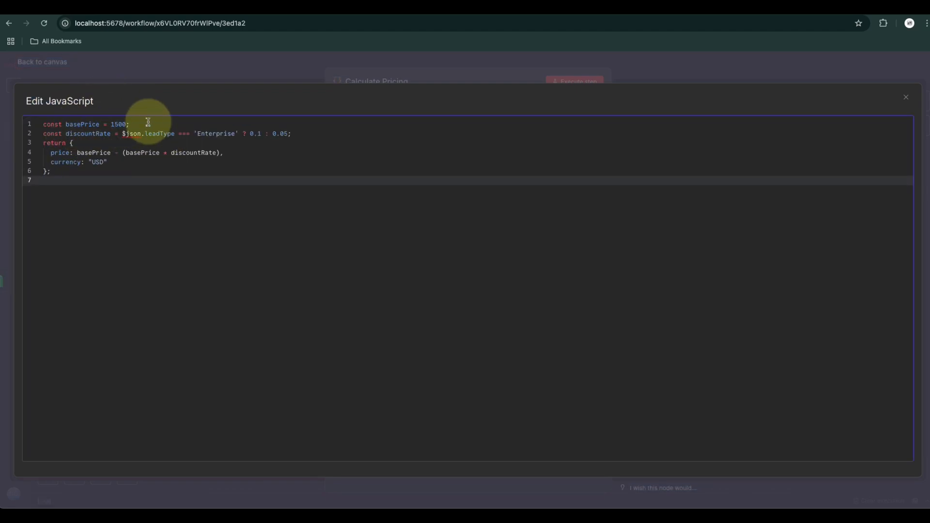
Examine the base price definition and the conditional discount rate line in the pricing code
left_click_drag(151, 122, 30, 123)
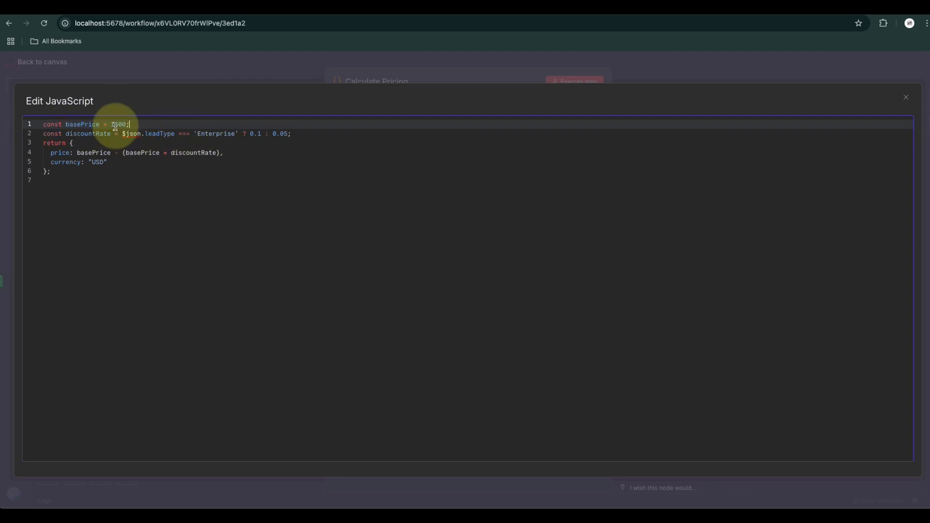
left_click(66, 136)
left_click(85, 136)
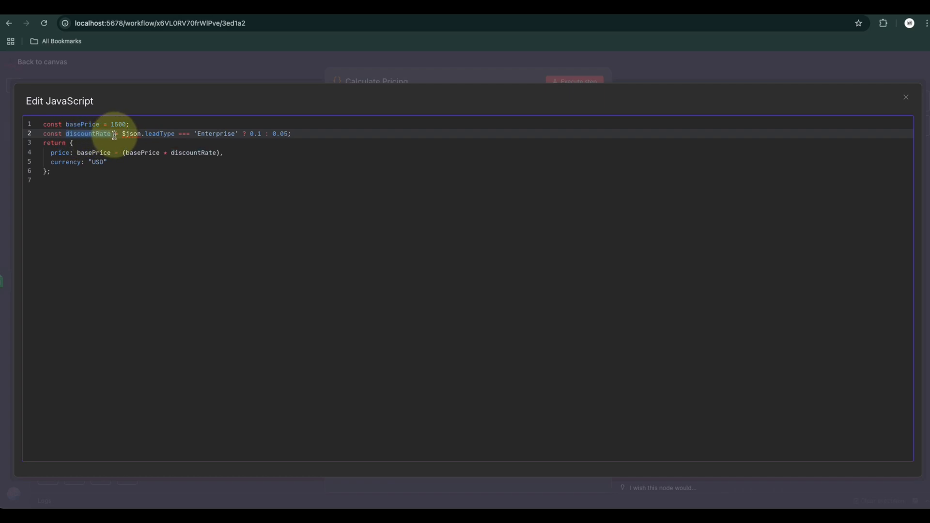
key("Down")
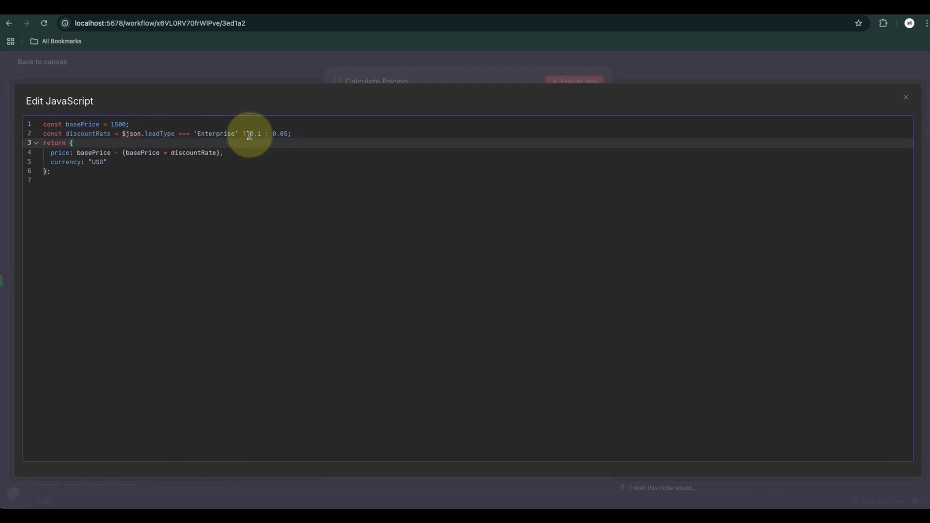
left_click_drag(250, 136, 273, 137)
left_click(273, 138)
left_click(160, 149)
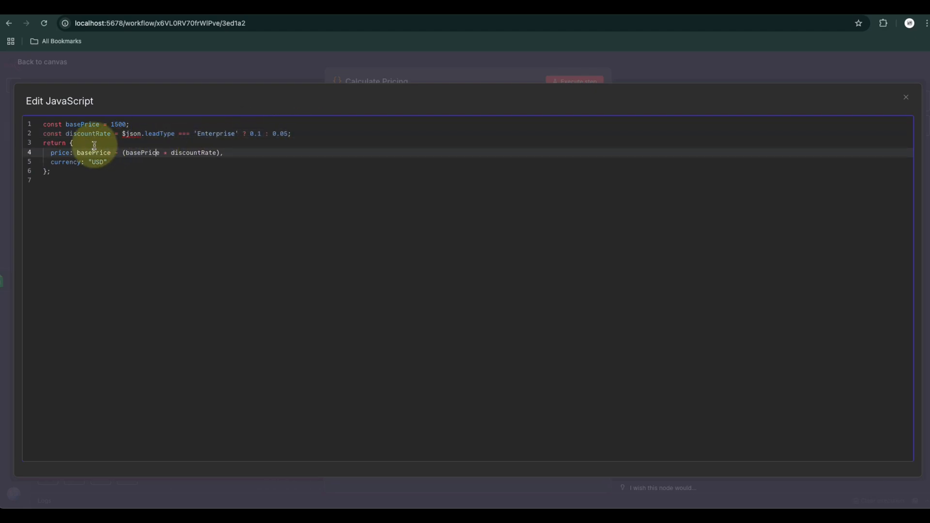
left_click(94, 146)
left_click(70, 182)
left_click_drag(313, 134, 28, 133)
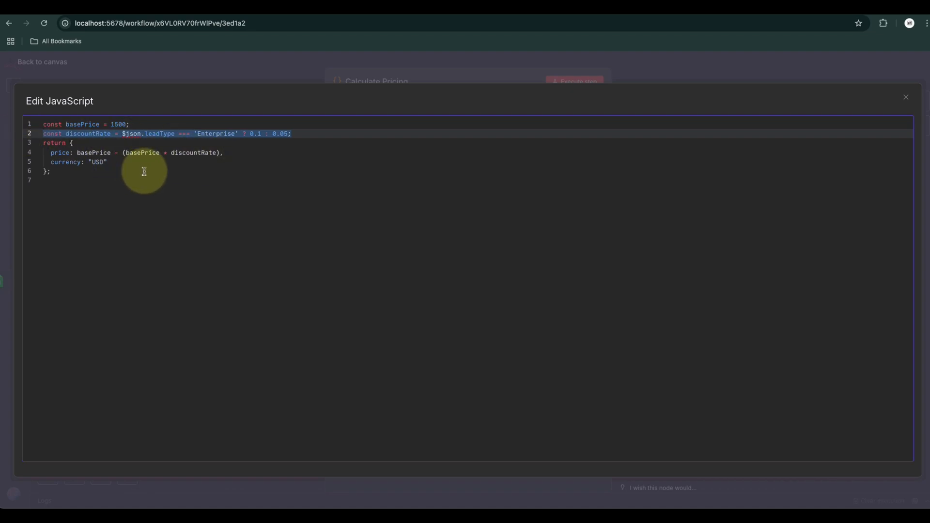
Examine the returned price calculation in the pricing code and close the expanded code editor
left_click_drag(97, 180, 42, 125)
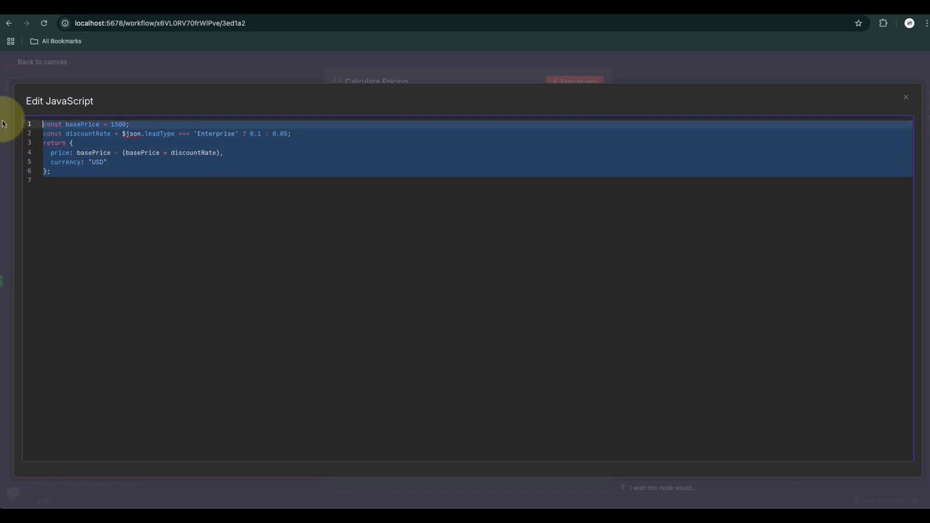
double_click(88, 133)
left_click(74, 172)
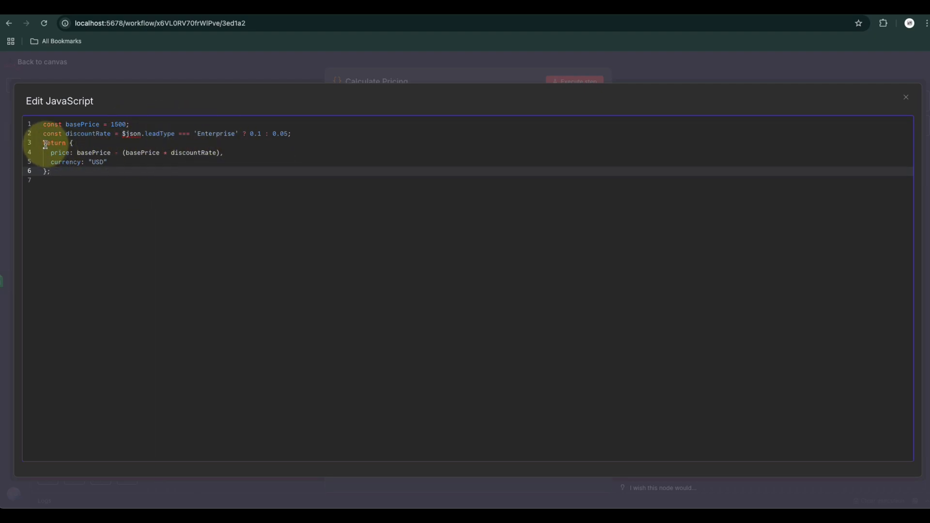
left_click_drag(43, 144, 100, 179)
left_click(100, 179)
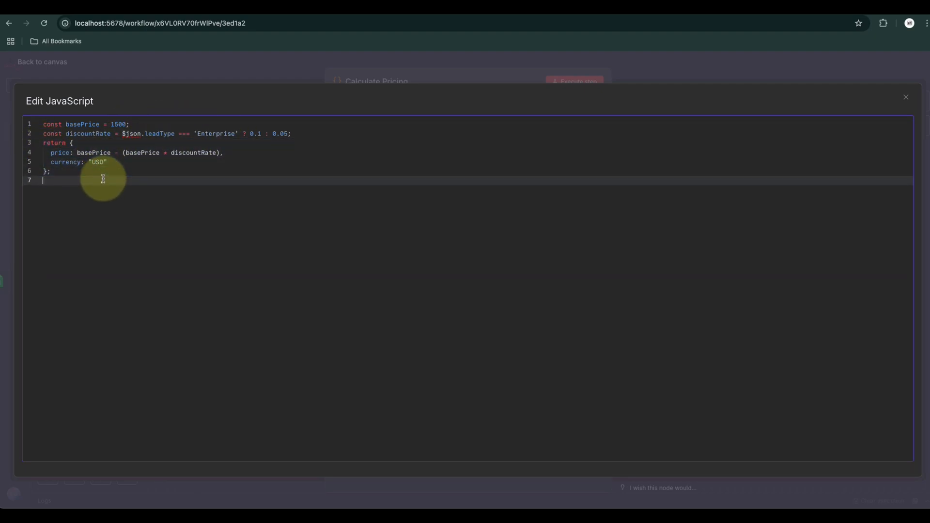
left_click(86, 153)
double_click(86, 153)
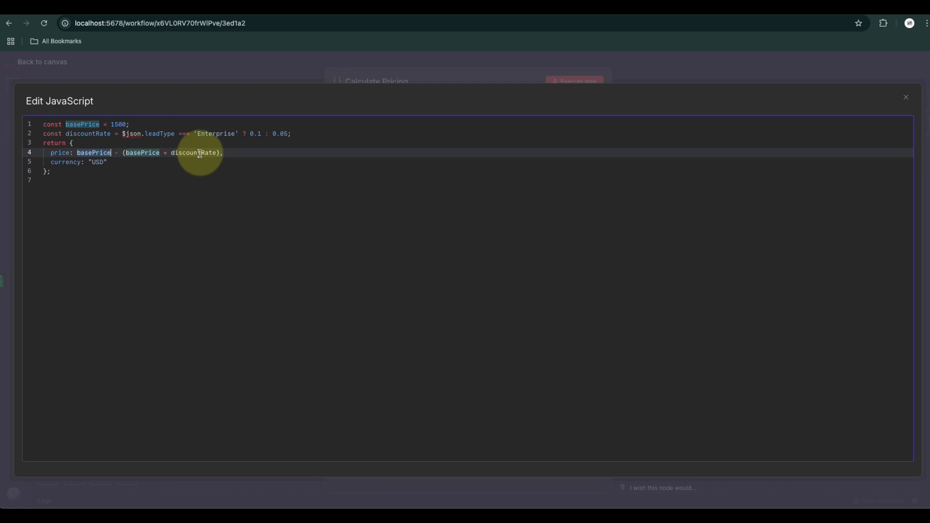
left_click_drag(118, 153, 223, 153)
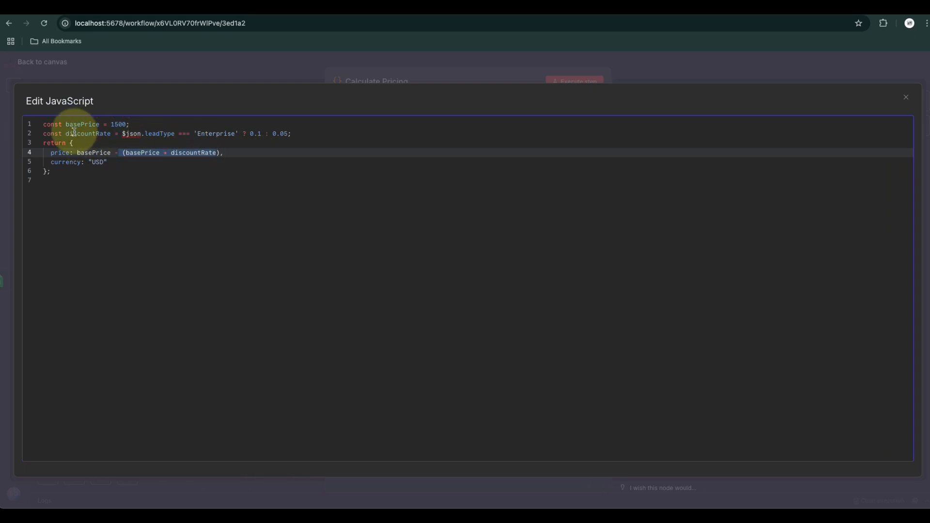
left_click(907, 100)
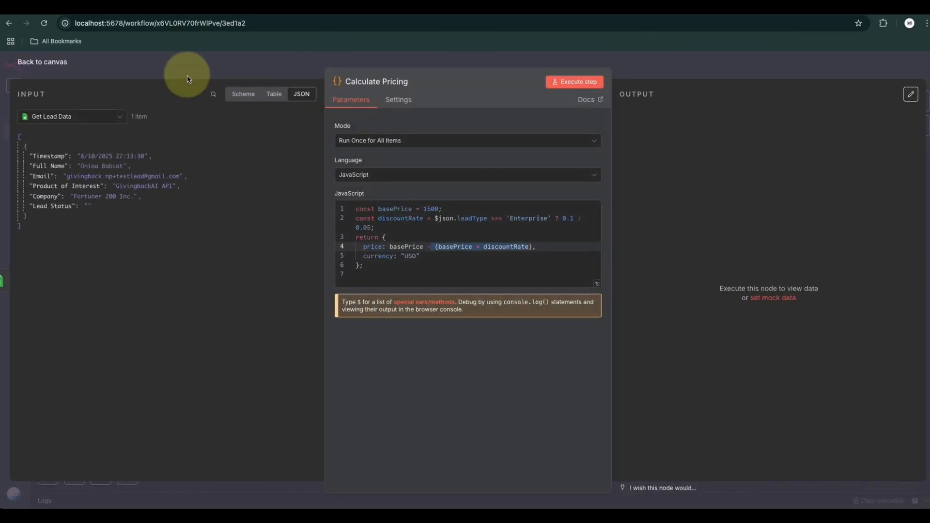
Execute the Calculate Pricing node and compare its output price with the base price in the code
left_click(416, 267)
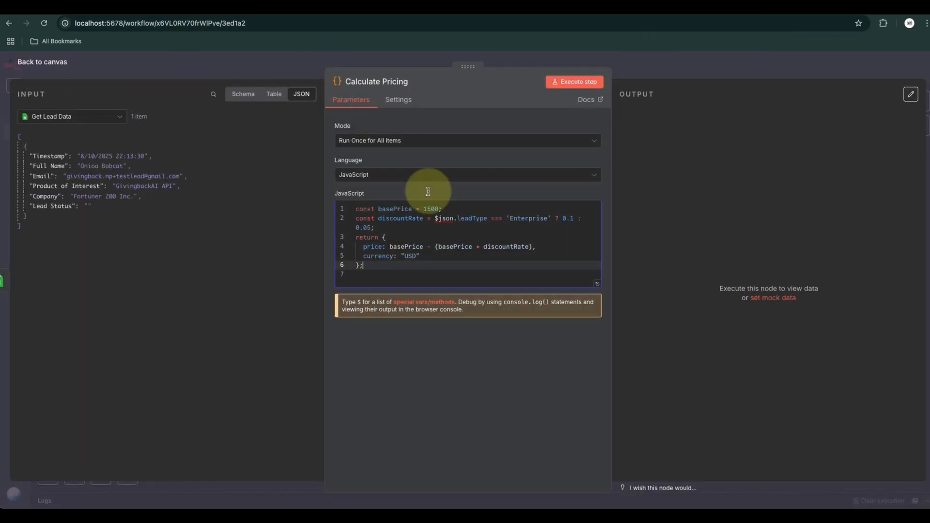
left_click(582, 83)
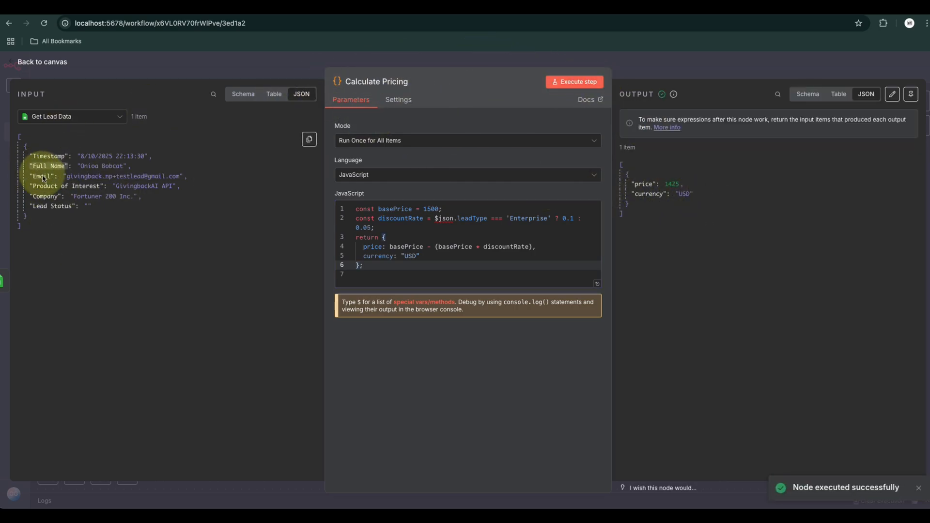
double_click(430, 209)
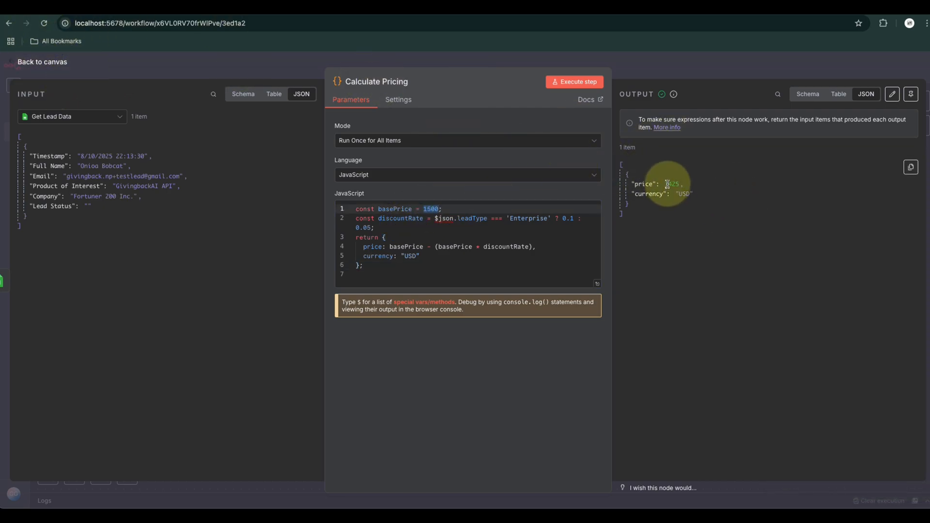
Set the Enterprise discount rate in the pricing code to 0.3 and execute the node again
left_click(436, 266)
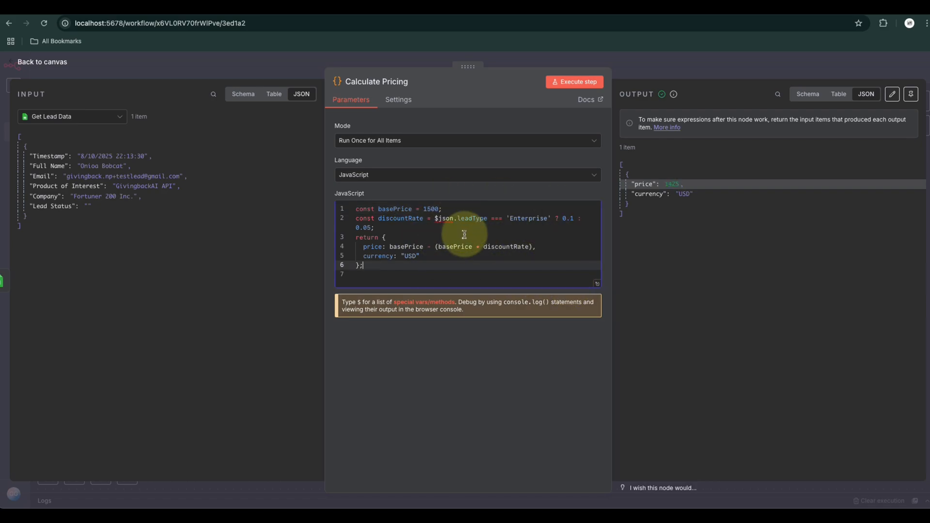
left_click(573, 220)
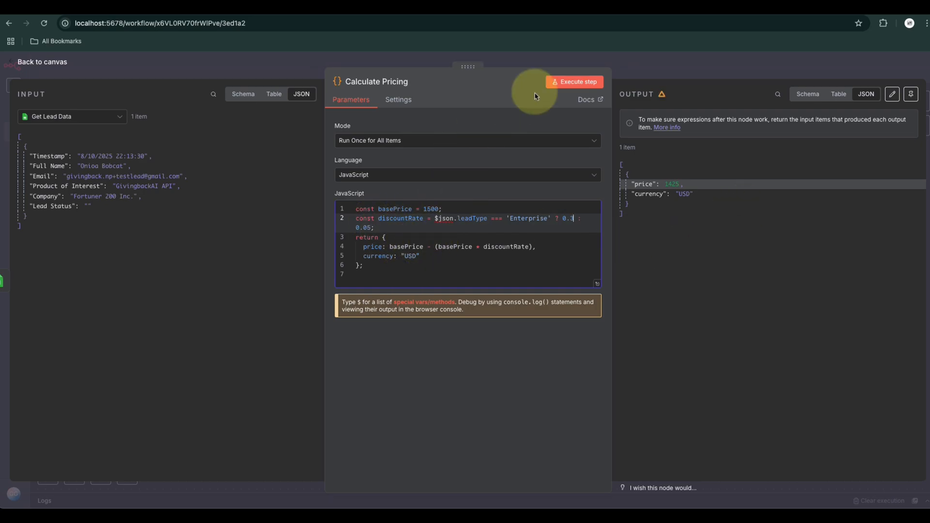
left_click(568, 83)
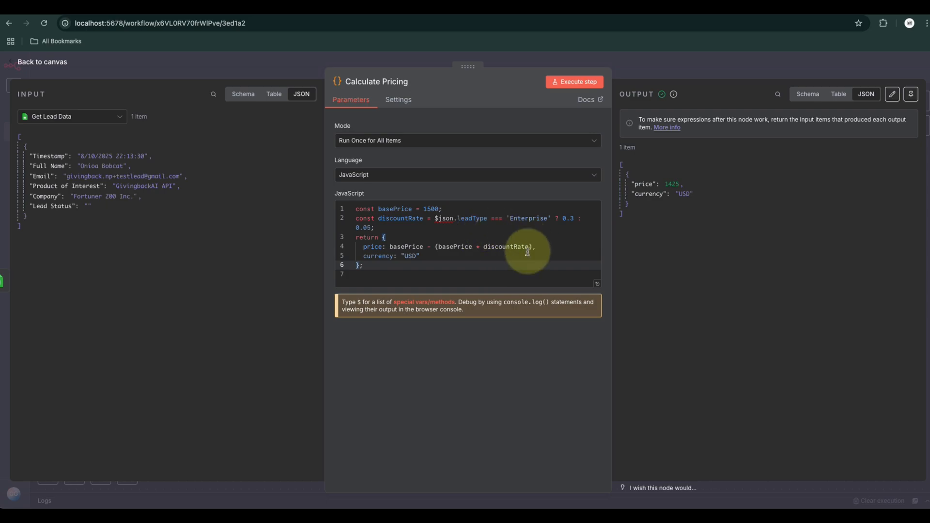
Replace the conditional discount rate in the pricing code with a fixed 0.3, execute the node and check the output price
left_click_drag(435, 219, 373, 228)
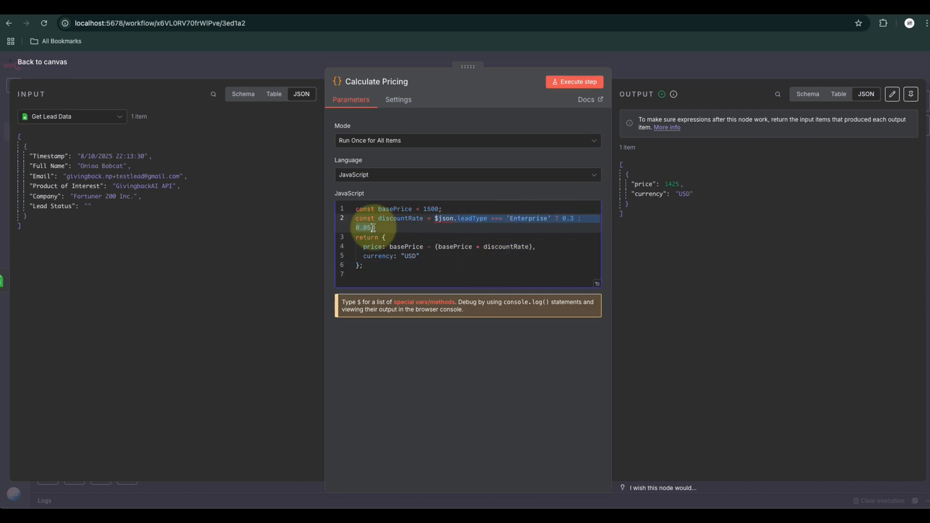
key("BackSpace")
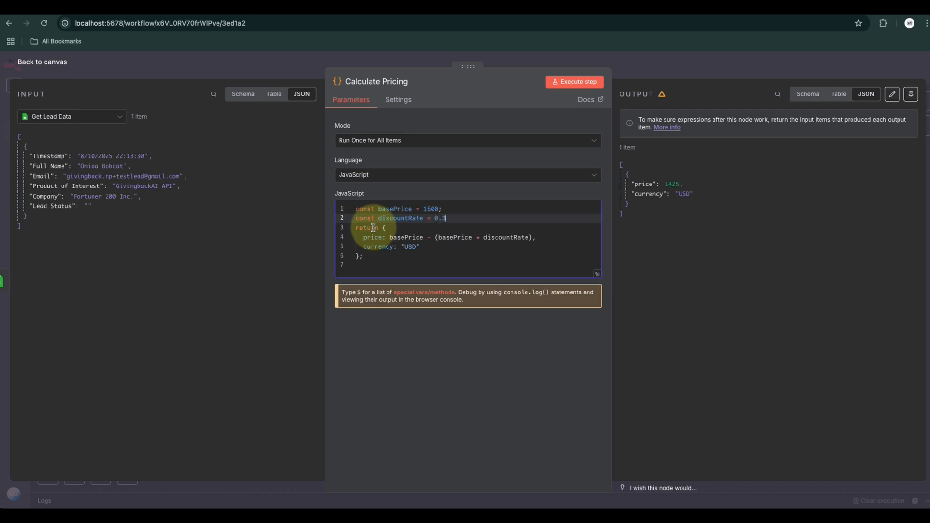
left_click(564, 82)
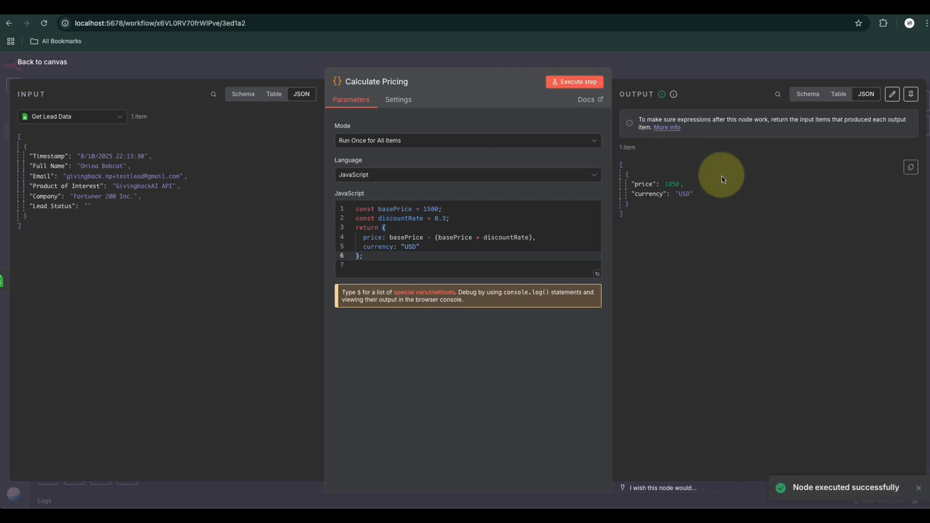
double_click(674, 184)
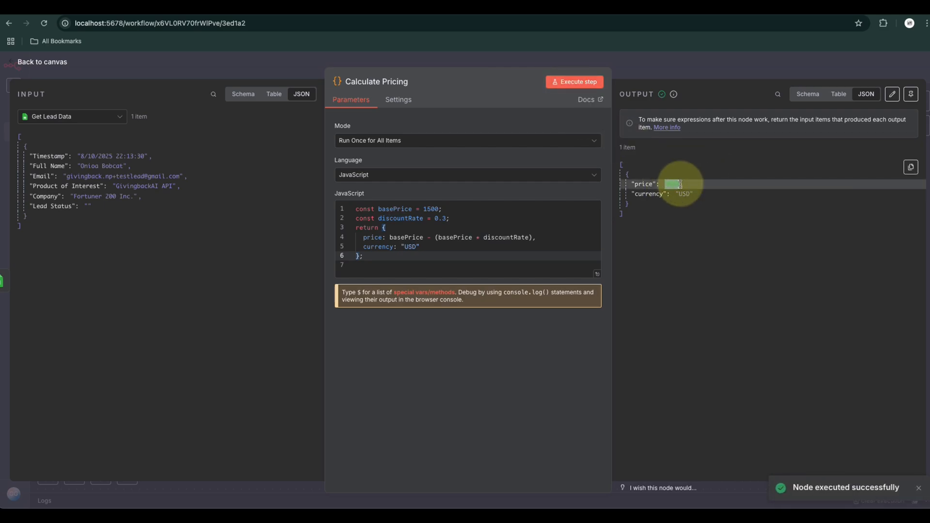
Close the Calculate Pricing node and save the workflow
left_click(465, 265)
left_click(44, 72)
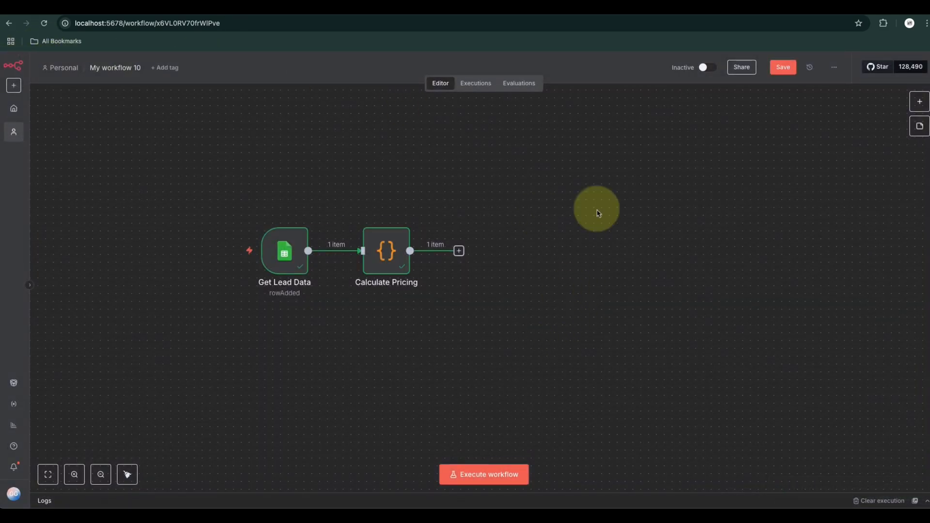
left_click(782, 67)
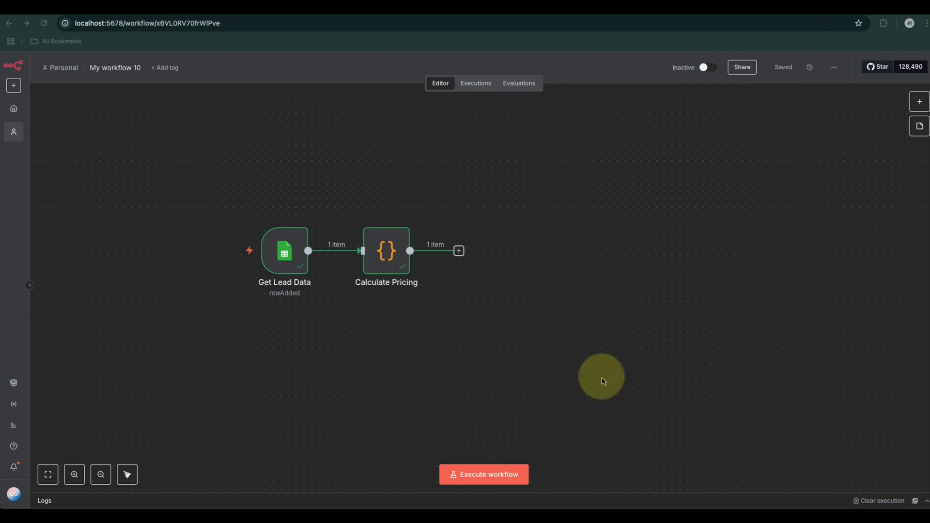
Add a Basic LLM Chain node after Calculate Pricing
left_click_drag(228, 160, 326, 336)
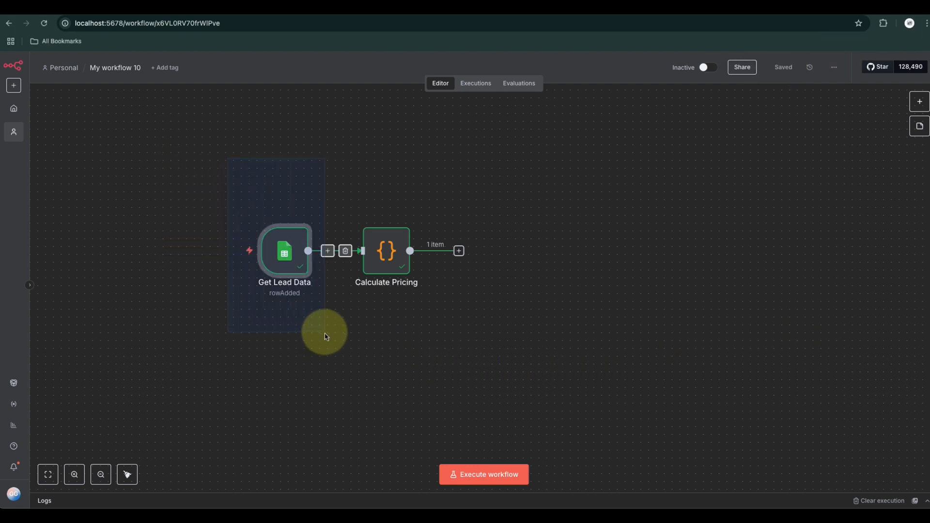
left_click_drag(344, 176, 523, 381)
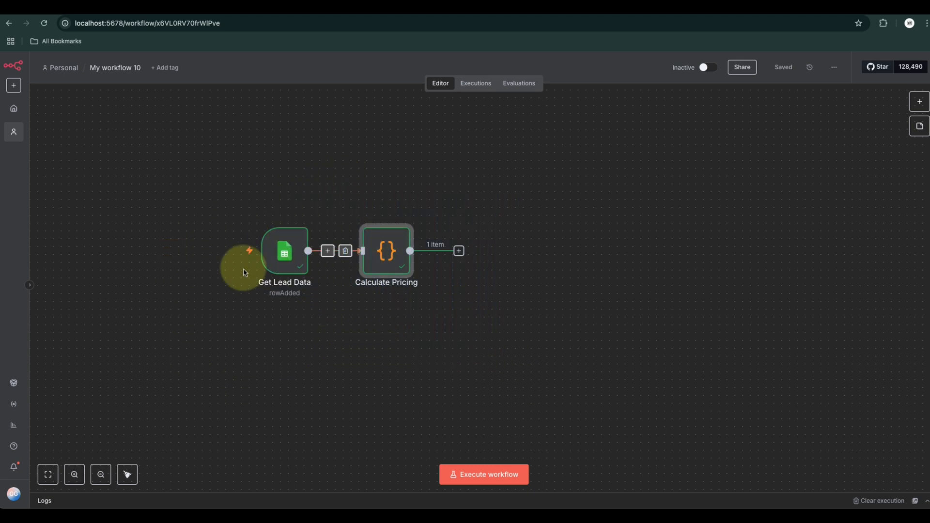
left_click(459, 251)
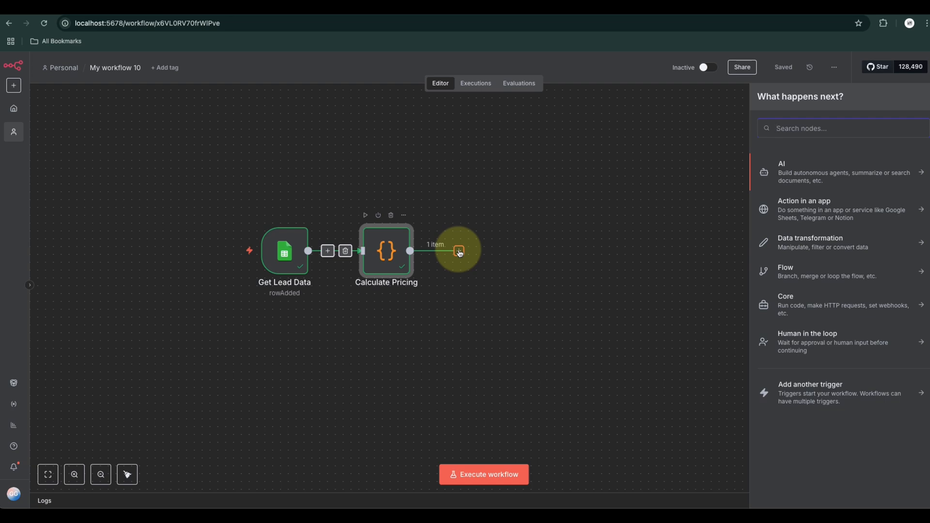
type("LLM Chain")
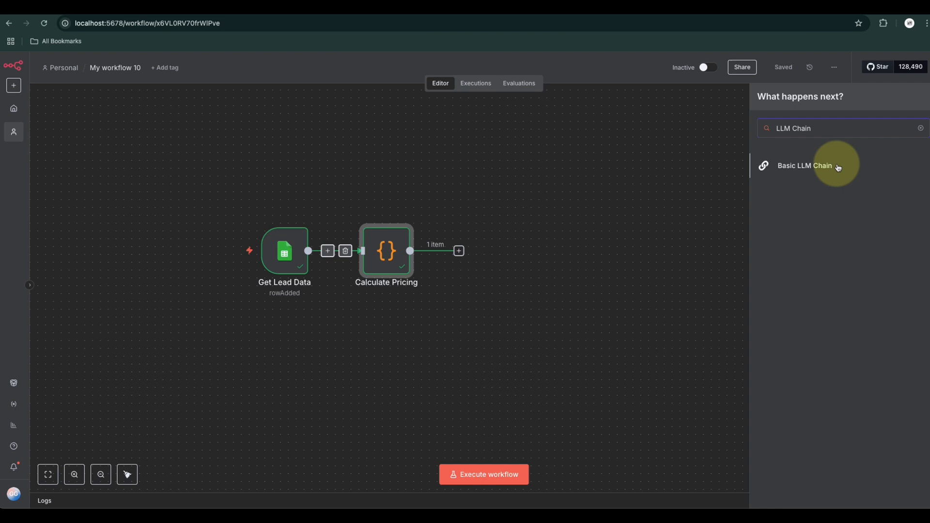
left_click(815, 168)
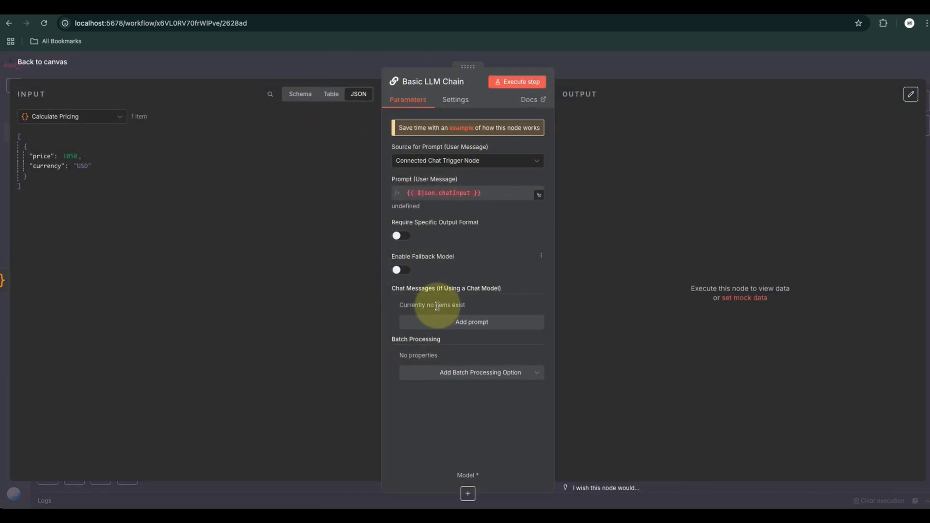
Attach a Google Gemini Chat Model to the LLM chain, using the Google Gemini(PaLM) Api account credential
left_click(469, 496)
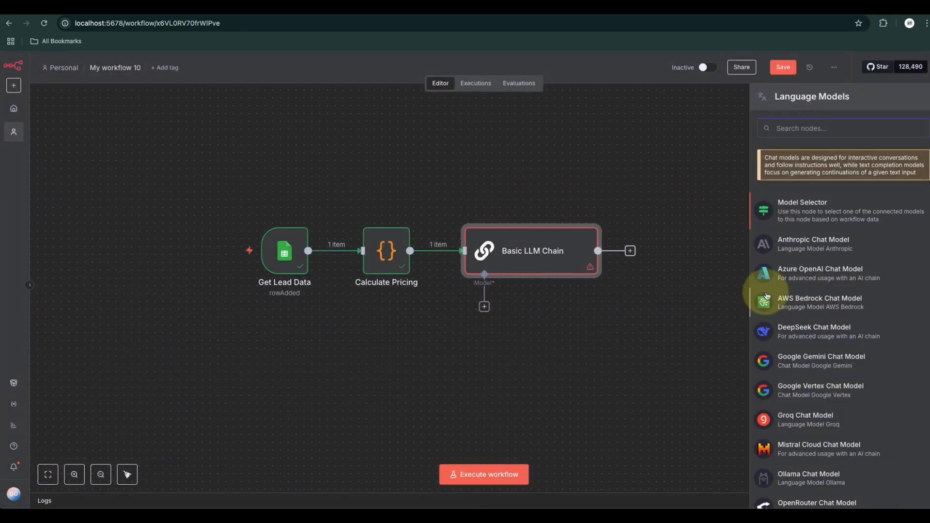
left_click(834, 365)
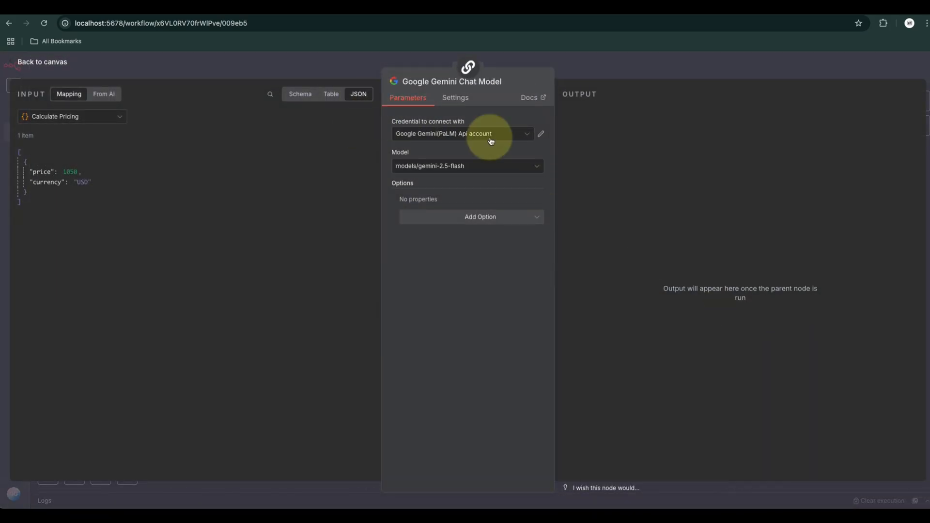
left_click(405, 136)
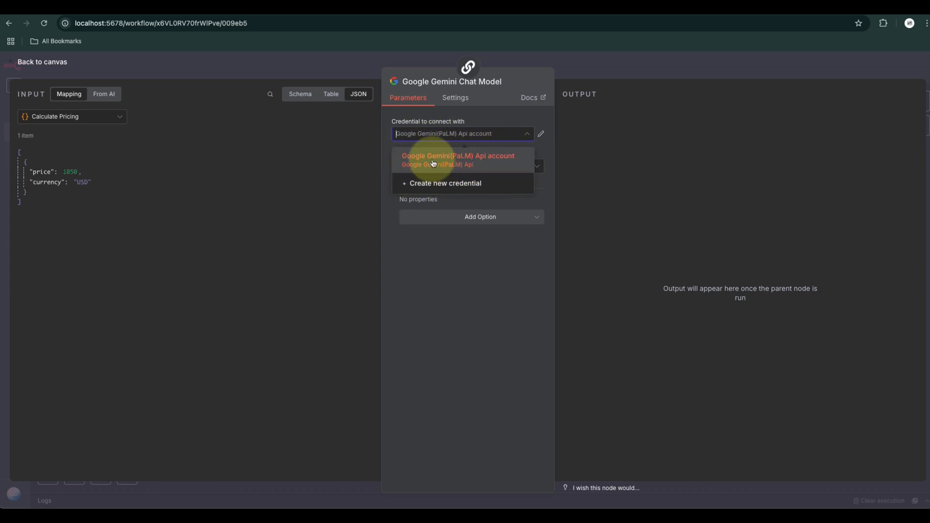
left_click(468, 162)
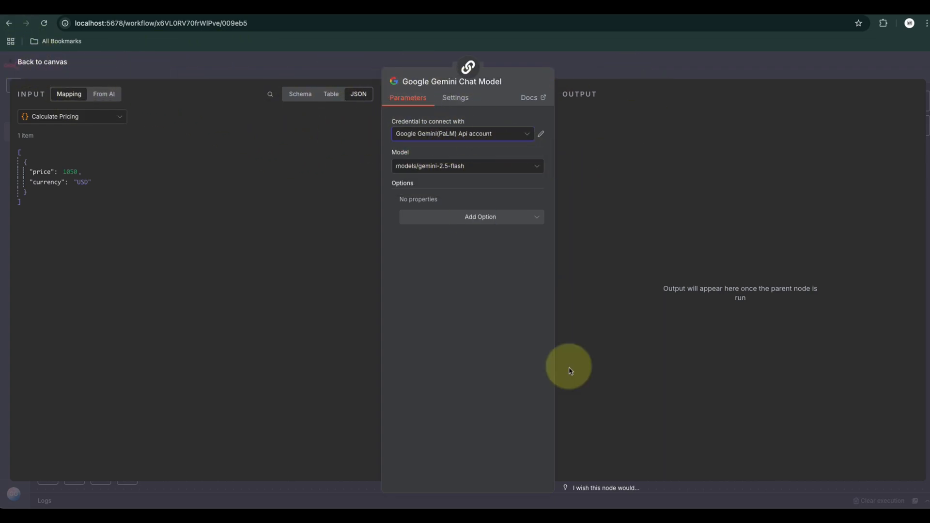
Return to the canvas, save the workflow and tidy up the node layout
left_click(52, 64)
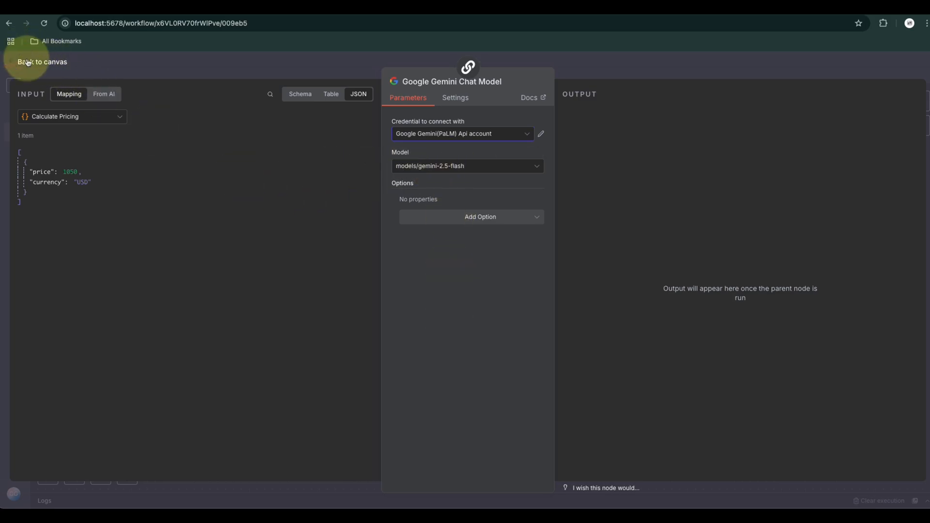
left_click(781, 68)
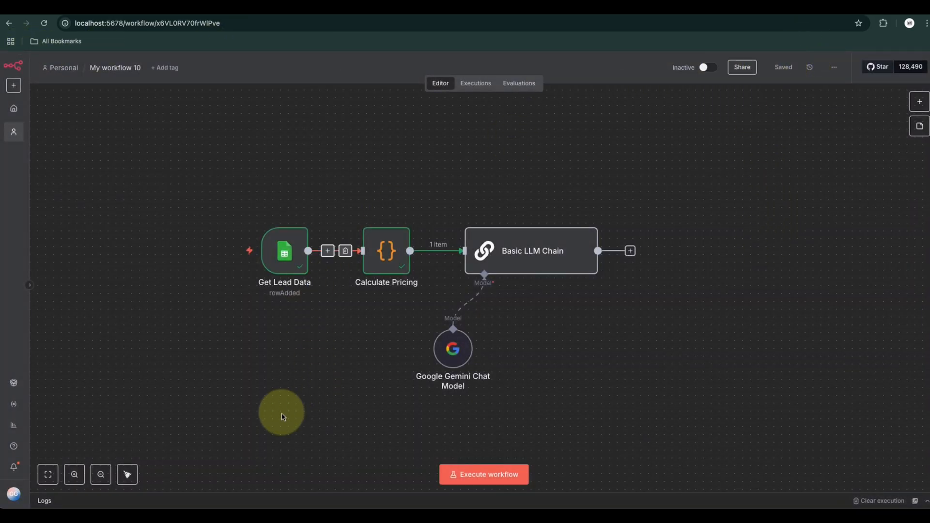
left_click(127, 475)
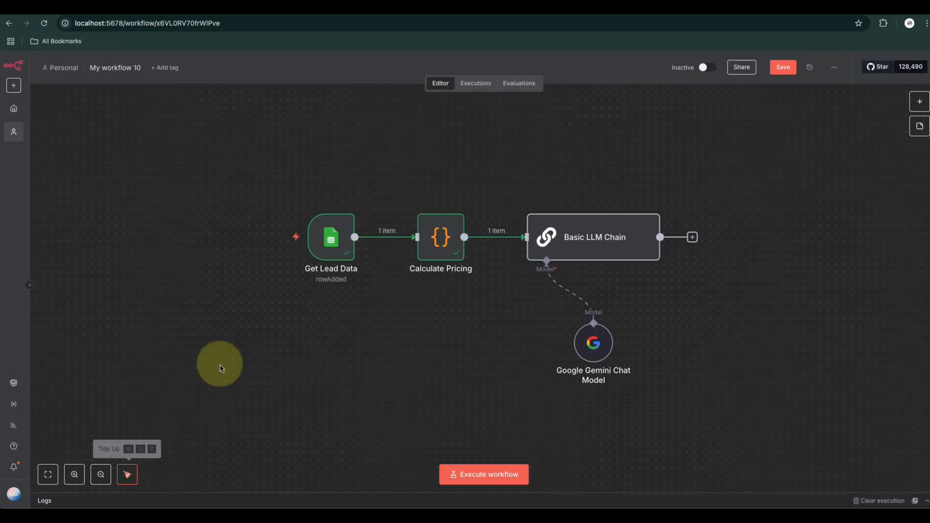
Rename the Basic LLM Chain to Draft Sales Email and, with its source set to Define below, enter the HTML sales email prompt as an expression
double_click(605, 248)
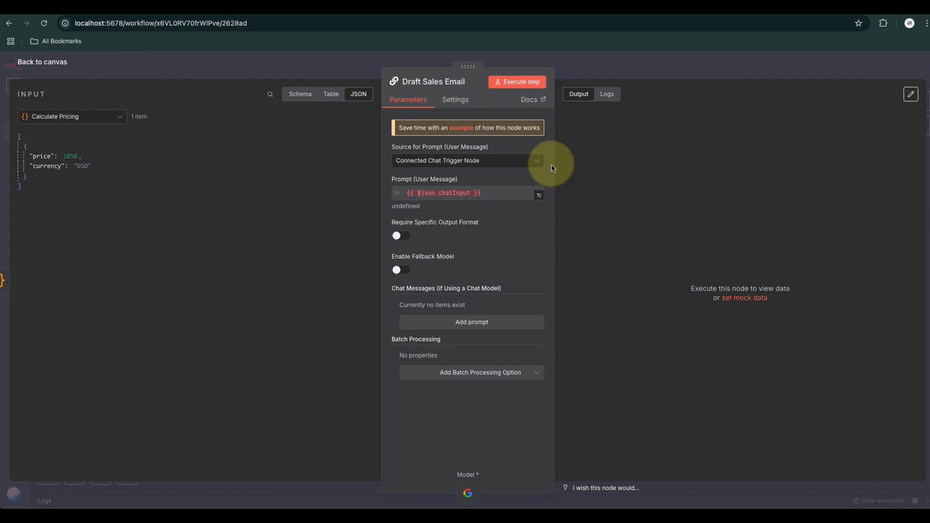
left_click(497, 165)
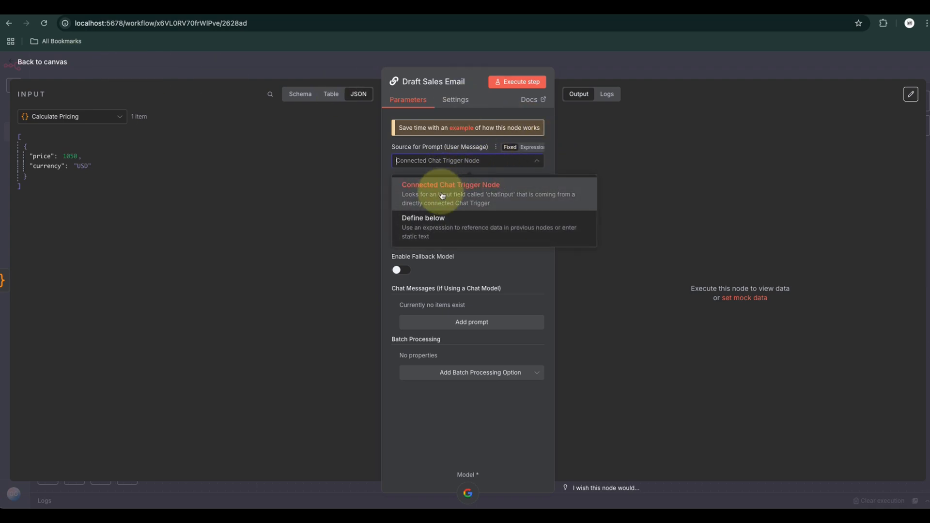
left_click(457, 225)
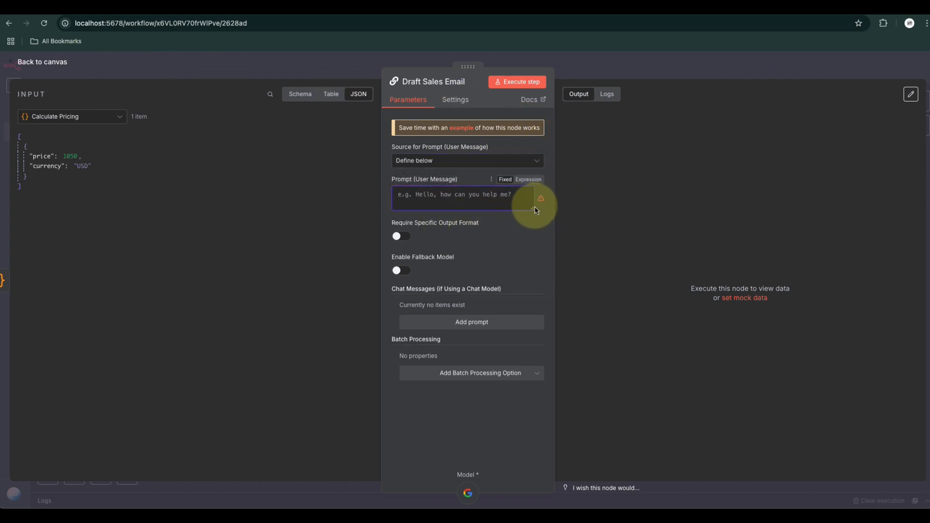
left_click(527, 179)
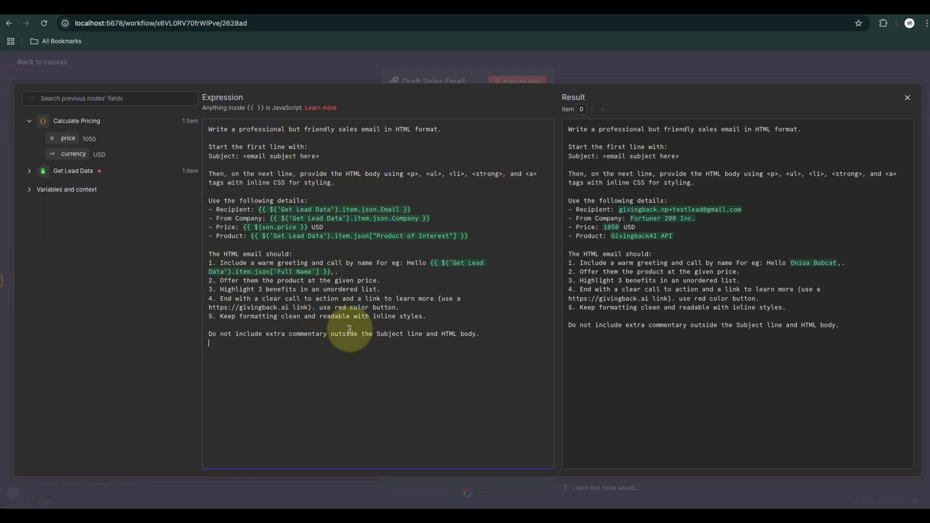
Examine the prompt's opening instructions on the HTML format, the subject line and the HTML body tags
left_click(389, 325)
left_click_drag(321, 156, 192, 123)
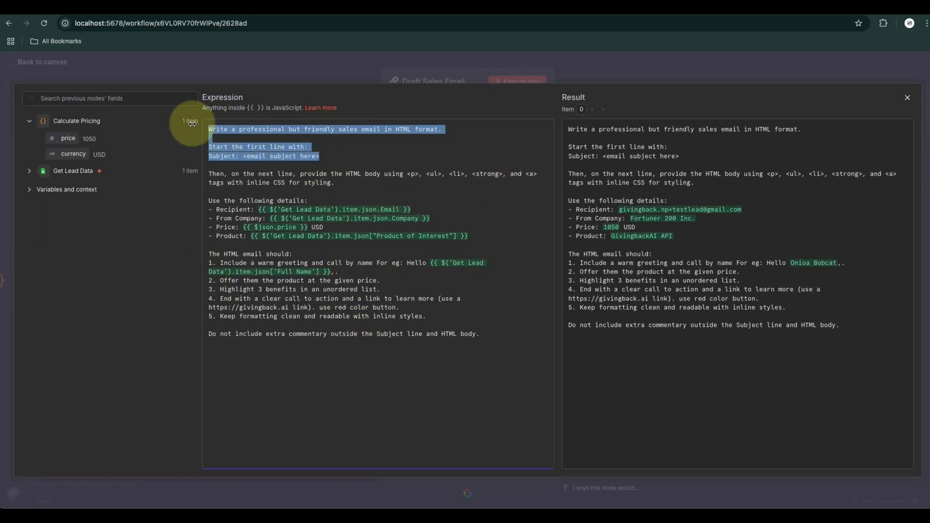
left_click(357, 152)
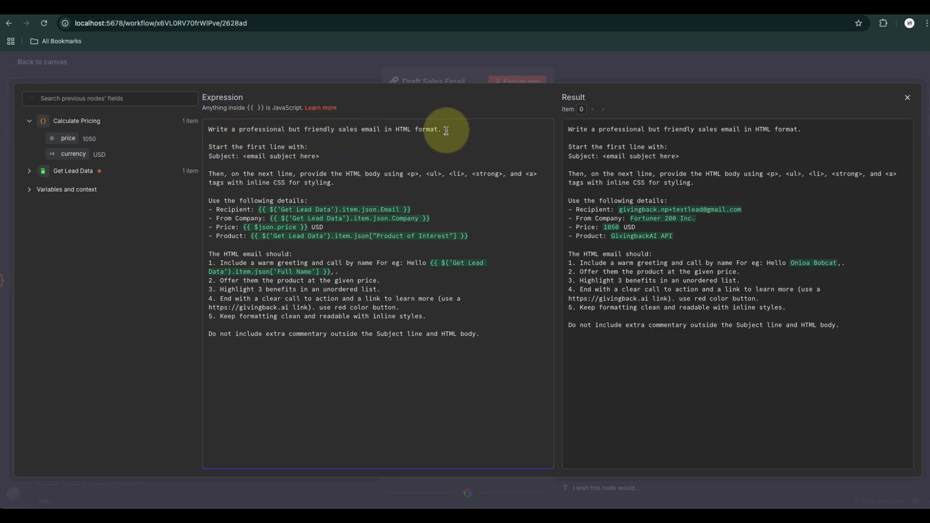
left_click_drag(460, 127, 186, 122)
left_click(291, 152)
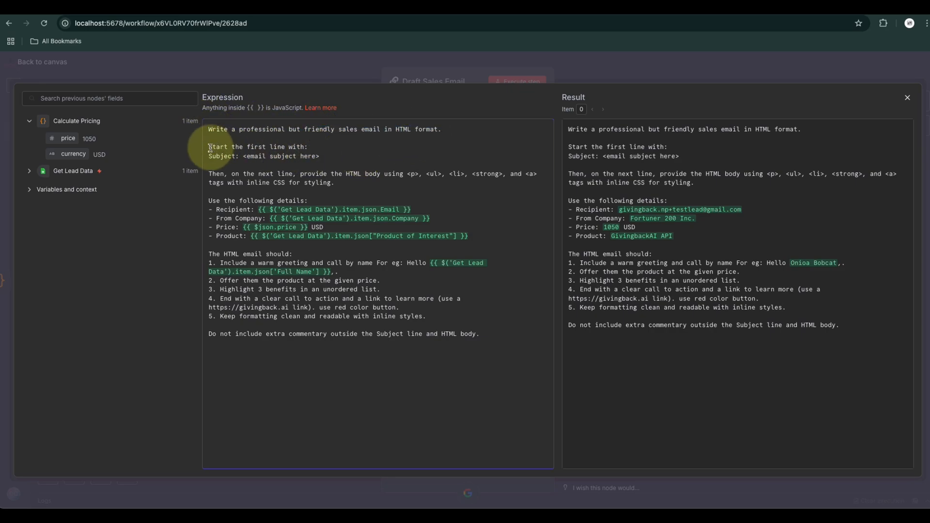
left_click_drag(322, 150, 156, 139)
left_click(362, 162)
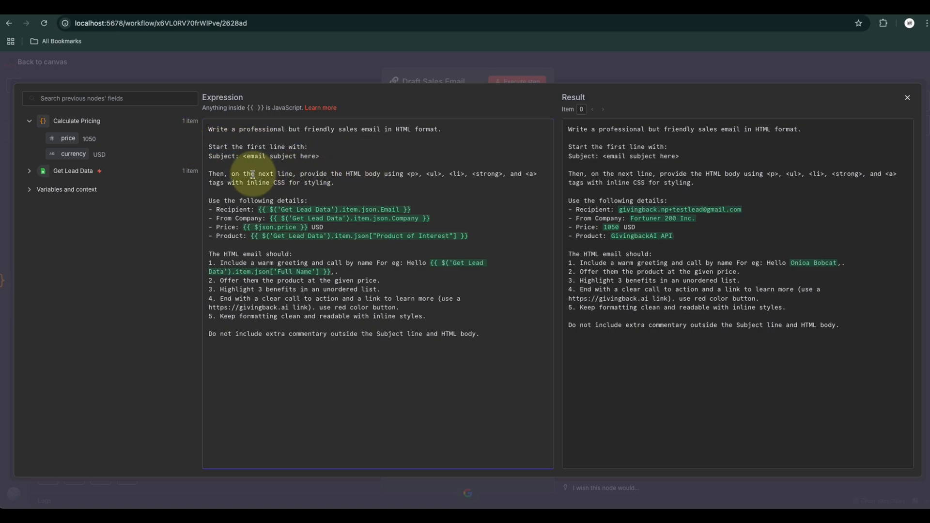
left_click_drag(238, 174, 435, 191)
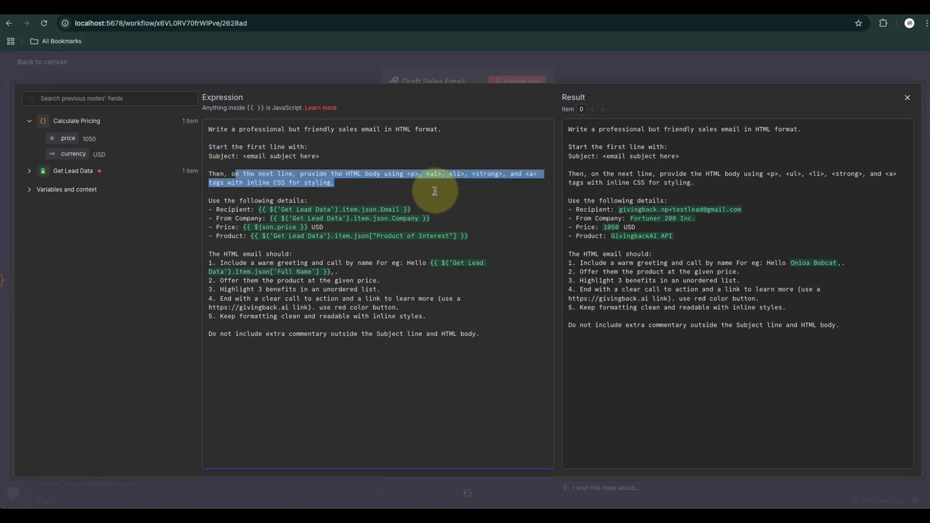
Examine the lead details referenced in the prompt and its numbered requirements for the greeting, price offer and benefits list
left_click_drag(211, 245, 174, 201)
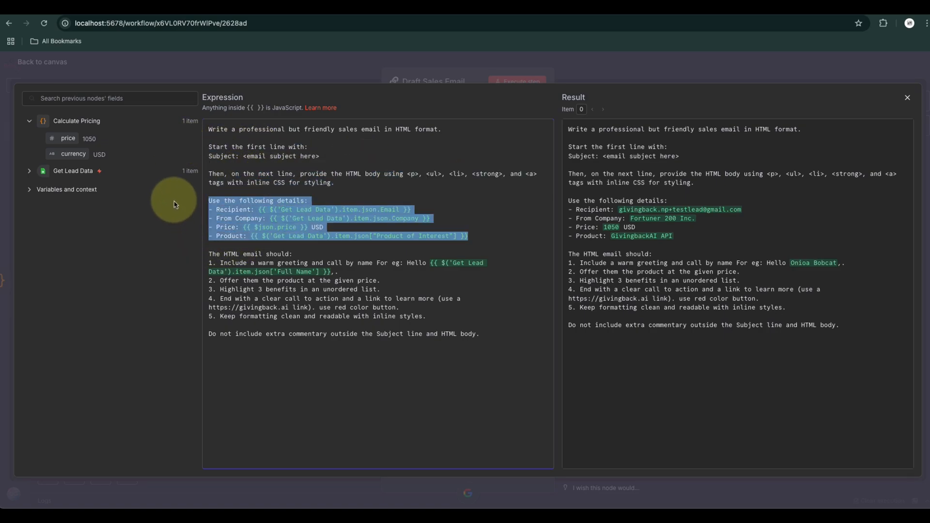
left_click(305, 316)
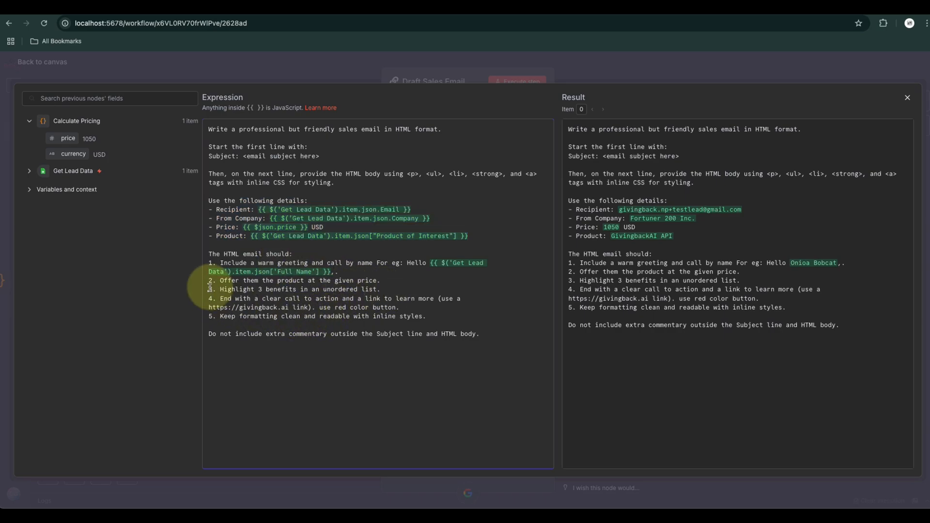
left_click_drag(427, 316, 206, 266)
left_click(422, 325)
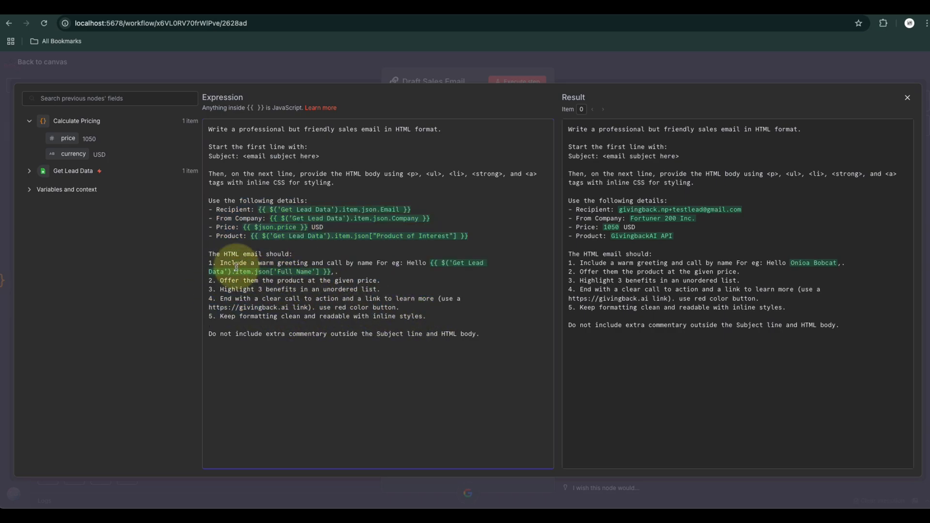
left_click_drag(256, 266, 411, 284)
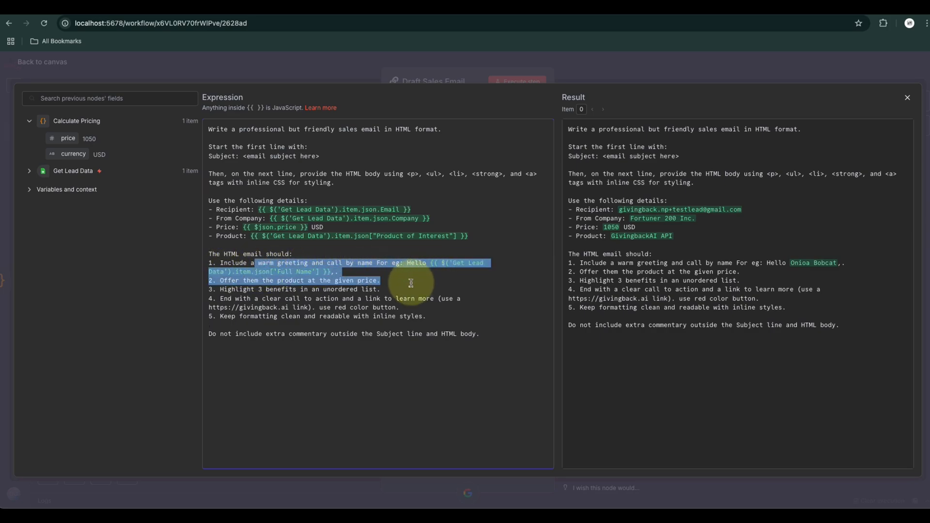
left_click(378, 315)
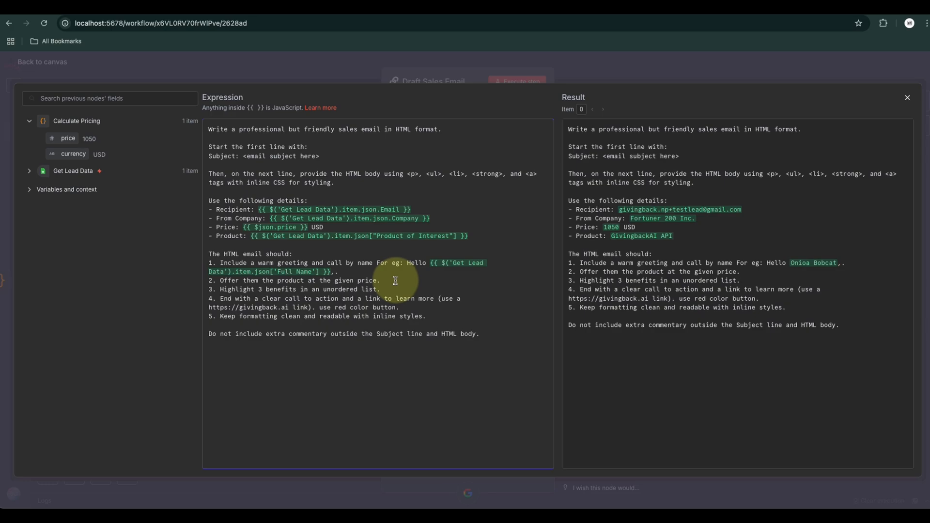
left_click_drag(258, 289, 353, 290)
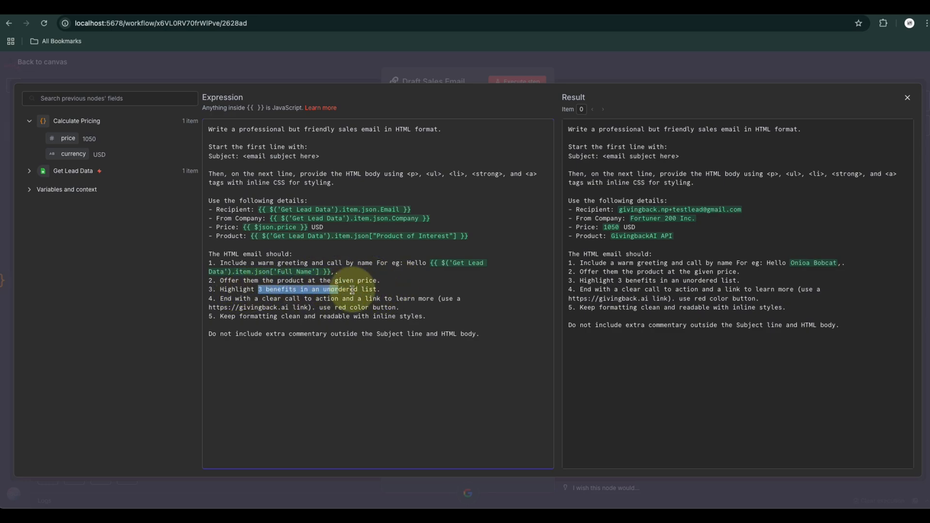
Insert the Calculate Pricing price field into the prompt after "Offer them the product at the given price."
left_click(386, 289)
left_click(386, 352)
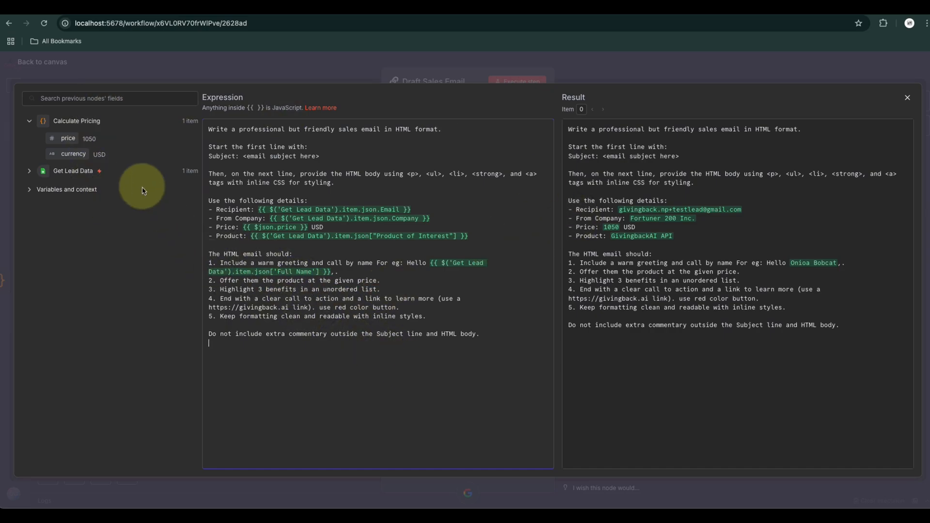
left_click_drag(68, 143, 404, 287)
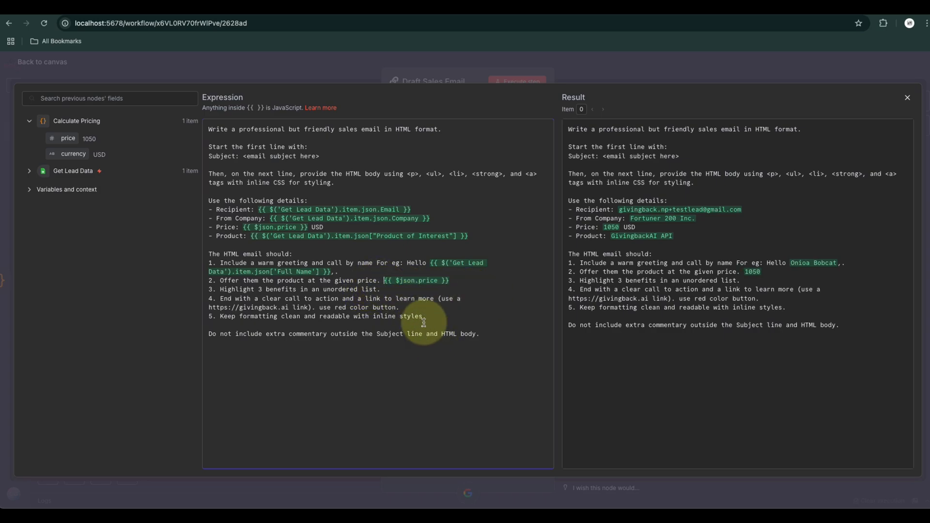
left_click(401, 290)
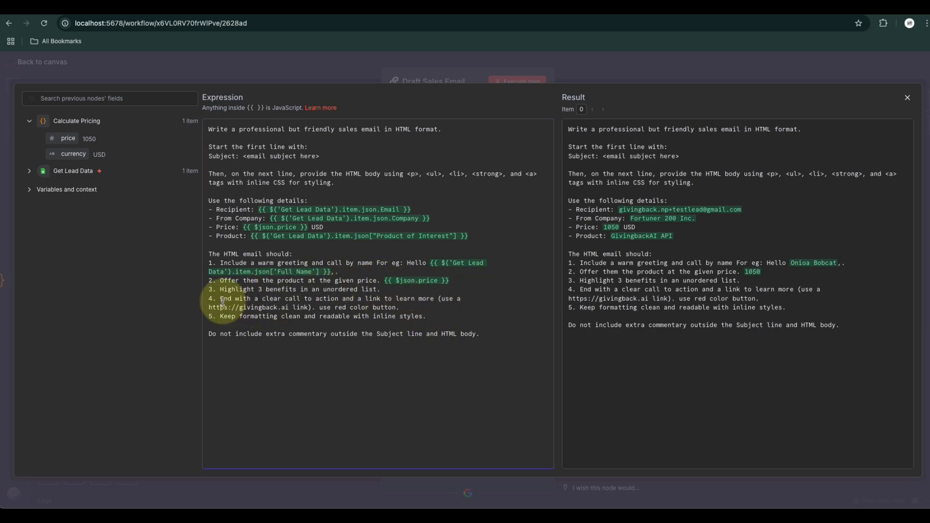
left_click_drag(219, 299, 417, 307)
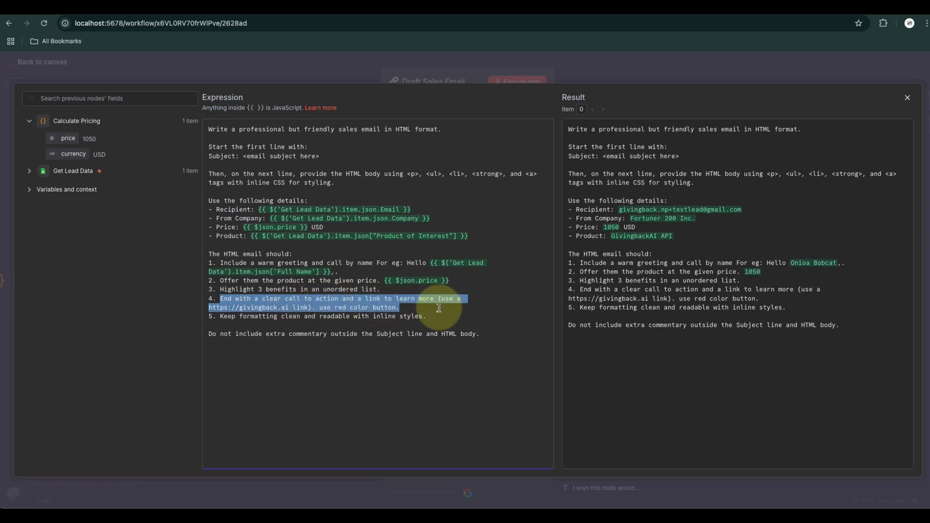
left_click(433, 311)
left_click_drag(289, 308, 236, 309)
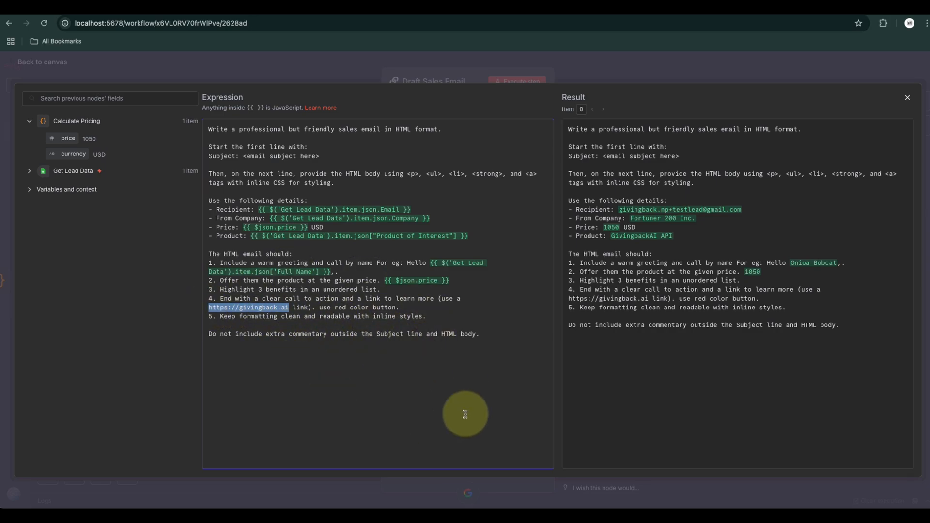
left_click(434, 316)
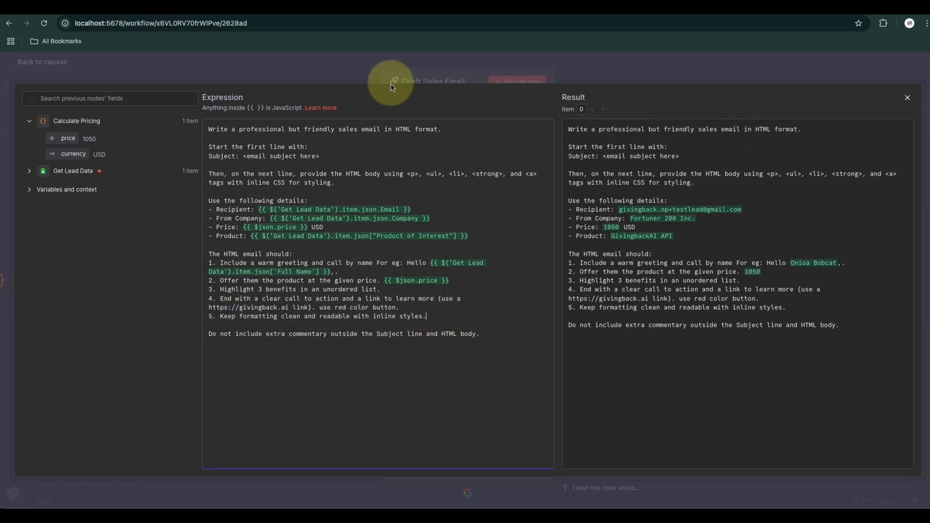
left_click_drag(482, 334, 205, 124)
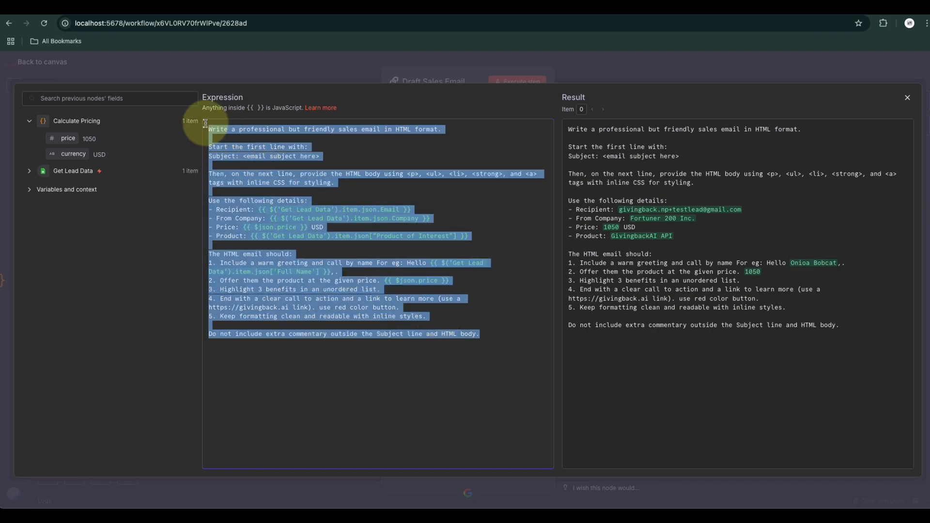
Close the finished email prompt, save the workflow and execute it
left_click(908, 97)
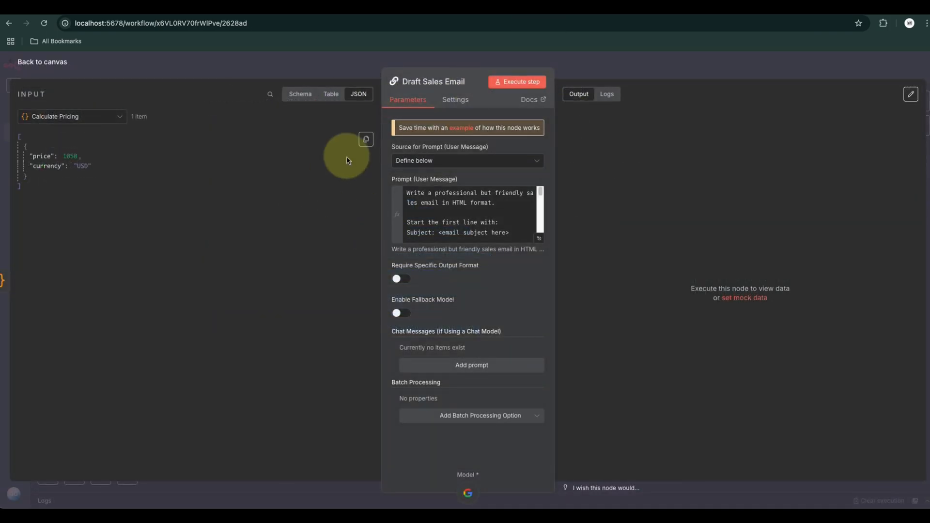
left_click(32, 62)
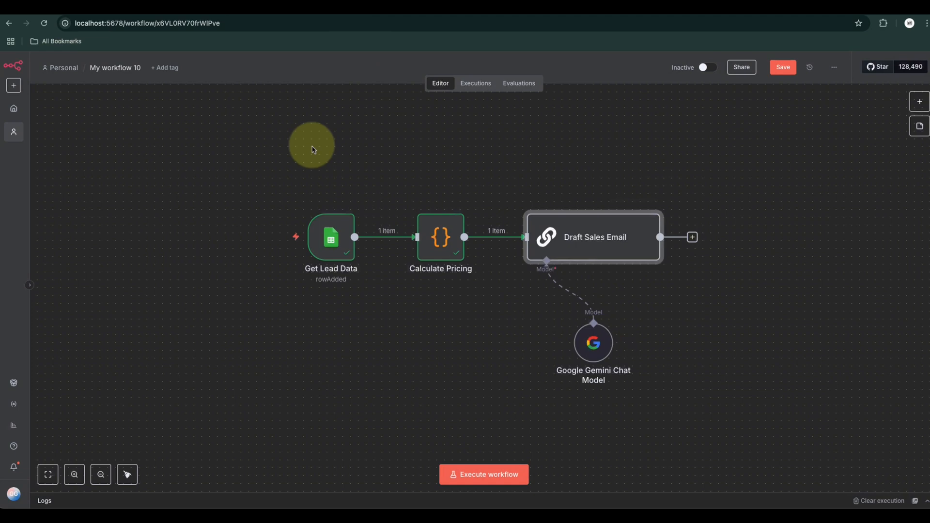
left_click(782, 67)
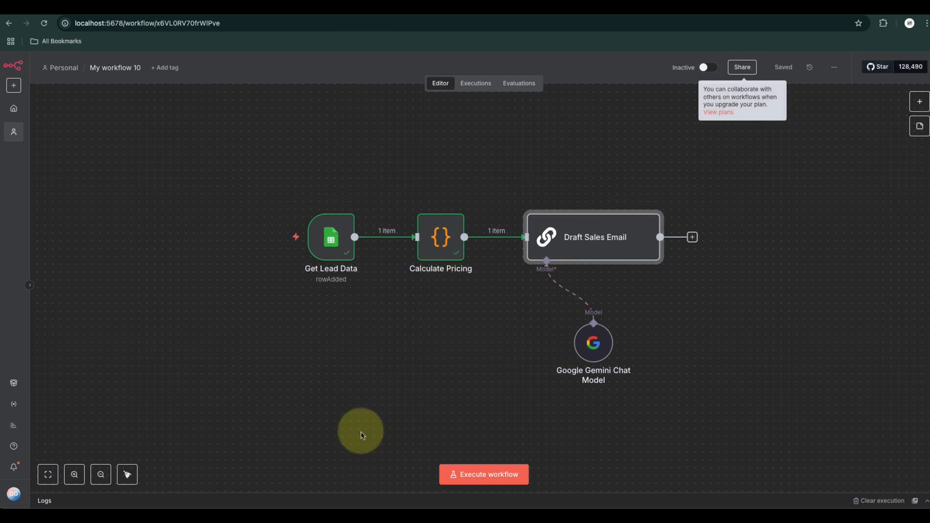
left_click(477, 475)
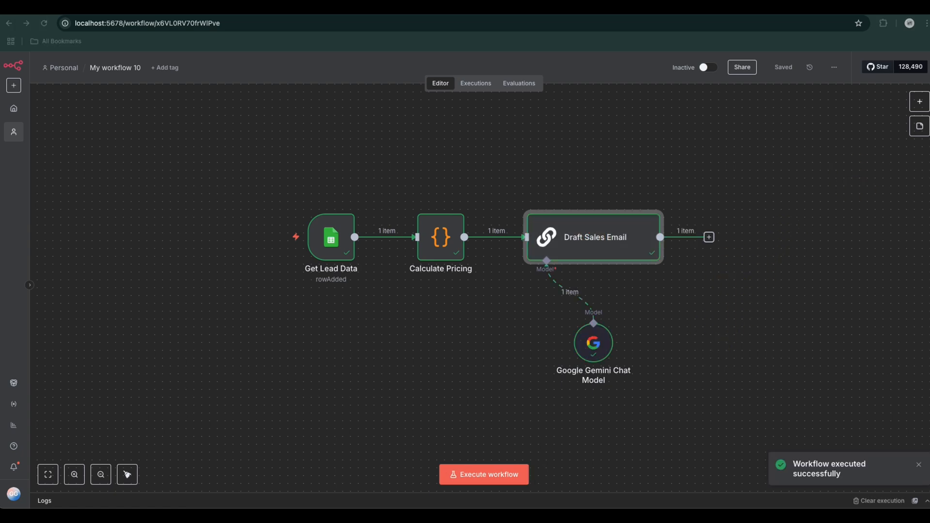
Examine the generated subject line and HTML email body in the Draft Sales Email node's output, then return to the canvas
left_click(596, 240)
double_click(590, 243)
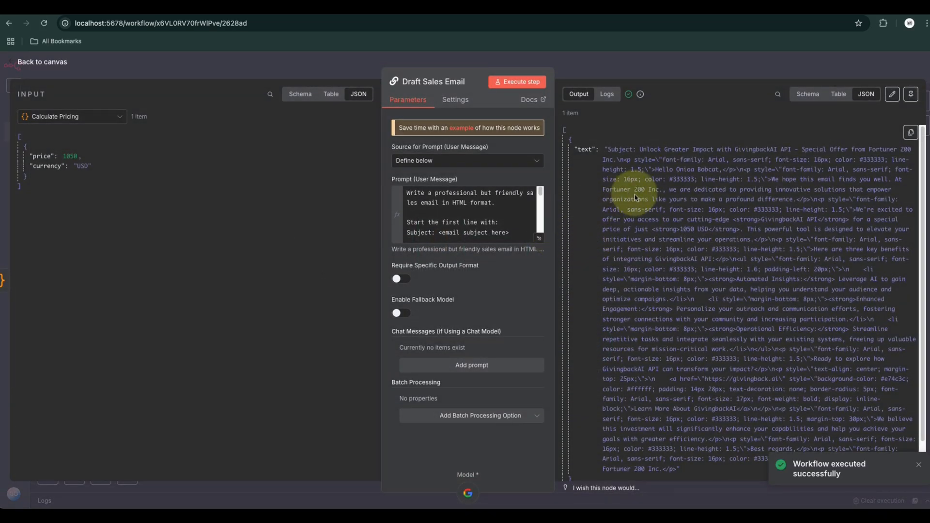
scroll(645, 290, "down", 2)
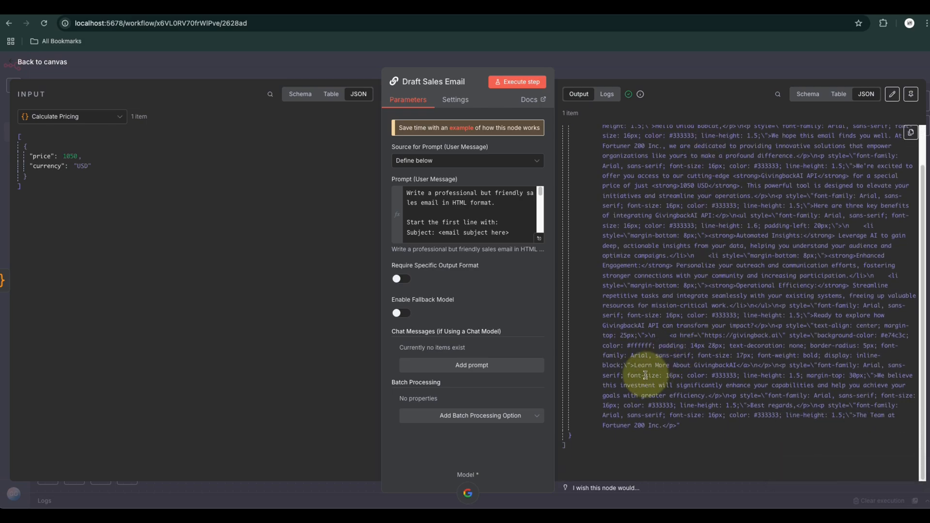
scroll(630, 415, "up", 2)
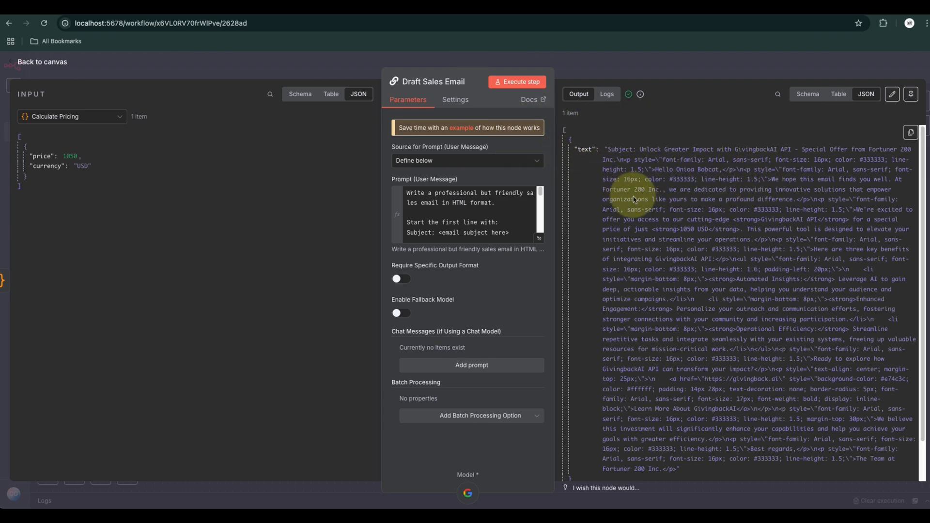
scroll(678, 271, "down", 1)
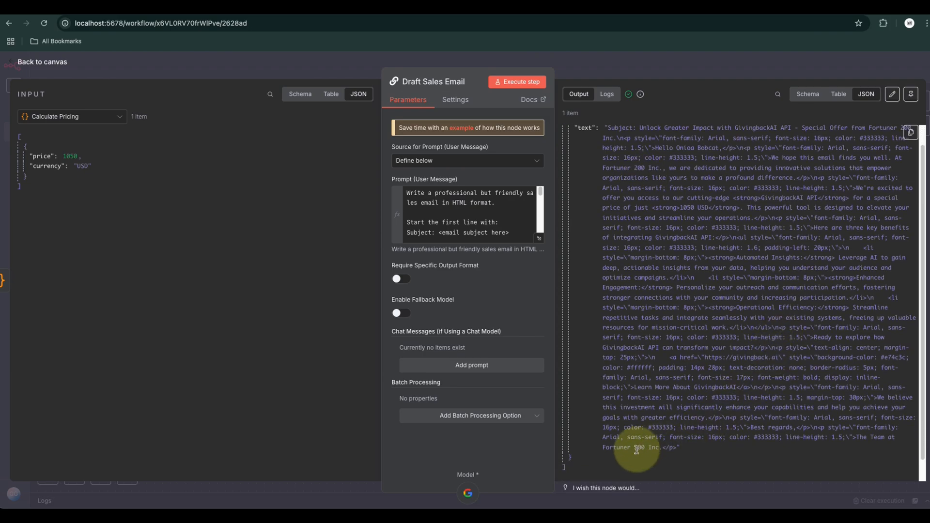
scroll(637, 451, "up", 1)
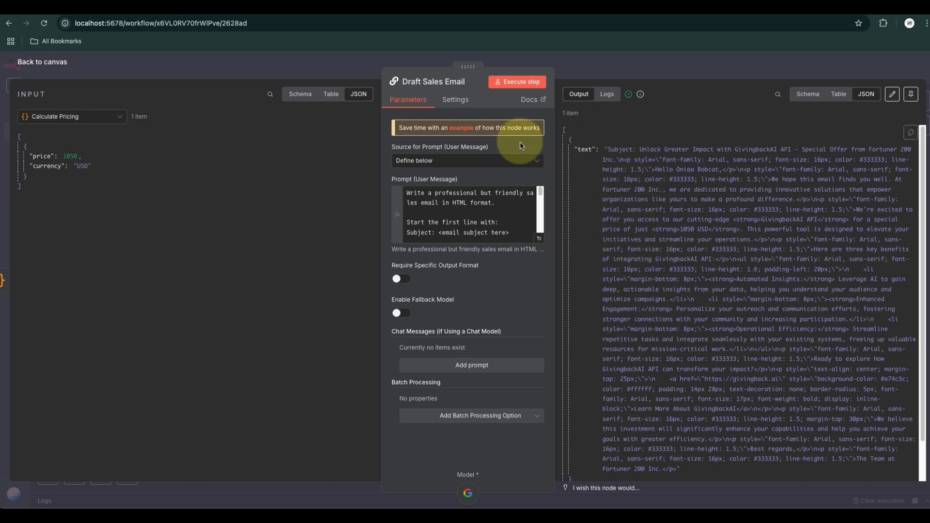
left_click(44, 62)
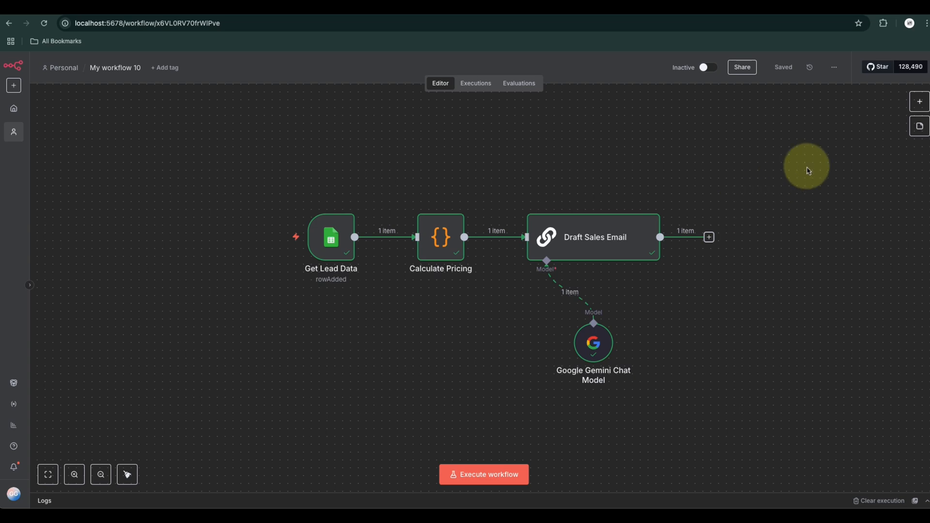
Add a Code node with its default JavaScript to the workflow and return to the canvas
left_click(920, 102)
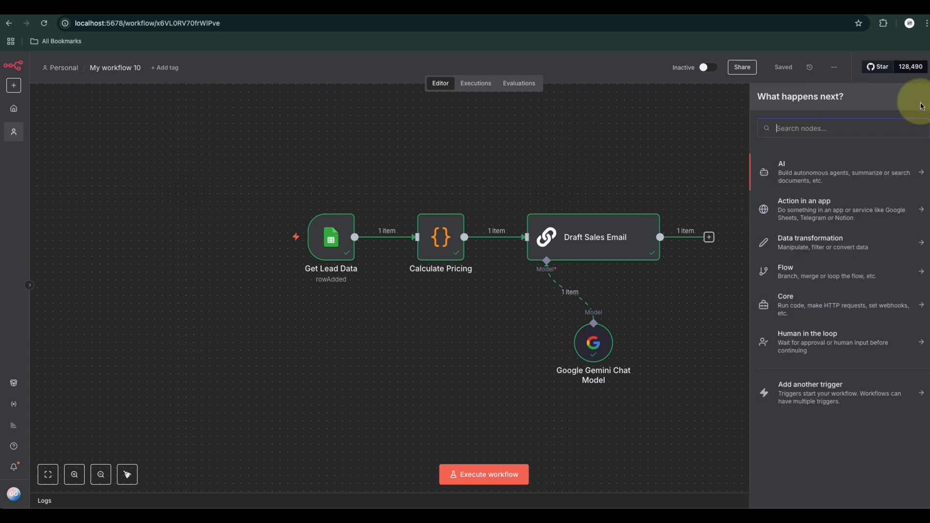
type("code")
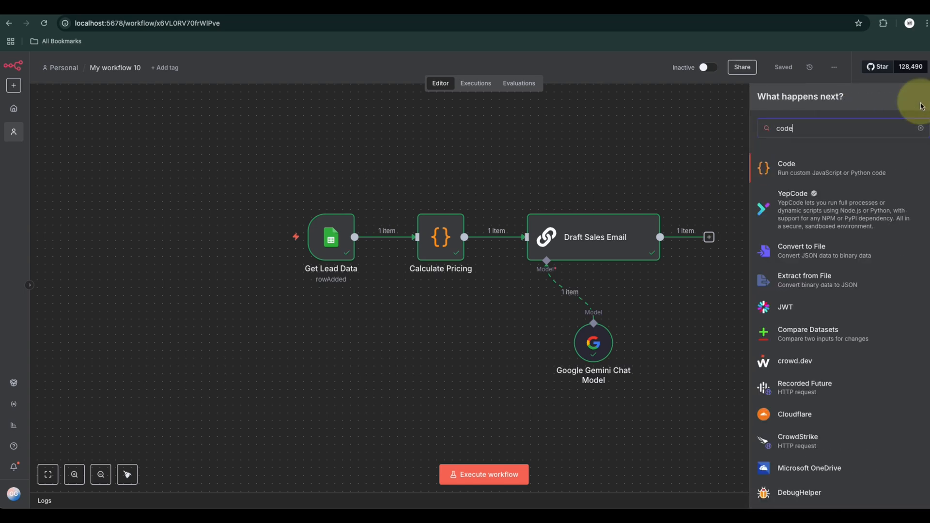
left_click(785, 158)
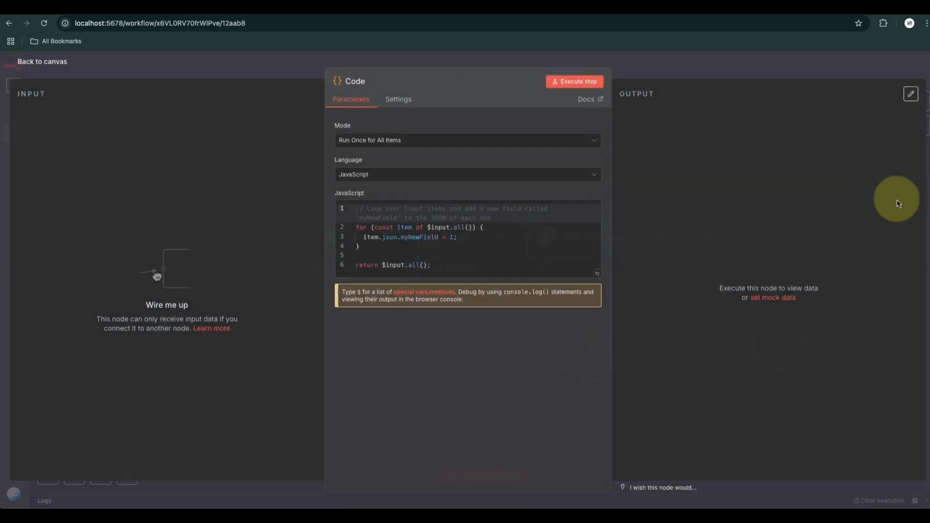
left_click(442, 255)
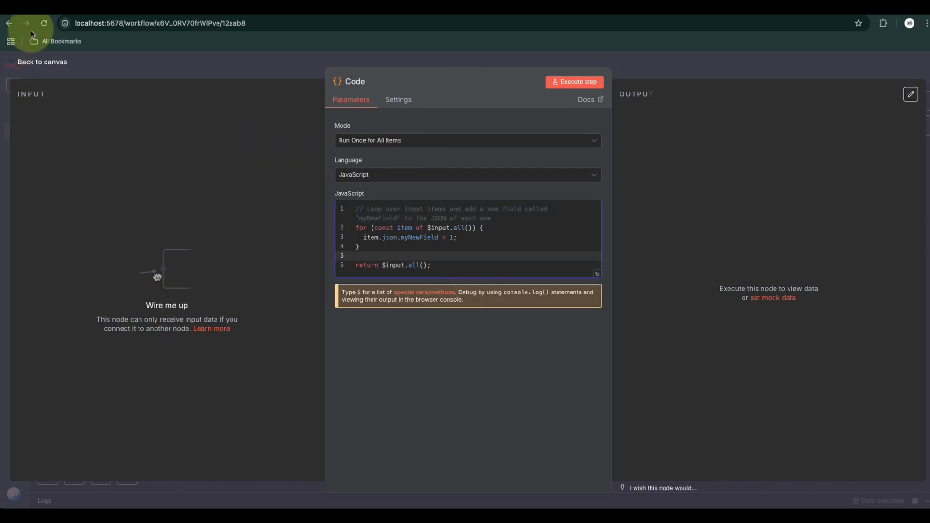
left_click(42, 62)
Connect the output of Draft Sales Email to the Code node and tidy up the workflow layout
left_click_drag(708, 238, 754, 339)
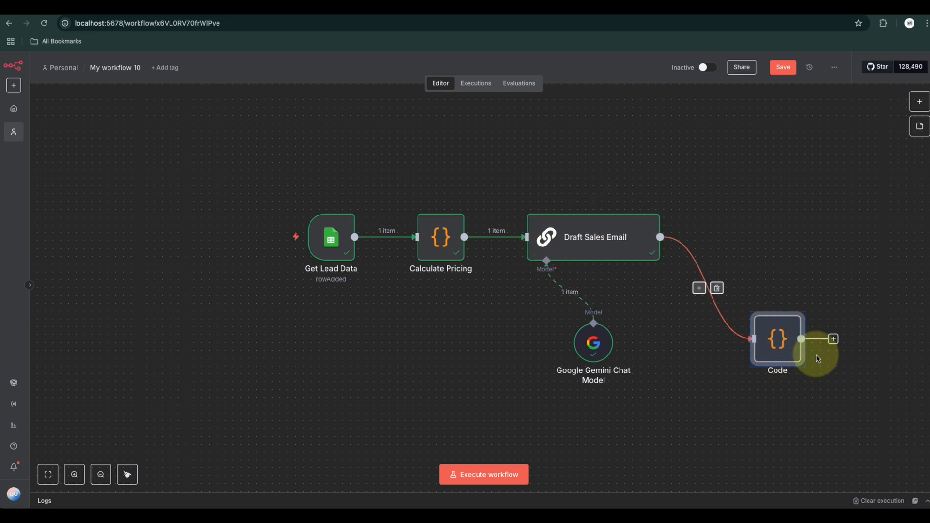
left_click(127, 474)
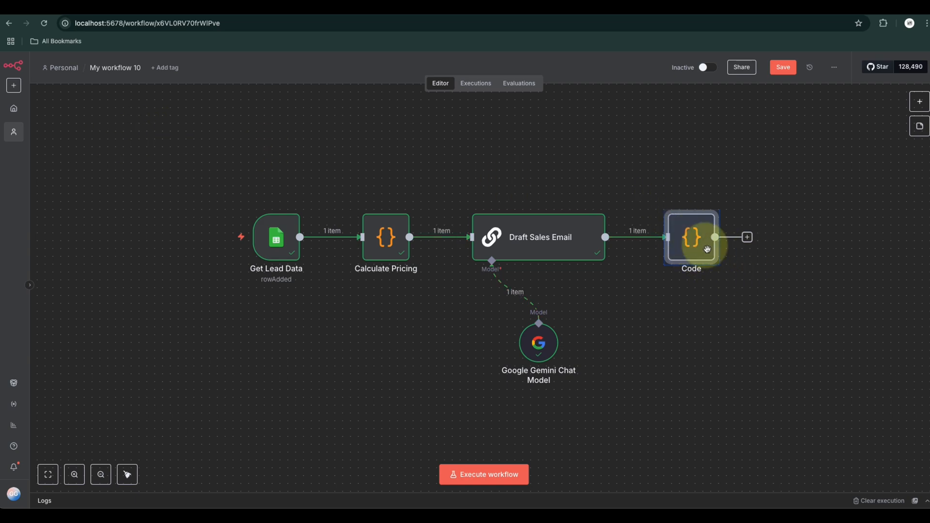
left_click(747, 365)
Rename the Code node after Draft Sales Email as Split Email Subject and Body
left_click(688, 241)
double_click(688, 240)
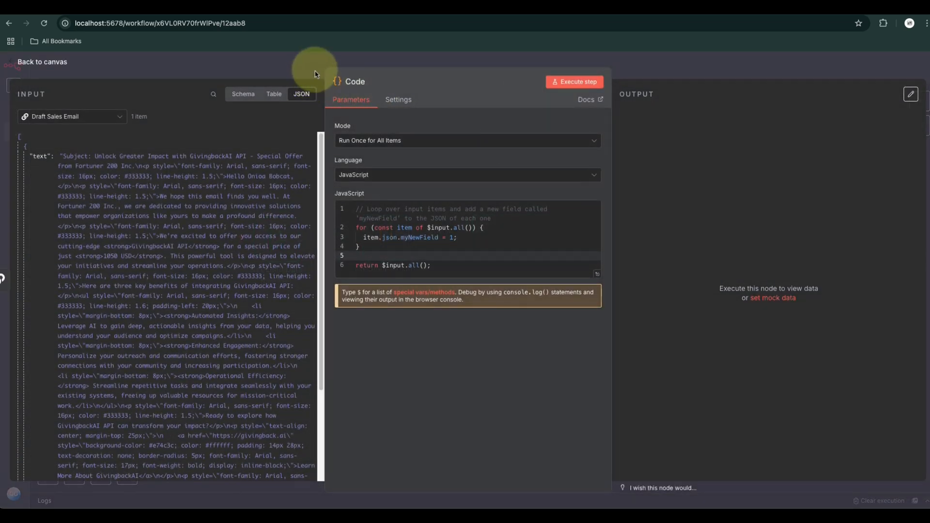
left_click(355, 82)
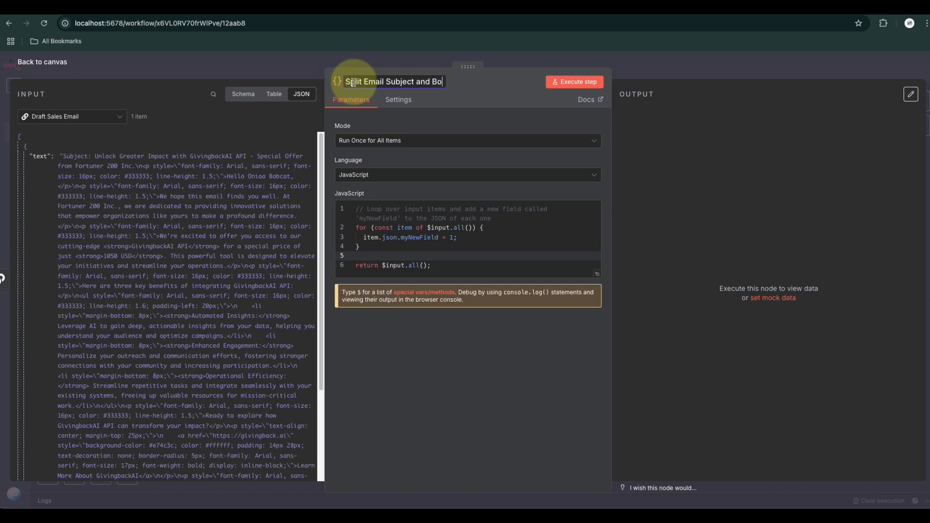
left_click(463, 255)
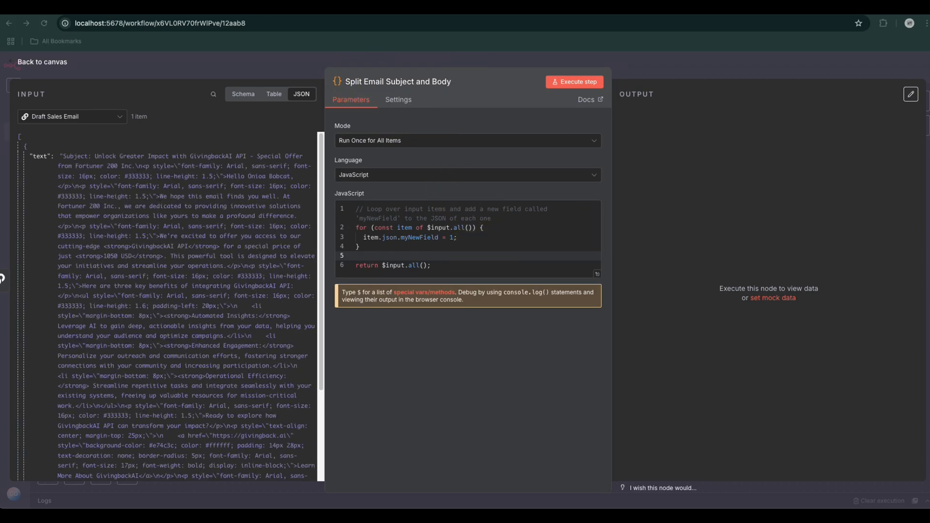
Replace the default JavaScript with code that regex-matches the "Subject:" line and returns separate subject and body fields, with "No subject provided" as fallback
left_click(599, 277)
left_click(129, 179)
key("ctrl+a")
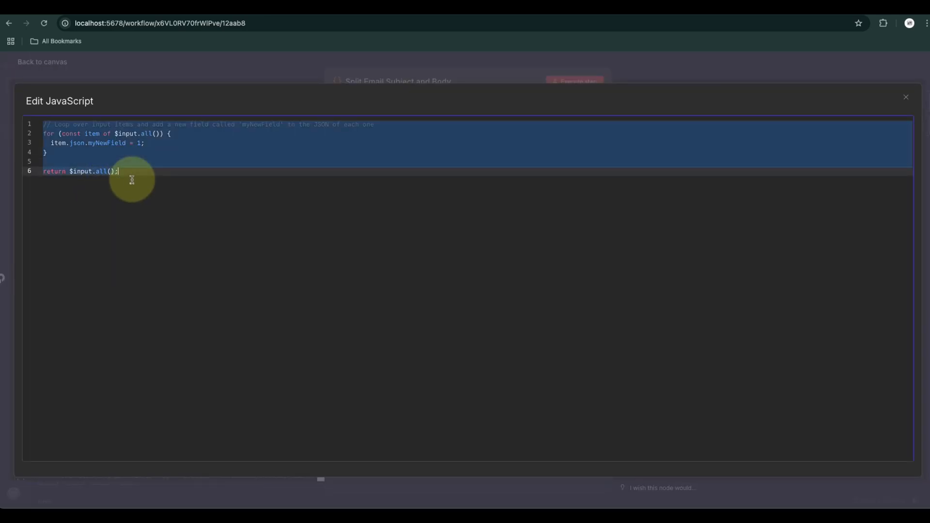
type("const raw = $input.first().json.text || \"\";  // Regex to capture \"Subject: ...\" at start of text const match = raw.match(/^Subject:\\s*(.+?)\\n([\\s\\S]*)$/i);  let subject, body;  // Case 1 — Subject found if (match) {   subject = match[1].trim();   body = match[2].trim(); } else {   // Case 2 — No subject line found   subject = \"No subject provided\";   body = raw.trim(); }  // Return clean fields return [   {     json: {       subject,       body     }   } ];")
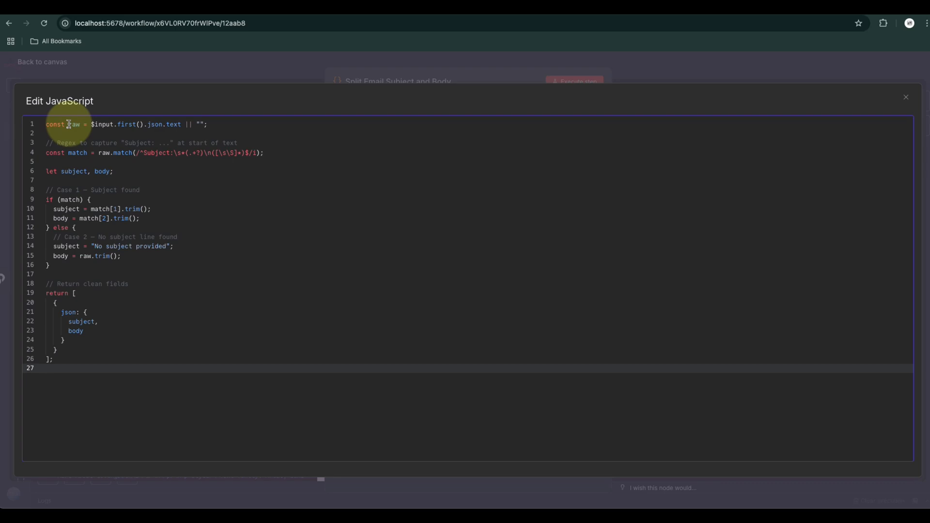
Examine the code lines that read the raw input text and match the subject with a regex
left_click_drag(69, 125, 293, 132)
left_click(293, 133)
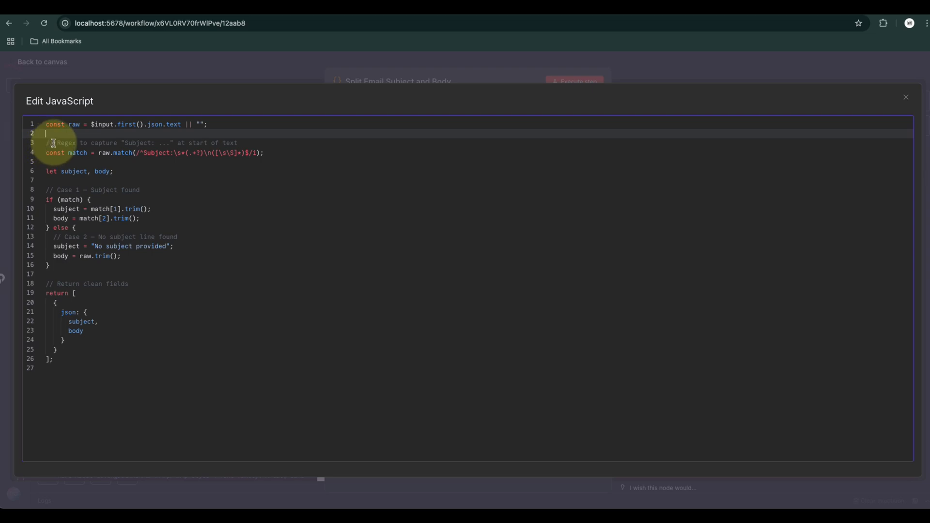
left_click_drag(56, 144, 113, 144)
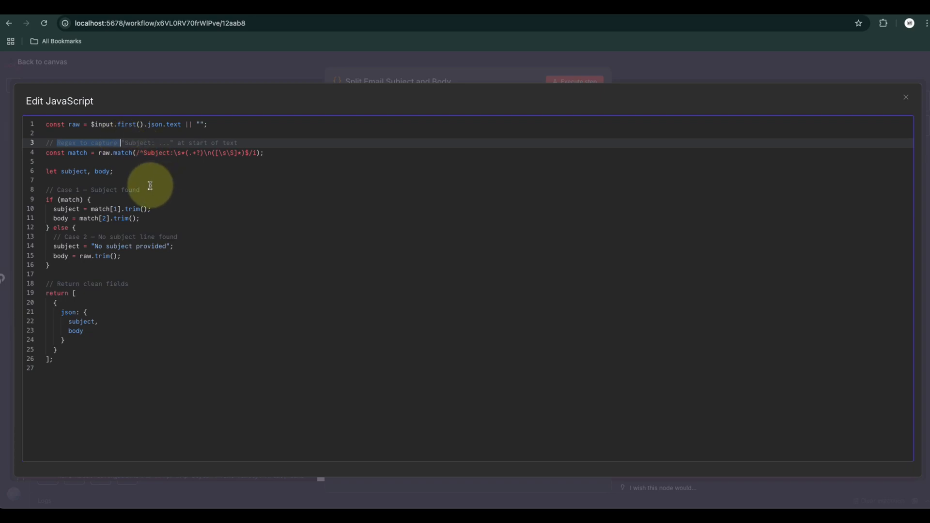
left_click(124, 170)
left_click_drag(276, 153, 48, 152)
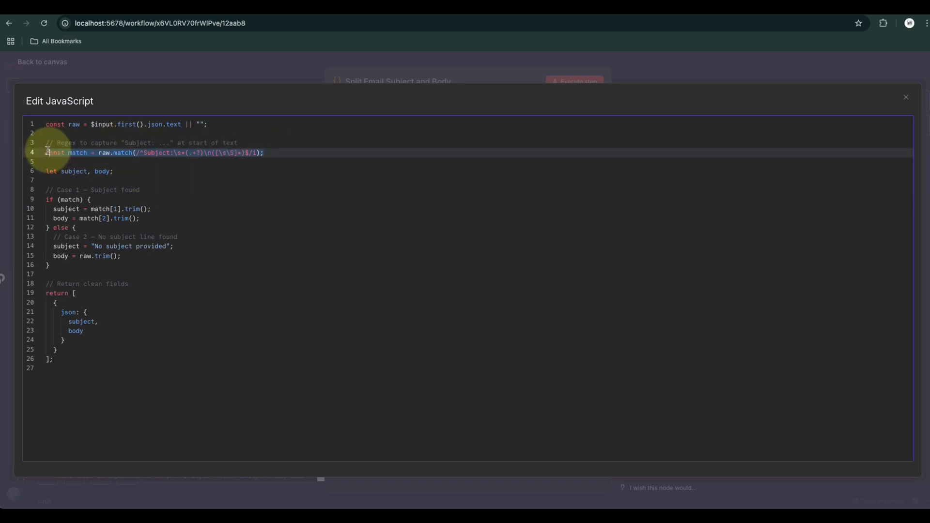
left_click(142, 170)
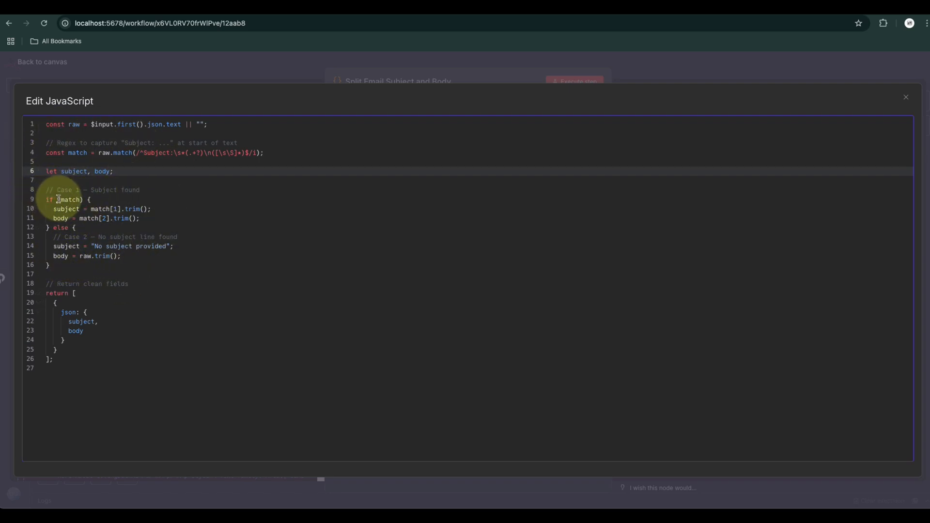
Examine the if and else branches that assign subject and body when a subject line is or is not matched
left_click(92, 199)
left_click_drag(92, 199, 15, 198)
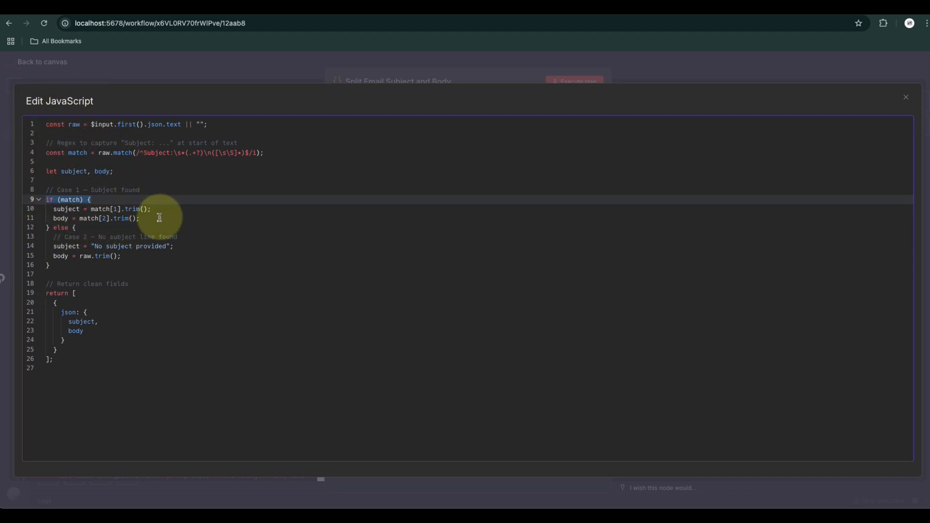
left_click_drag(145, 218, 45, 218)
left_click(53, 209, "shift")
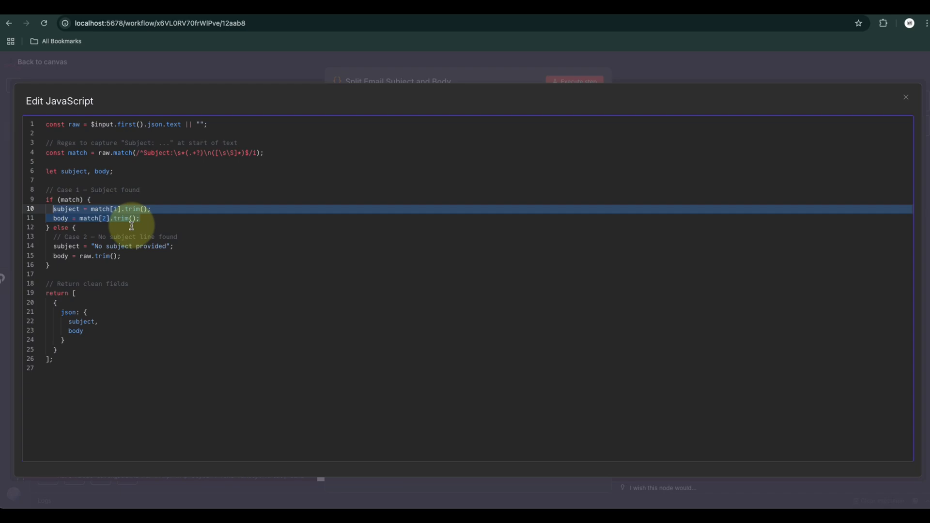
left_click(147, 218)
left_click(77, 229)
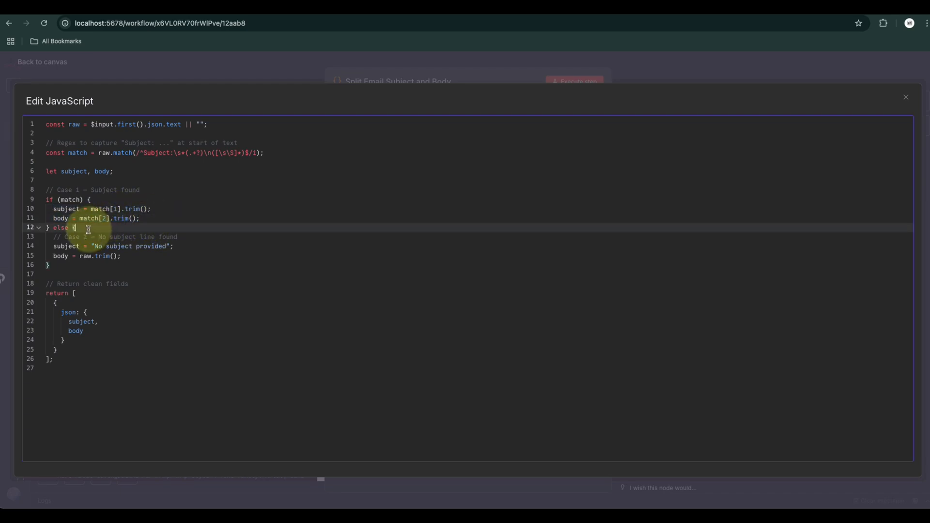
left_click(136, 264)
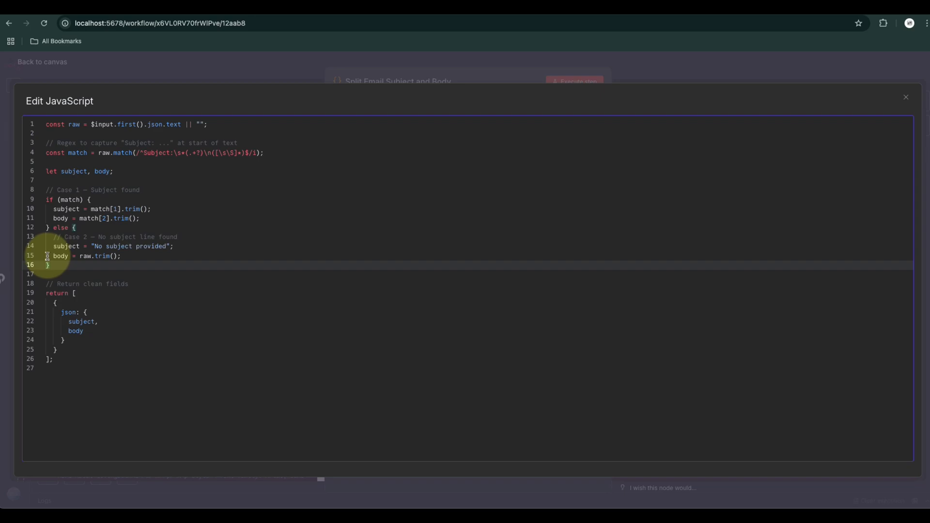
left_click_drag(47, 256, 122, 256)
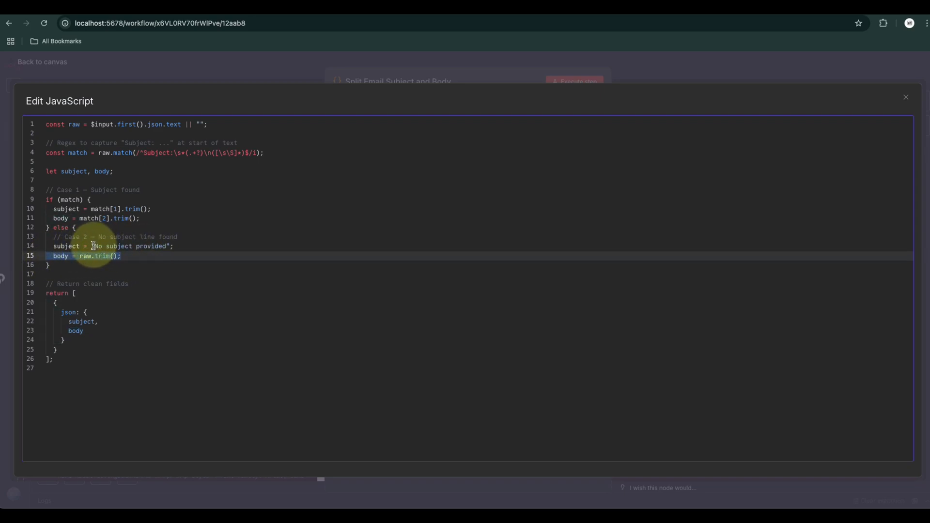
Change the fallback subject in the else branch to "Hot Deals Today" and close the enlarged code editor
left_click_drag(166, 247, 100, 247)
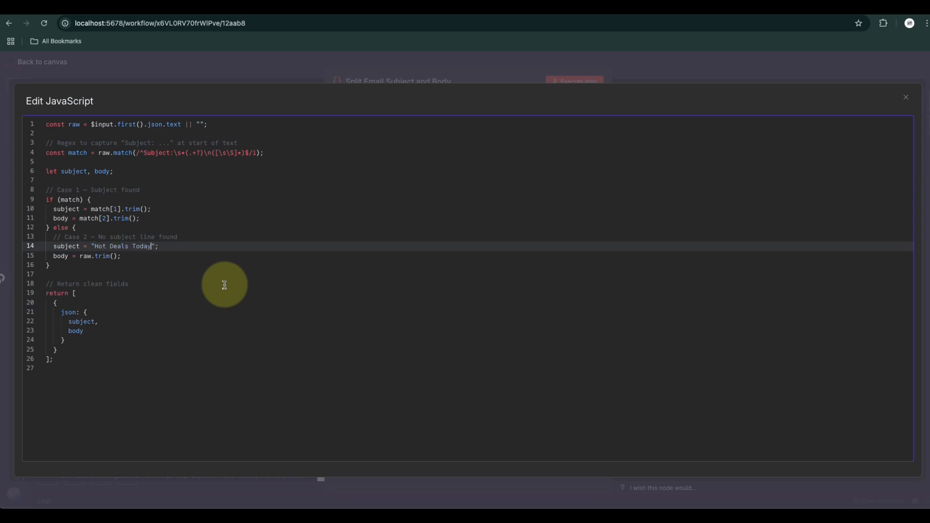
left_click(129, 283)
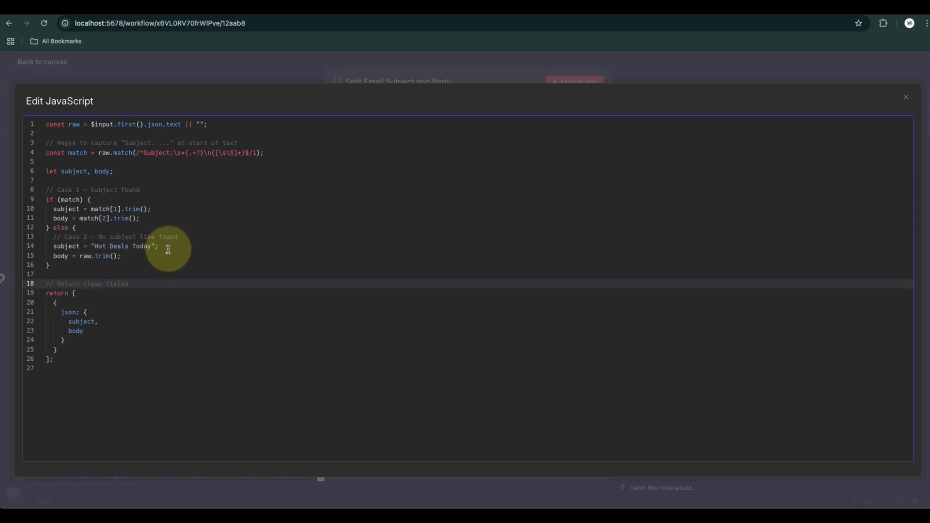
left_click_drag(167, 248, 84, 248)
left_click(906, 96)
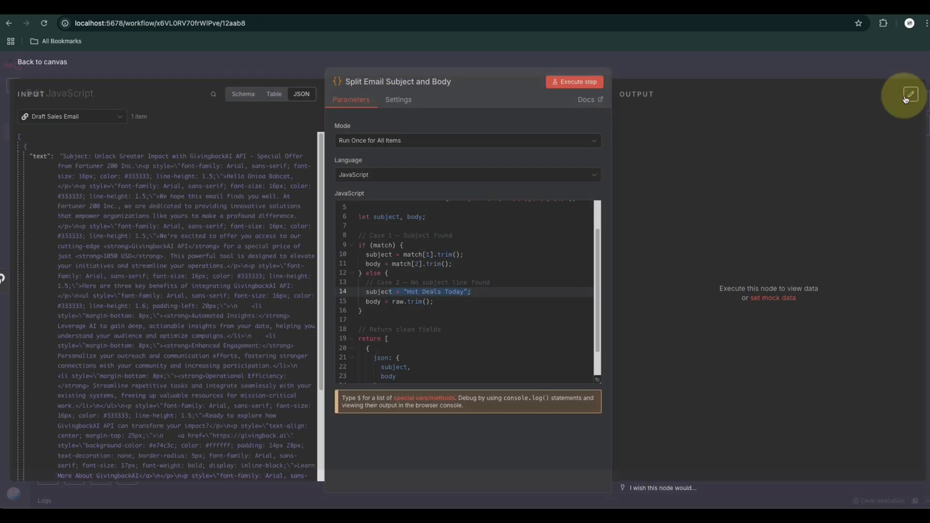
Execute the Split Email Subject and Body node, review its subject and body output, and return to the canvas
left_click(465, 327)
scroll(465, 321, "down", 1)
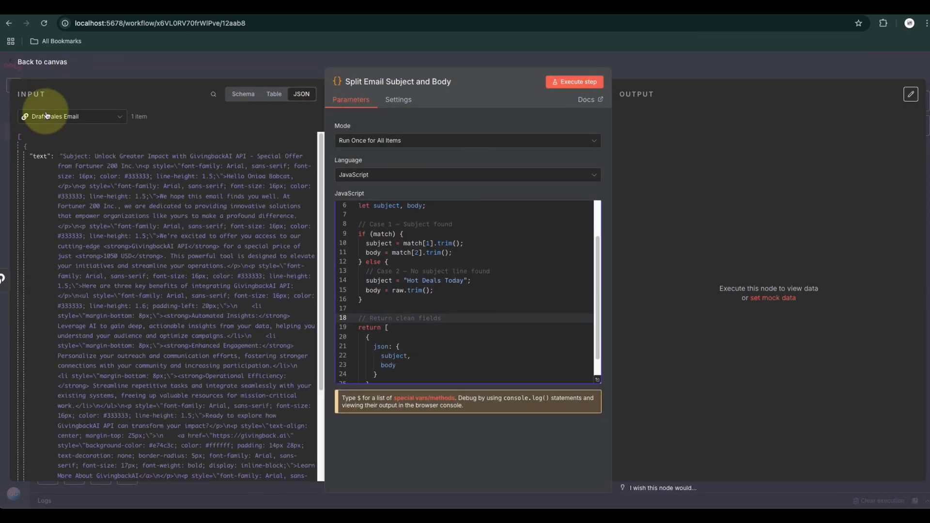
left_click(575, 82)
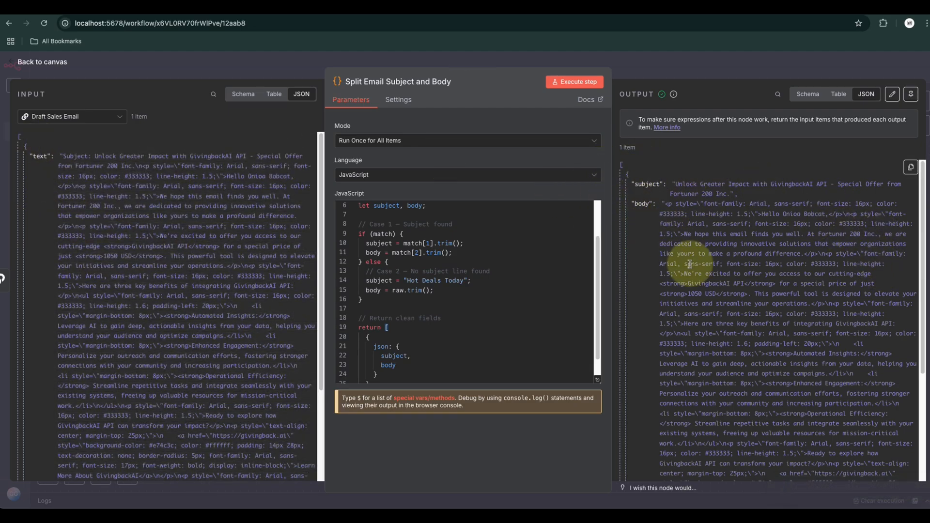
scroll(775, 368, "down", 5)
scroll(718, 343, "up", 5)
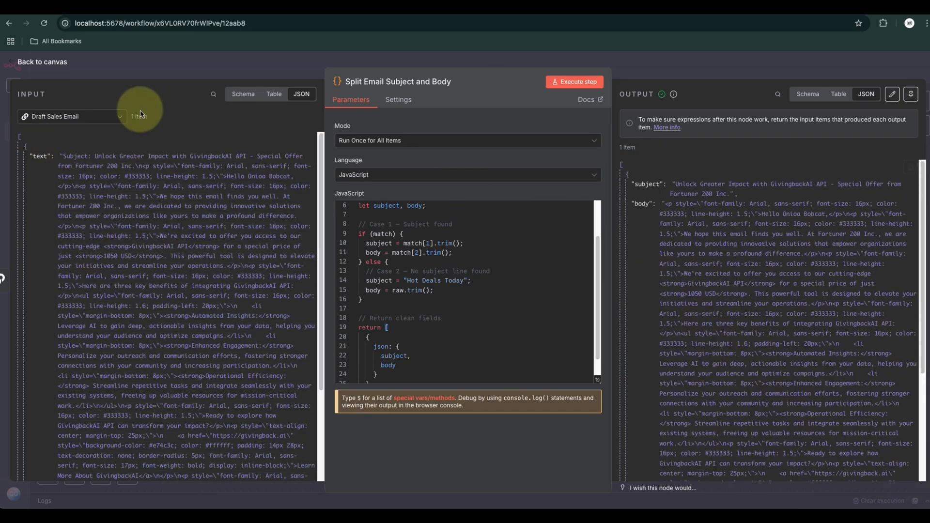
left_click(39, 62)
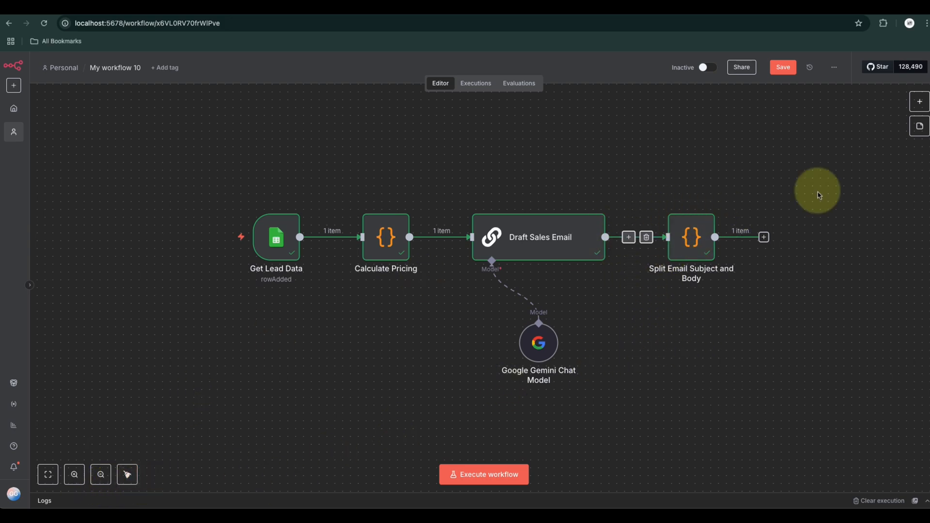
Add a Gmail node with the Send a message action to the workflow
left_click(920, 101)
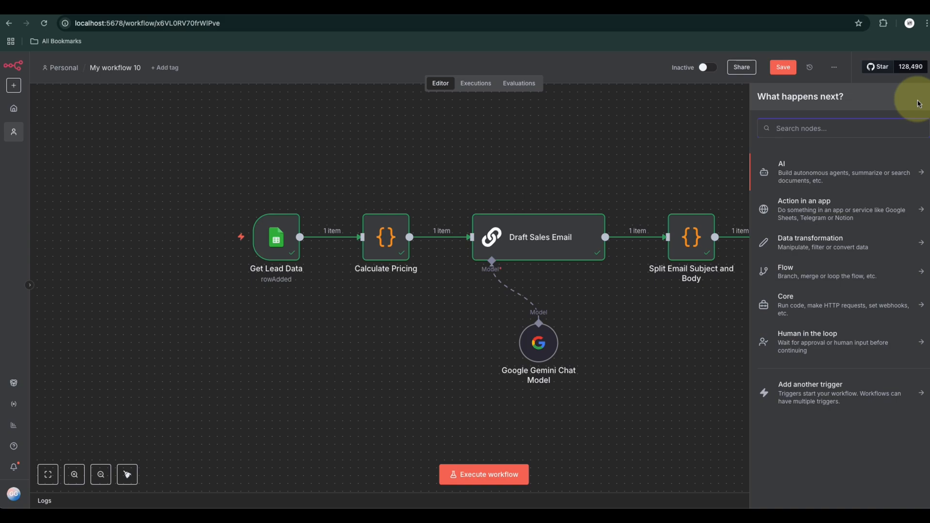
type("gmail")
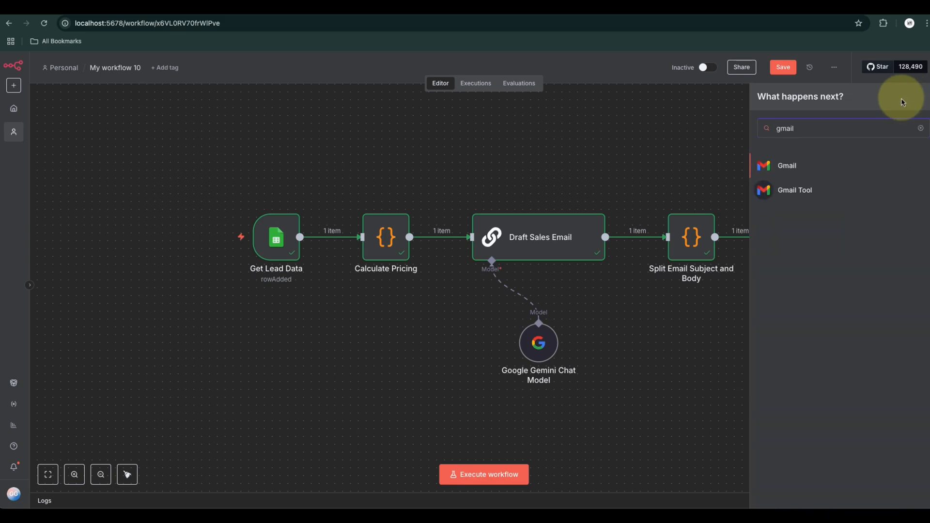
left_click(781, 166)
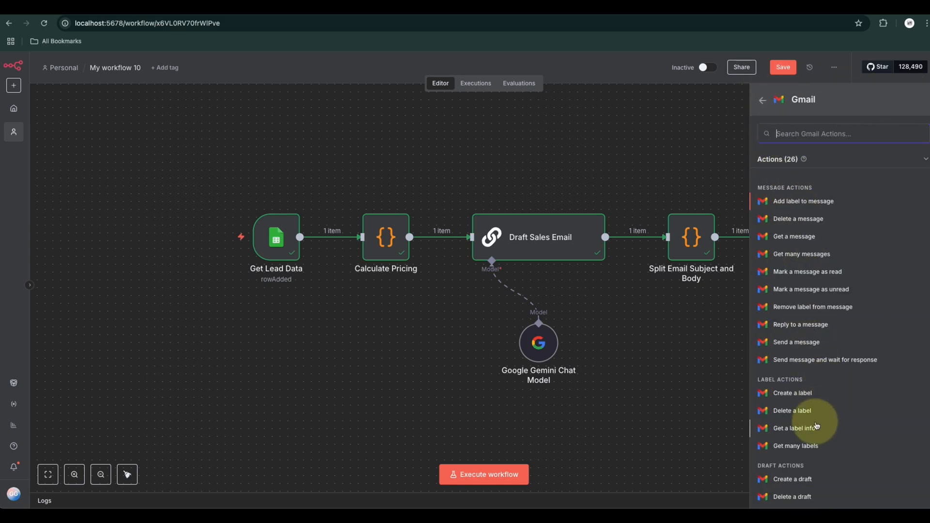
scroll(807, 433, "down", 5)
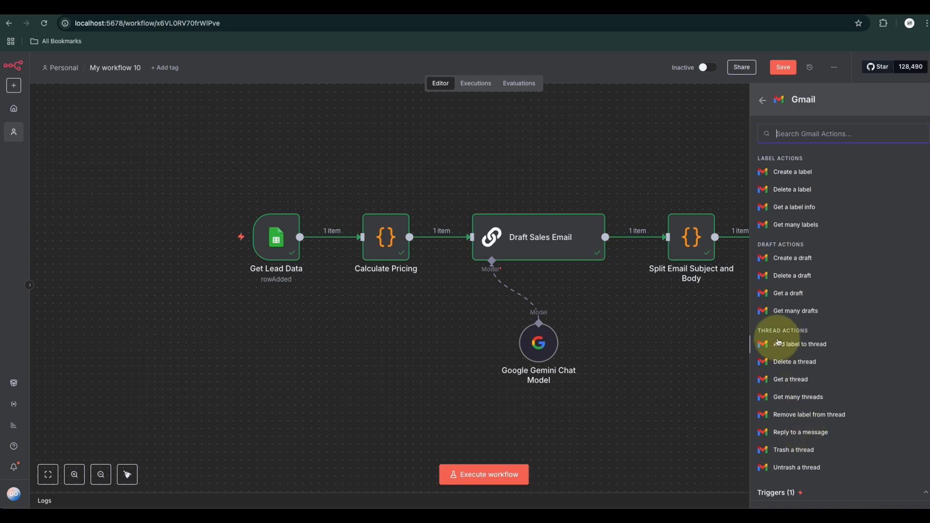
scroll(805, 427, "up", 5)
left_click(795, 326)
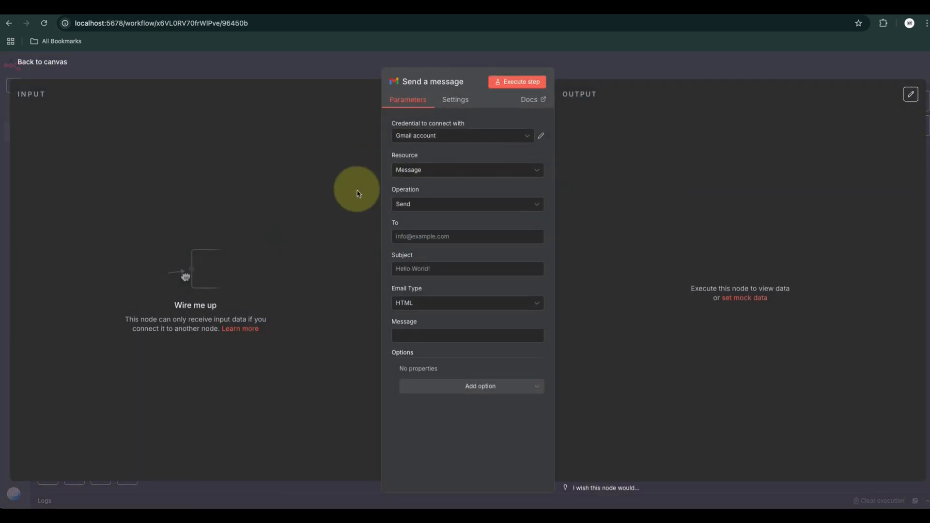
Connect the Split Email Subject and Body output to the Send a message node and tidy up the canvas layout
left_click(39, 62)
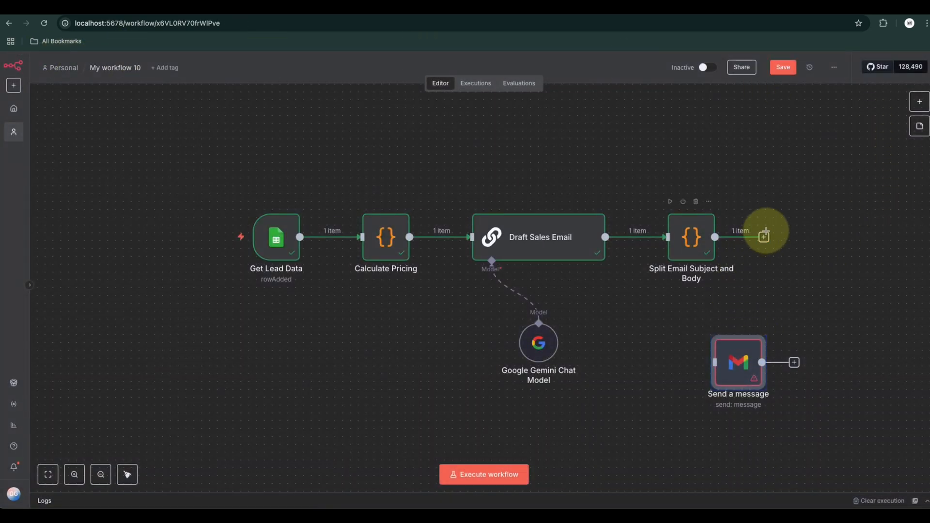
left_click_drag(770, 250, 717, 374)
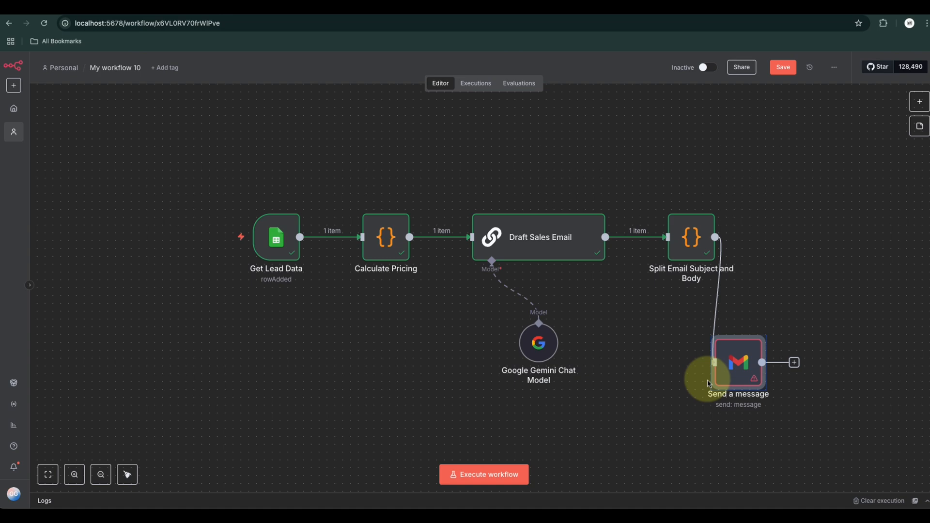
left_click(127, 474)
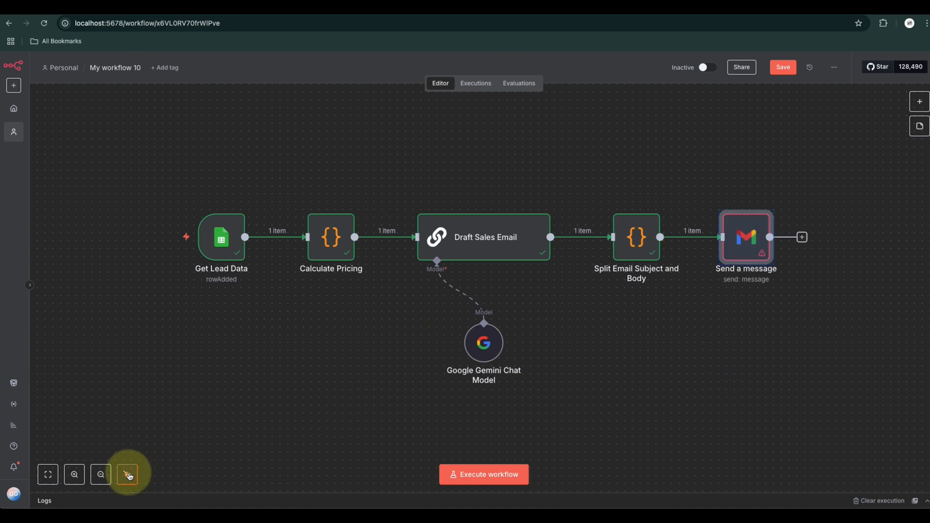
Map the Send a message node's To field to the Email value from Get Lead Data
double_click(748, 244)
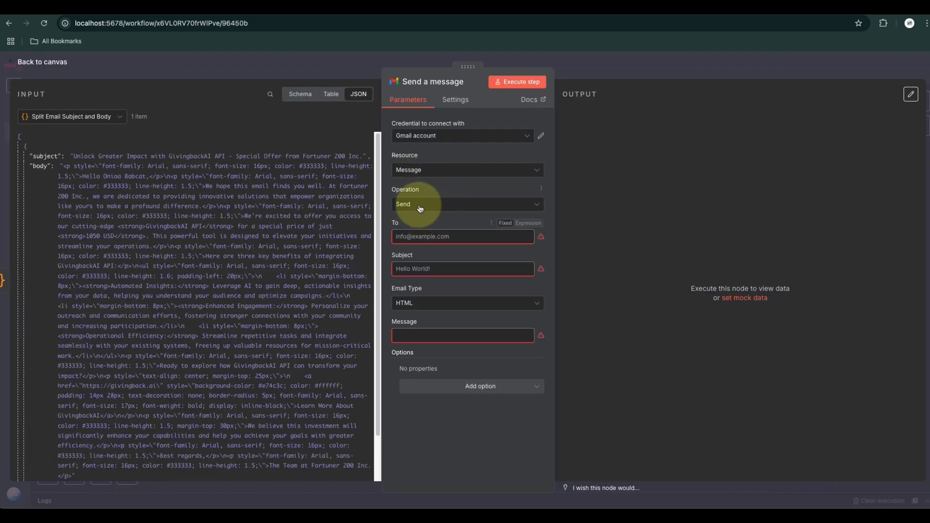
left_click(46, 116)
left_click(56, 191)
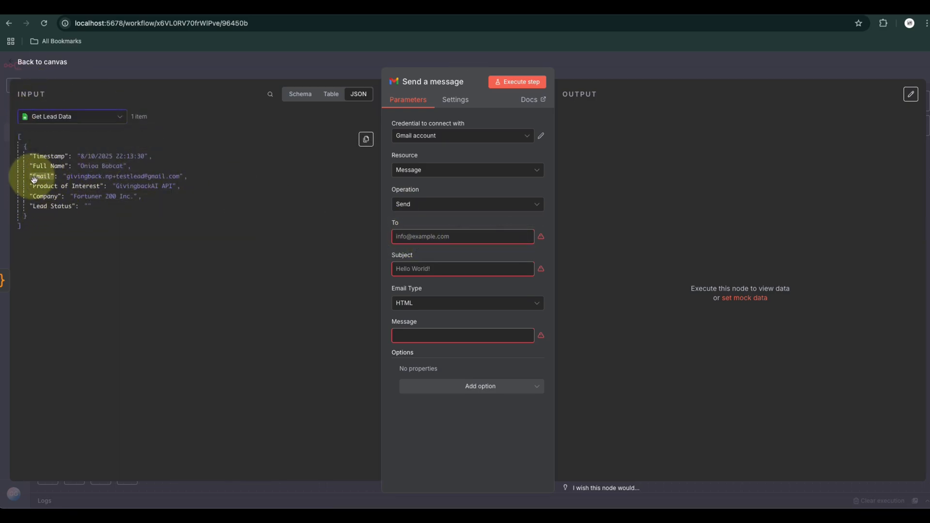
left_click_drag(41, 176, 427, 238)
left_click(411, 236)
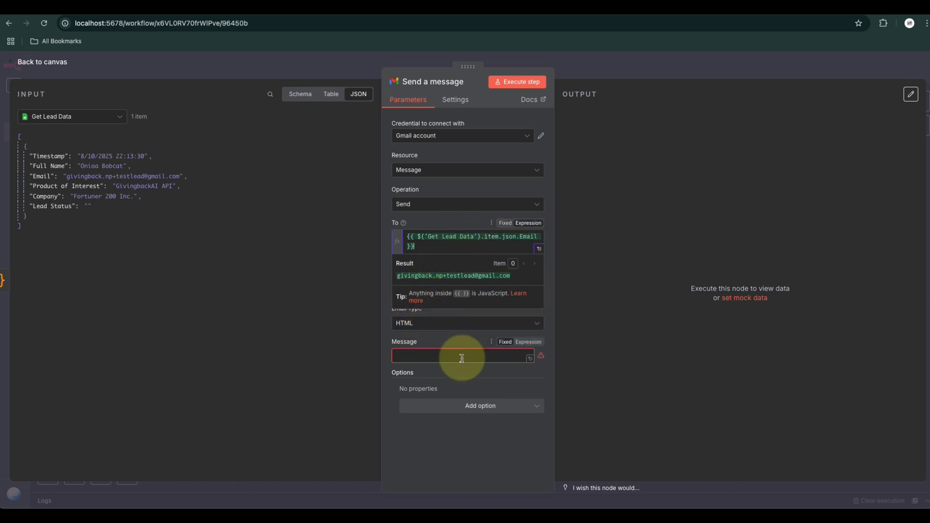
left_click(448, 373)
Map the message's Subject field to the subject value from Split Email Subject and Body
left_click(411, 289)
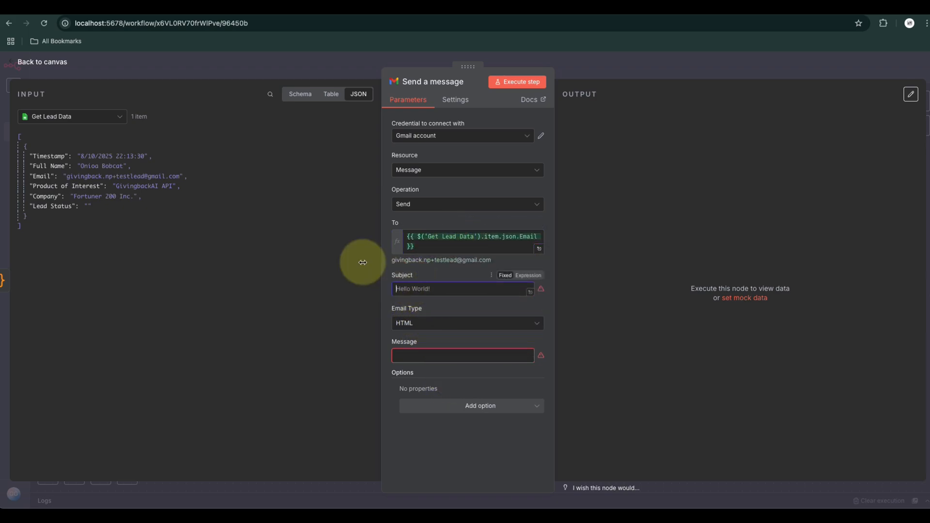
left_click(60, 117)
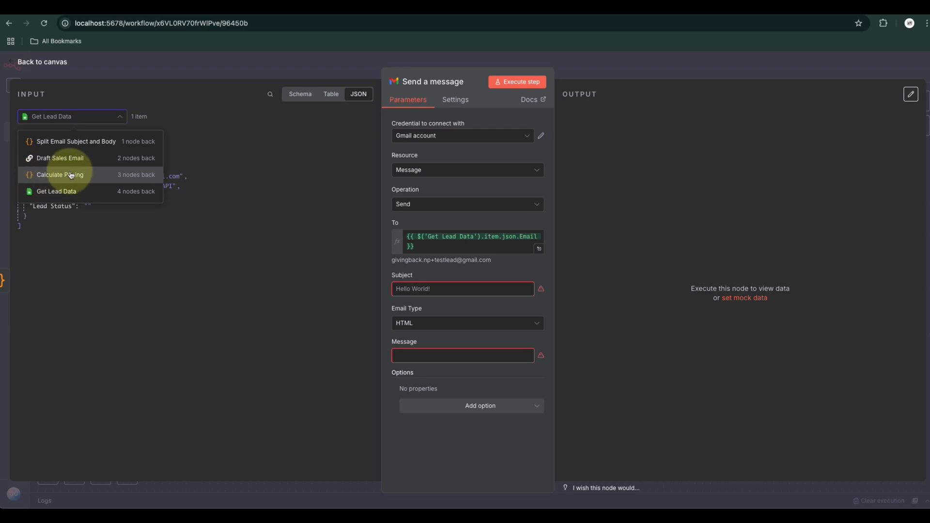
left_click(67, 143)
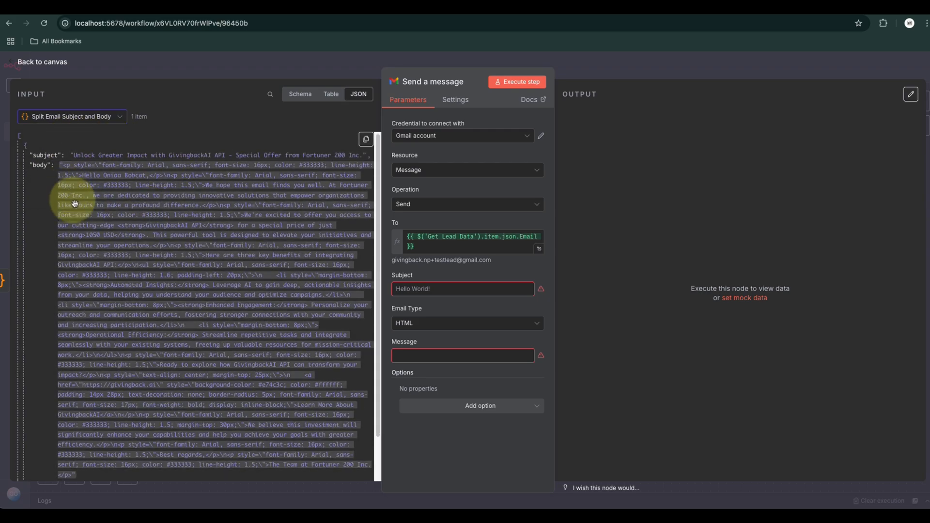
scroll(87, 247, "down", 1)
scroll(65, 235, "up", 1)
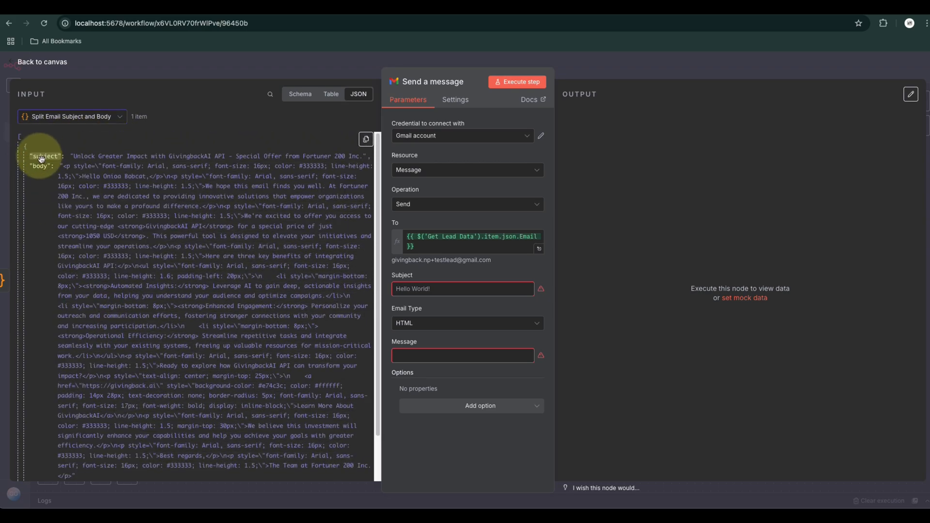
left_click_drag(41, 159, 457, 289)
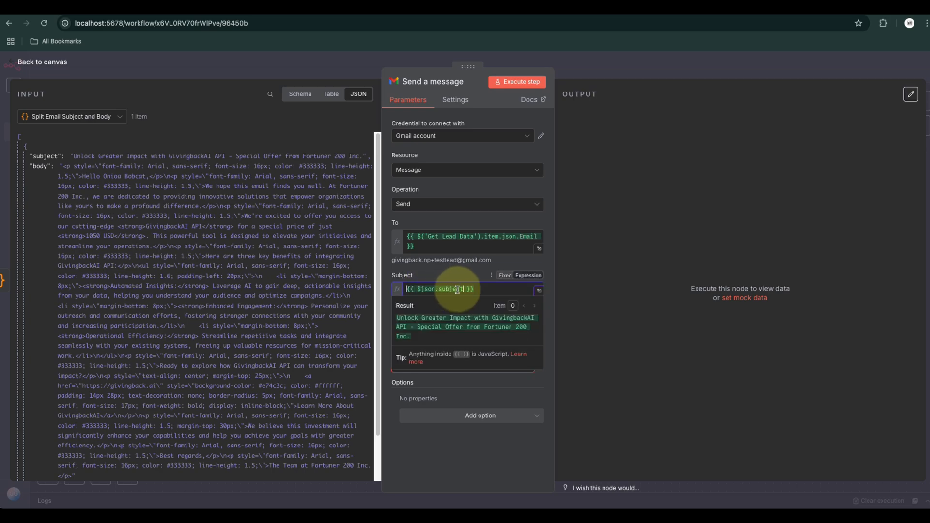
left_click(449, 464)
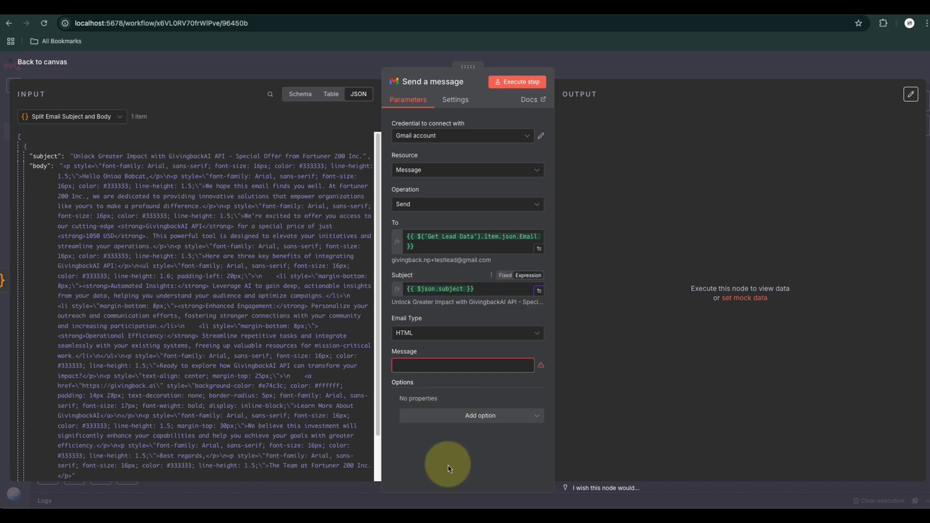
Map the Message field to the body value from Split Email Subject and Body and return to the canvas
left_click(414, 359)
left_click_drag(40, 168, 431, 367)
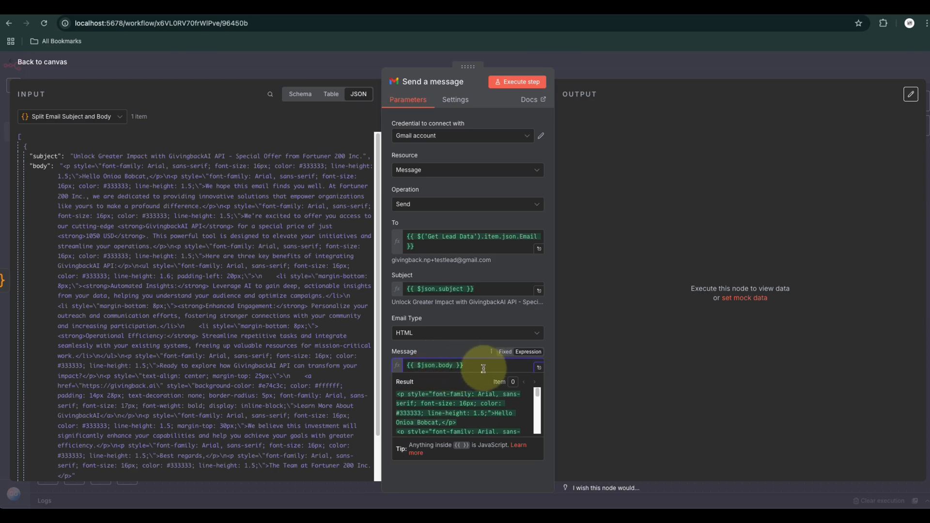
left_click(42, 61)
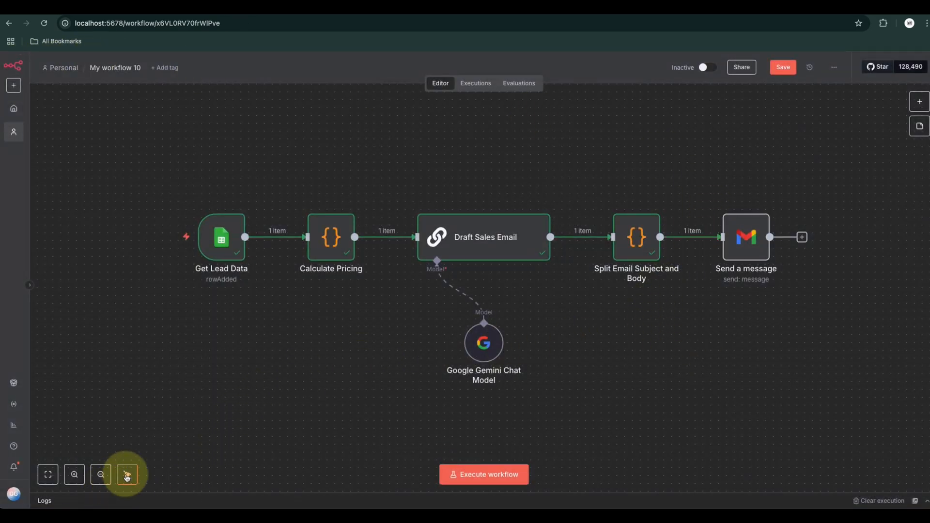
Execute the whole workflow from Get Lead Data through Send a message, then clear the node selection
left_click_drag(144, 164, 734, 434)
left_click(475, 475)
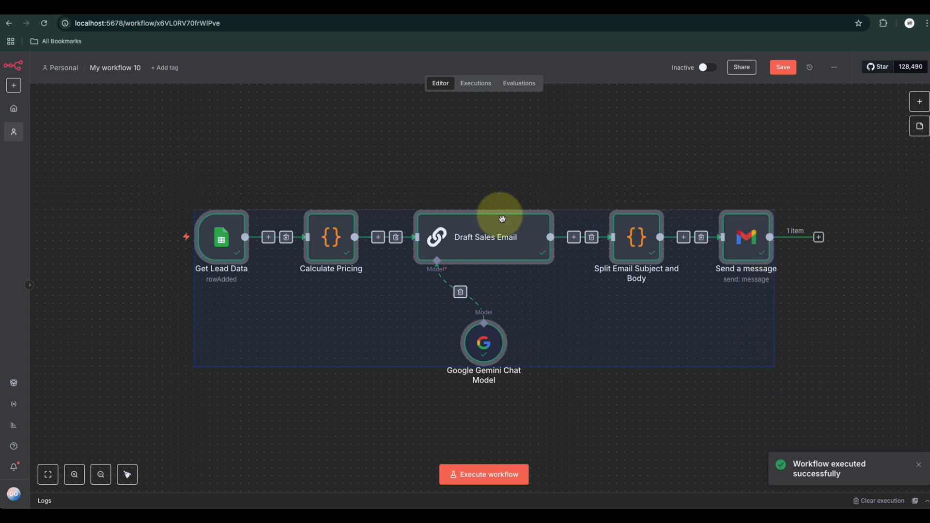
left_click(415, 144)
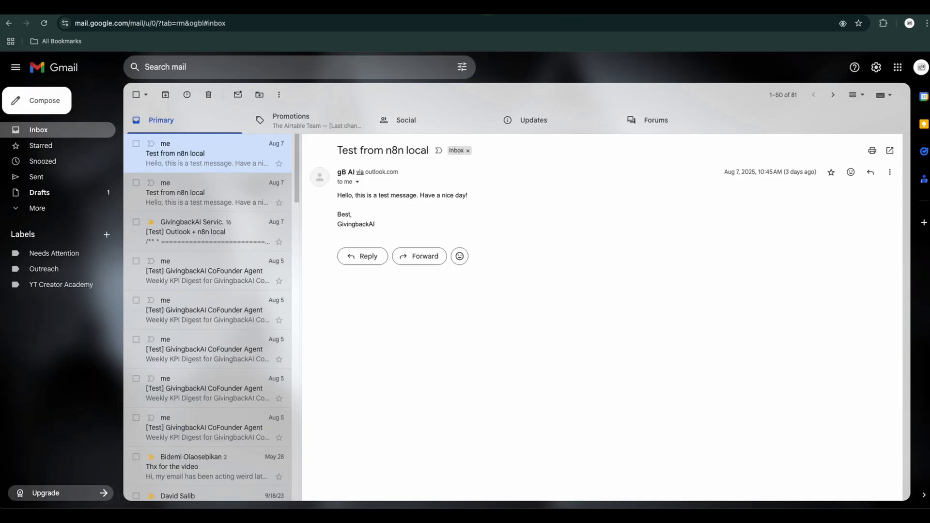
Switch to Gmail, refresh the inbox, open the newest message and check its greeting, introduction and company name
left_click(44, 22)
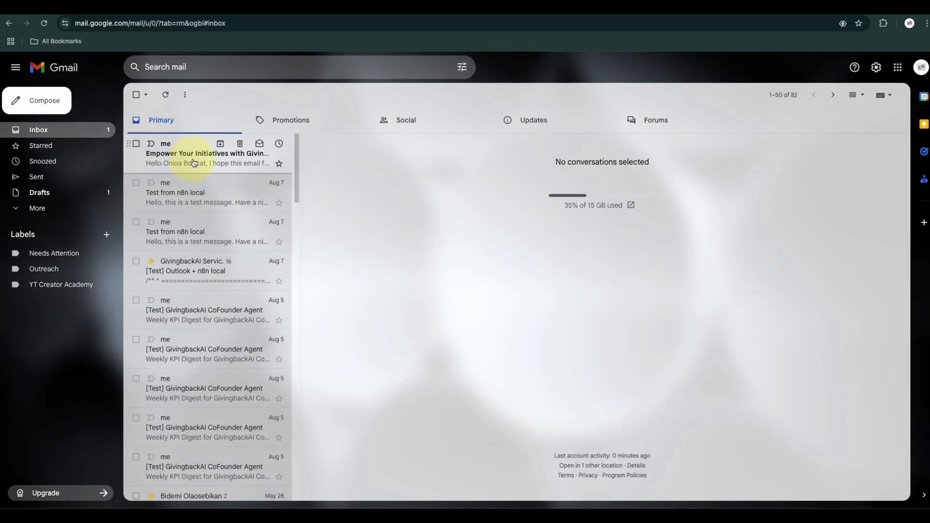
left_click(191, 160)
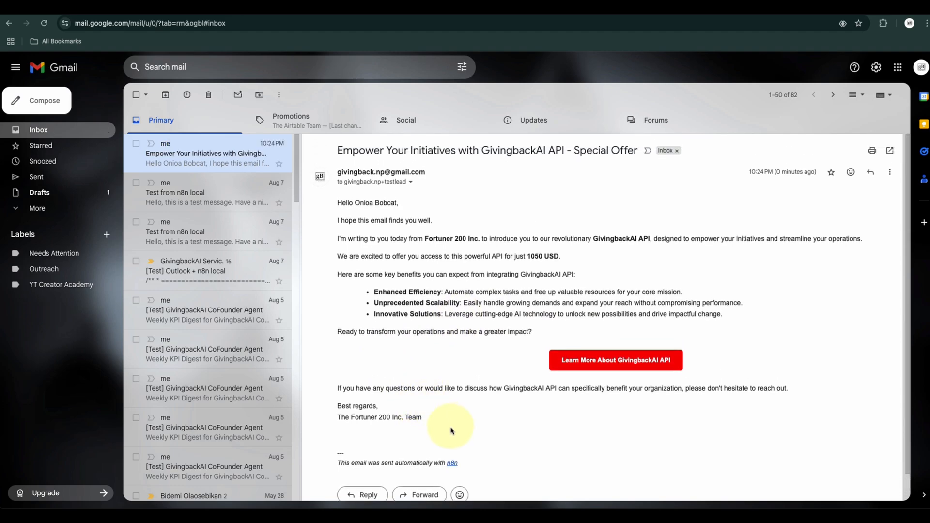
left_click(338, 210)
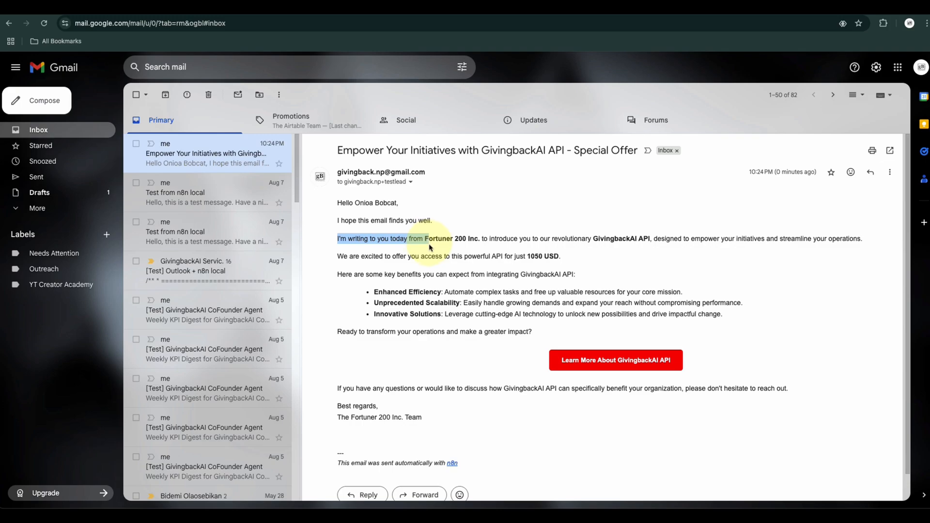
mouse_move(459, 248)
left_mouse_down()
mouse_move(558, 253)
mouse_move(484, 254)
mouse_move(478, 246)
mouse_move(447, 257)
left_mouse_up()
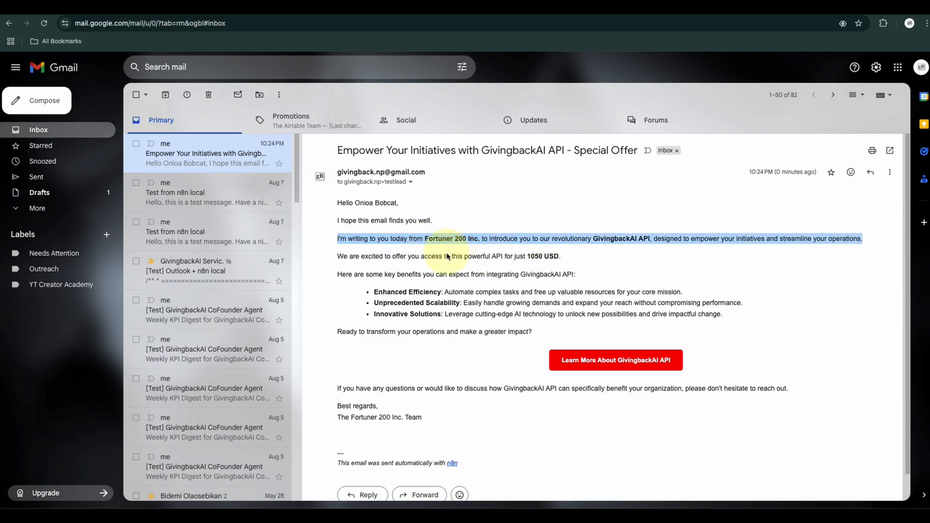
left_click(447, 256)
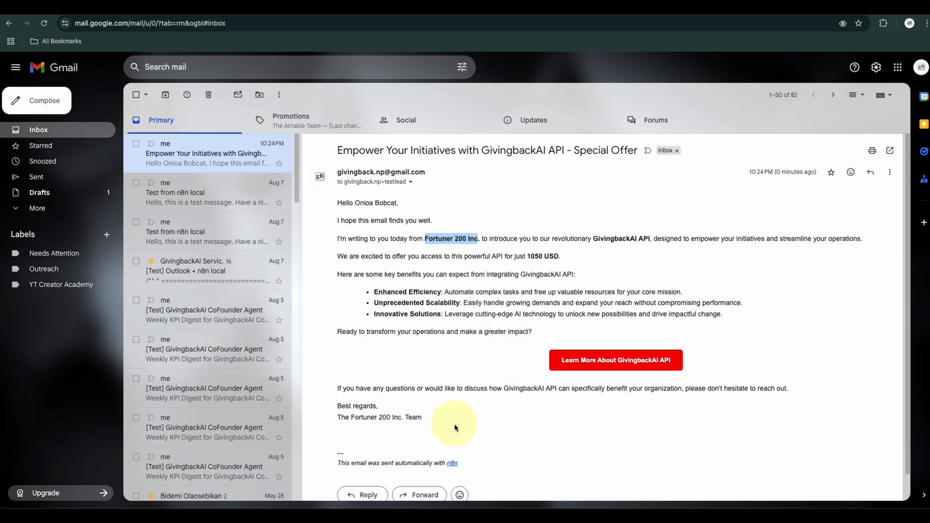
Check the sales email's team sign-off, call-to-action button and remaining body text
left_click_drag(426, 421, 310, 424)
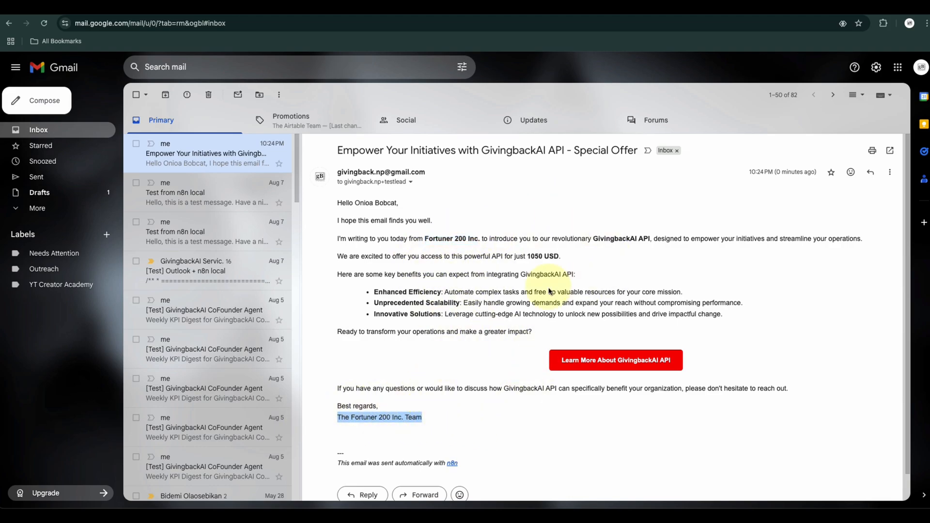
left_click(543, 370)
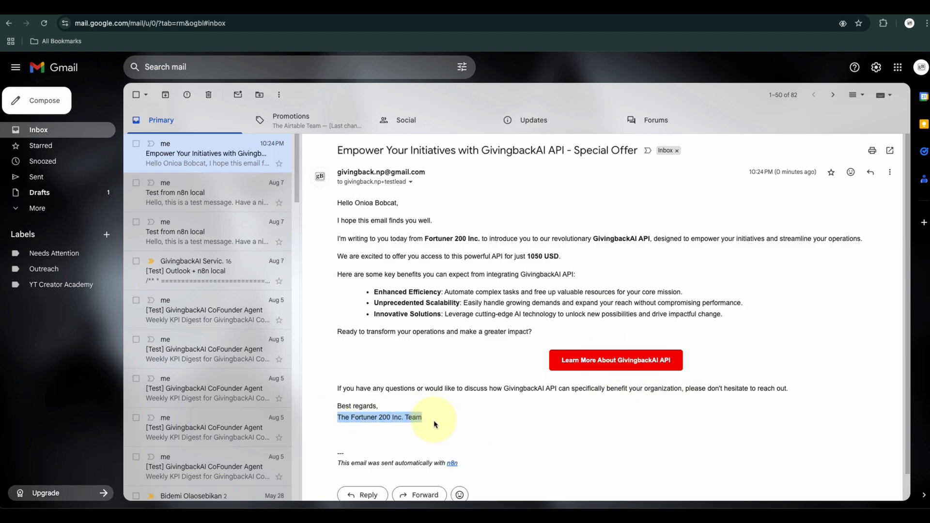
left_click(401, 418)
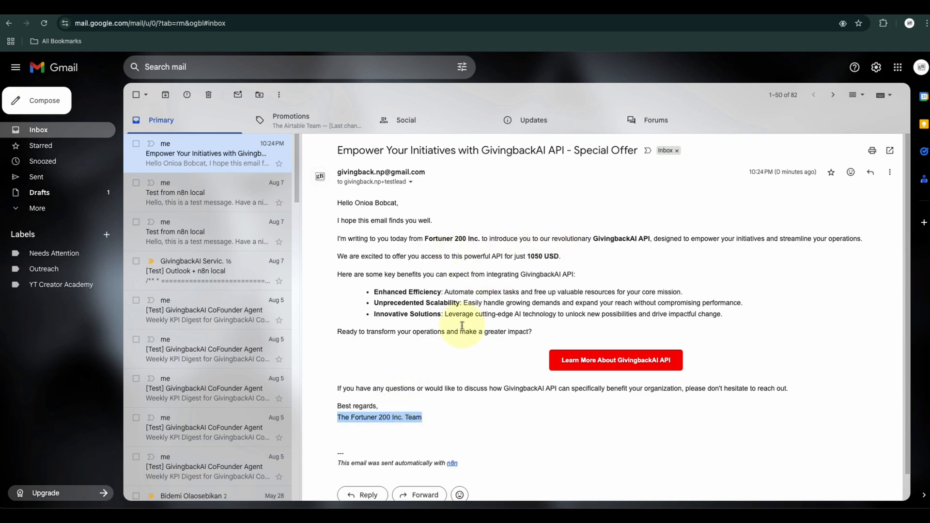
scroll(435, 431, "down", 1)
scroll(398, 395, "up", 1)
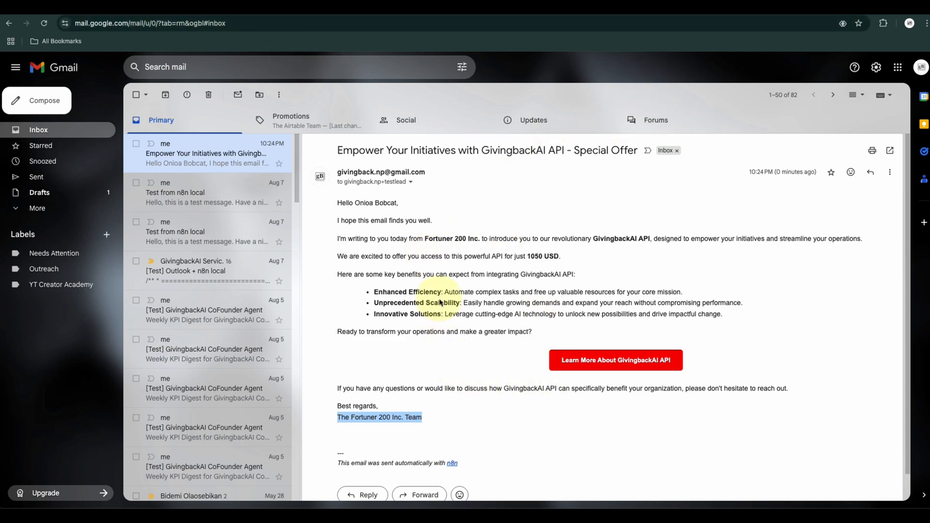
Check the sales email's company name, product description, key benefits list and closing question
left_click_drag(425, 238, 464, 237)
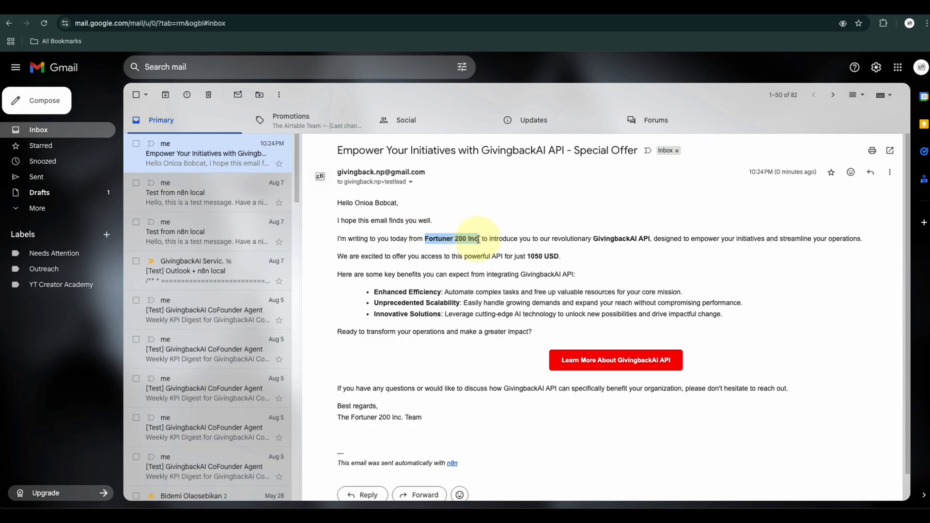
left_click(587, 257)
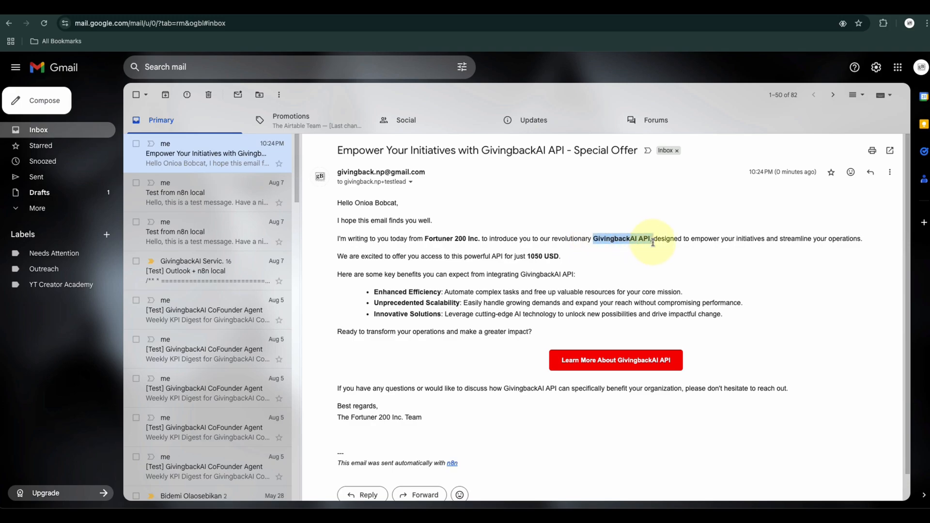
left_click_drag(634, 248, 640, 250)
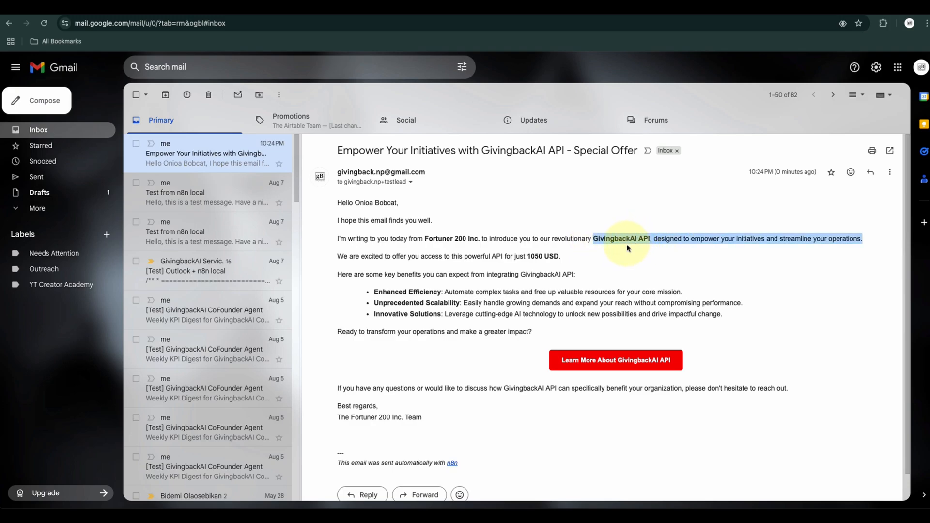
left_click(626, 253)
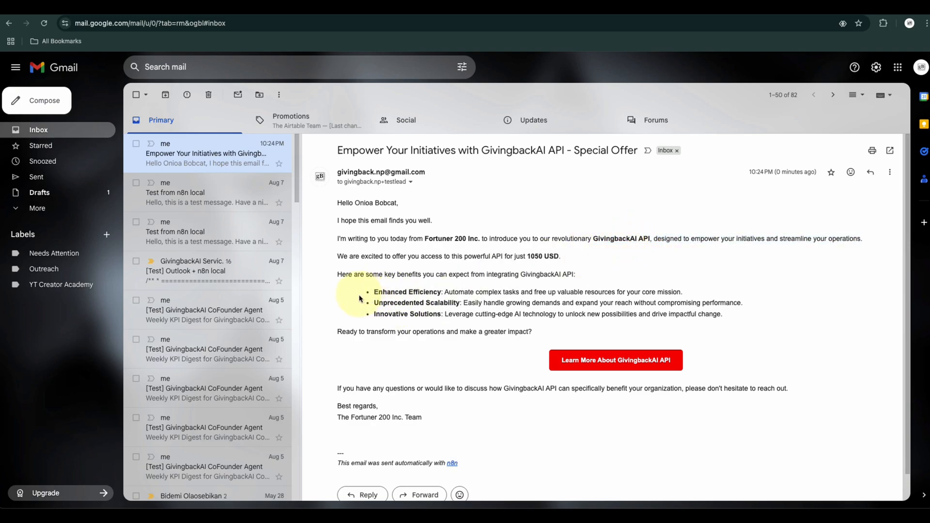
left_click_drag(363, 294, 464, 317)
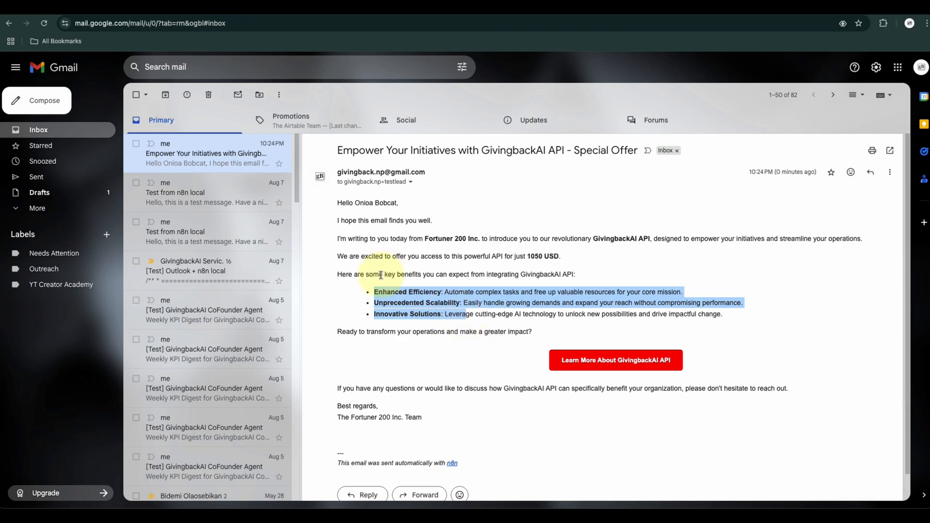
left_click_drag(382, 275, 497, 287)
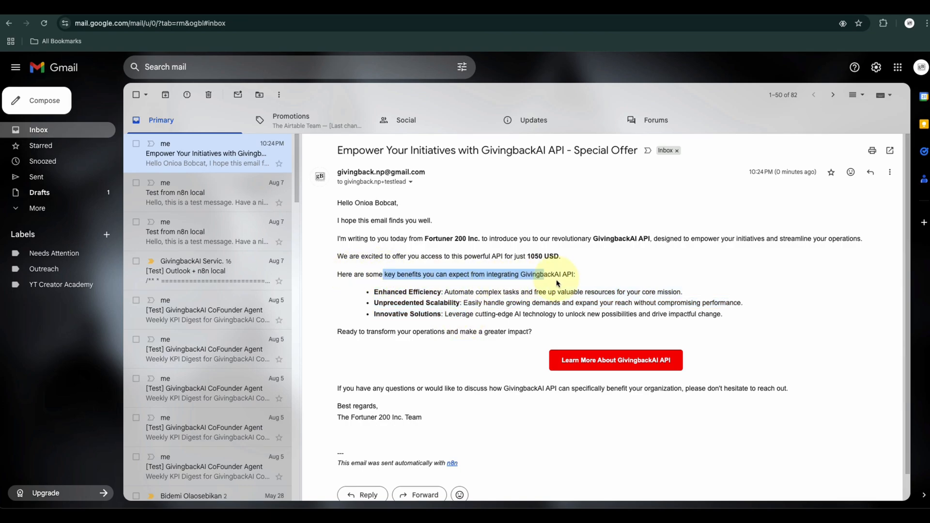
left_click(509, 332)
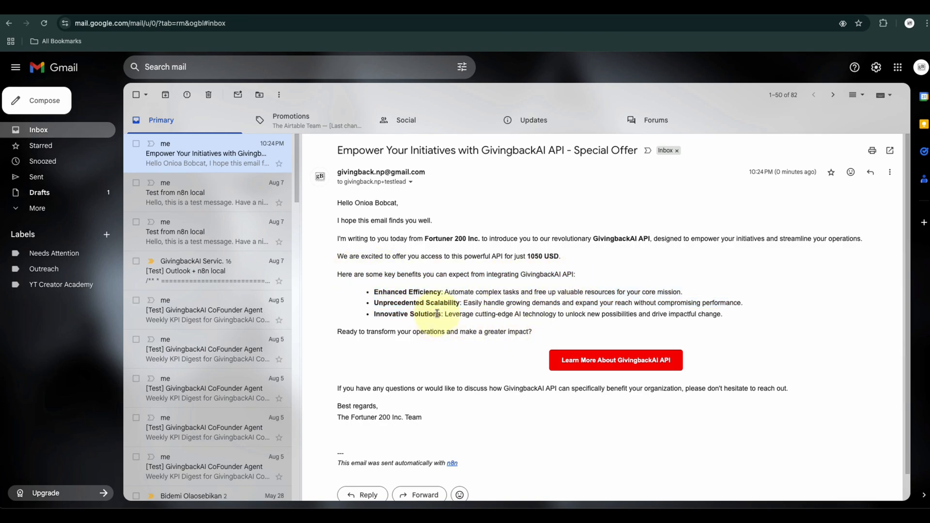
left_click_drag(438, 314, 538, 326)
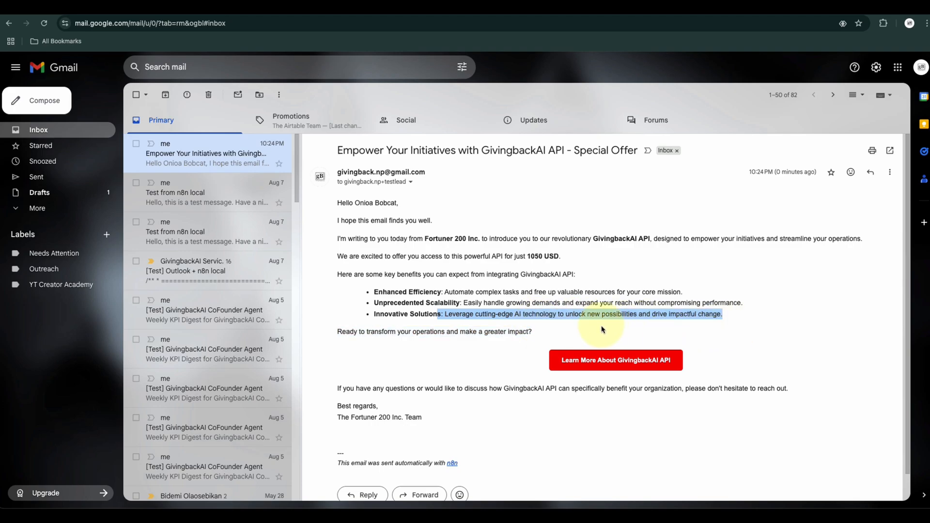
left_click(526, 328)
left_click_drag(550, 337, 325, 273)
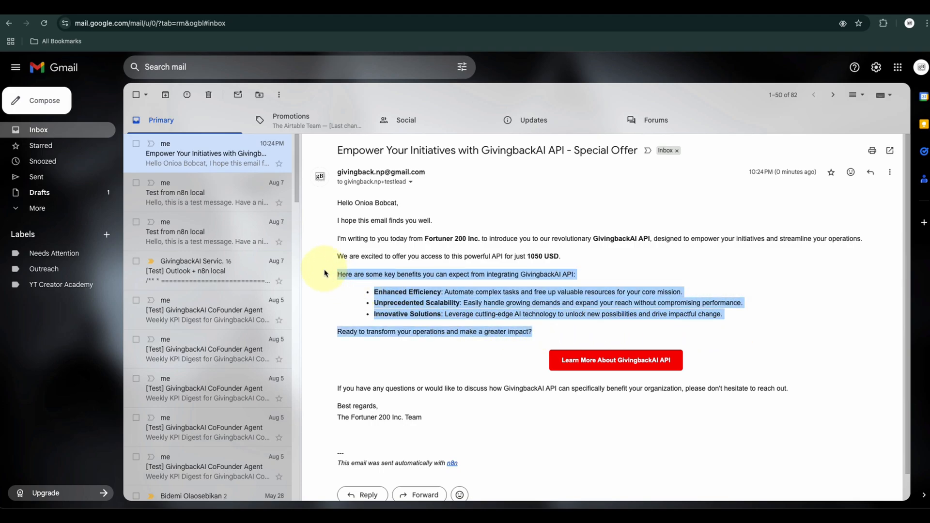
left_click(613, 236)
Switch to the GBCA - Sales Lead (Responses) spreadsheet, reload it and check the lead's Lead Status cell
left_click(231, 17)
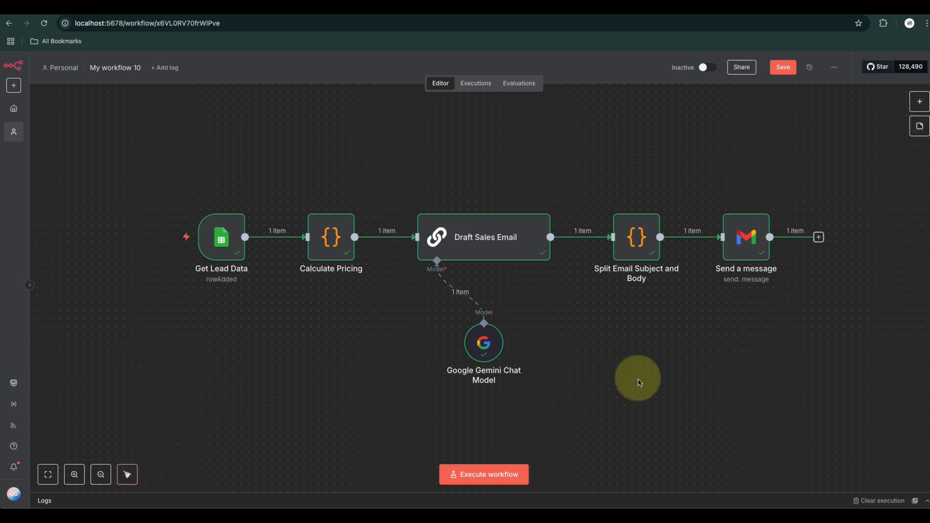
left_click(432, 4)
left_click(463, 317)
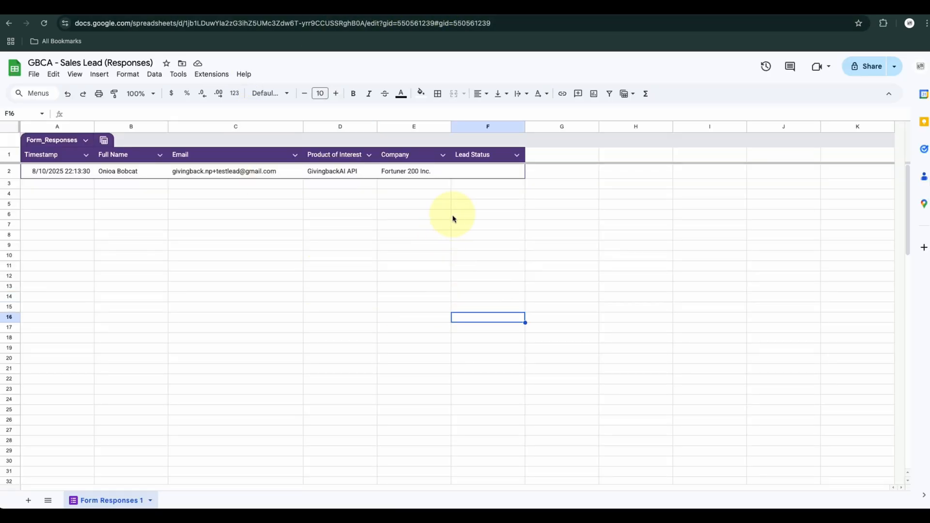
left_click(456, 215)
left_click(44, 22)
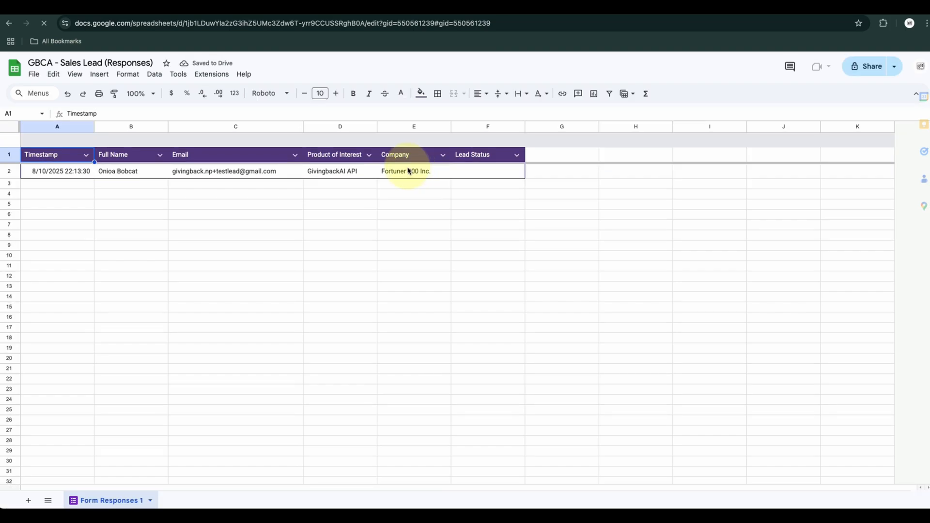
left_click(502, 173)
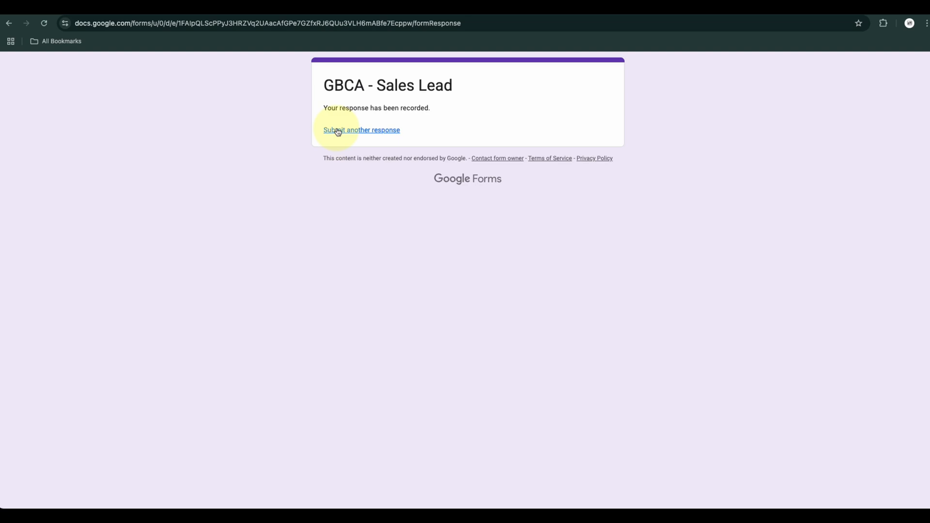
Open a blank GBCA - Sales Lead form to review its questions, and return to the responses spreadsheet
left_click(337, 131)
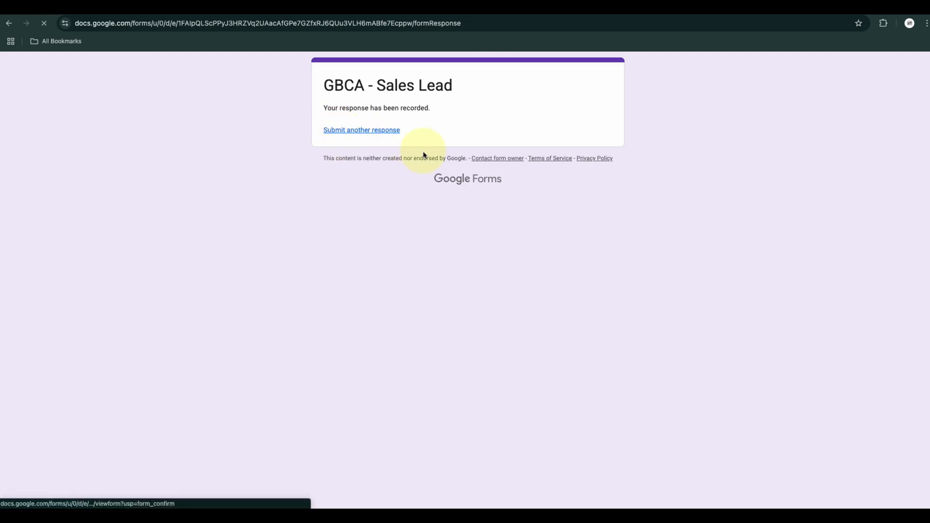
scroll(455, 363, "up", 1)
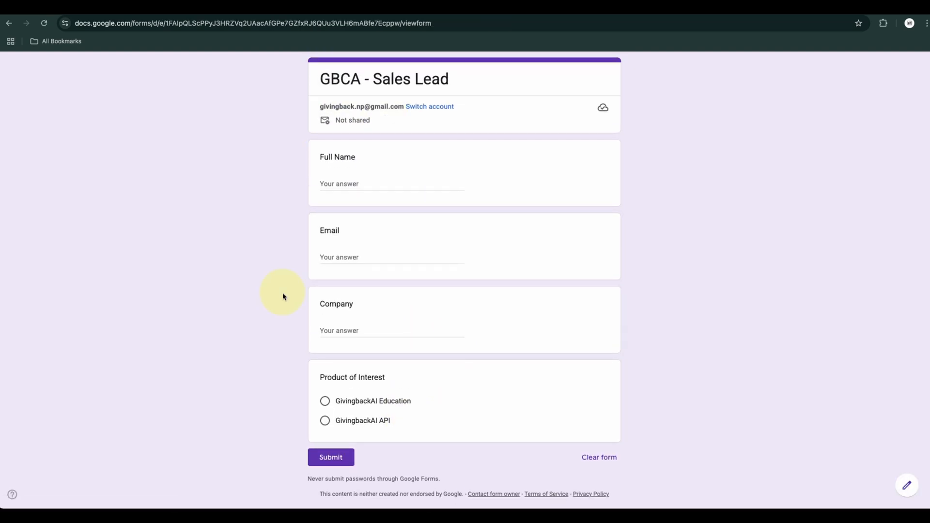
left_click(480, 10)
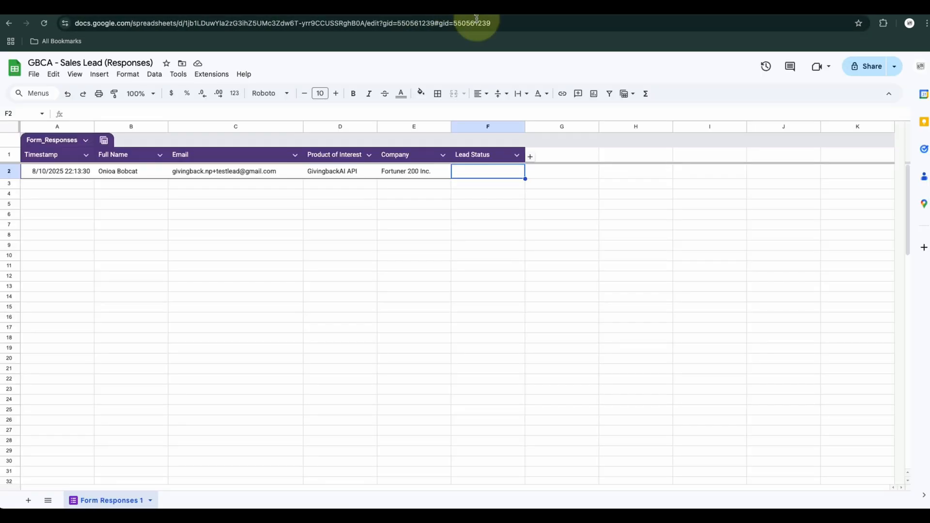
left_click(488, 246)
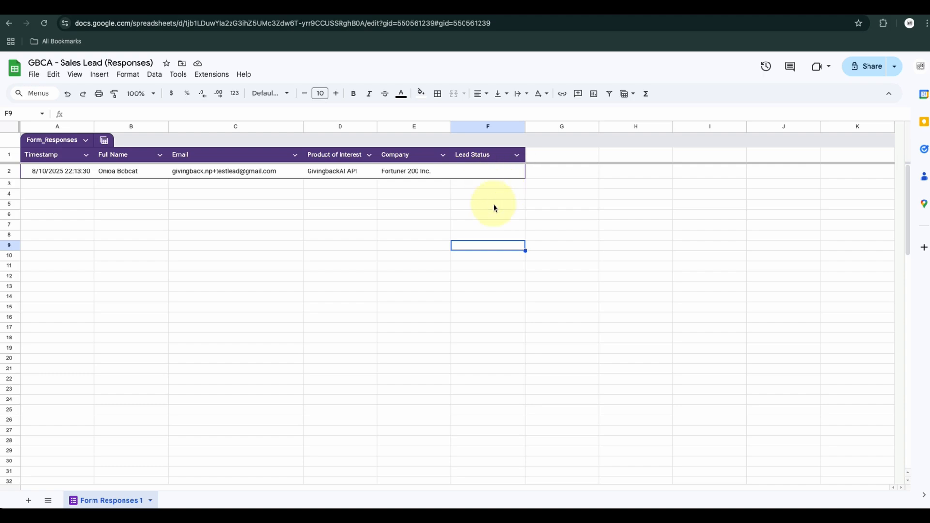
left_click(463, 277)
left_click(318, 296)
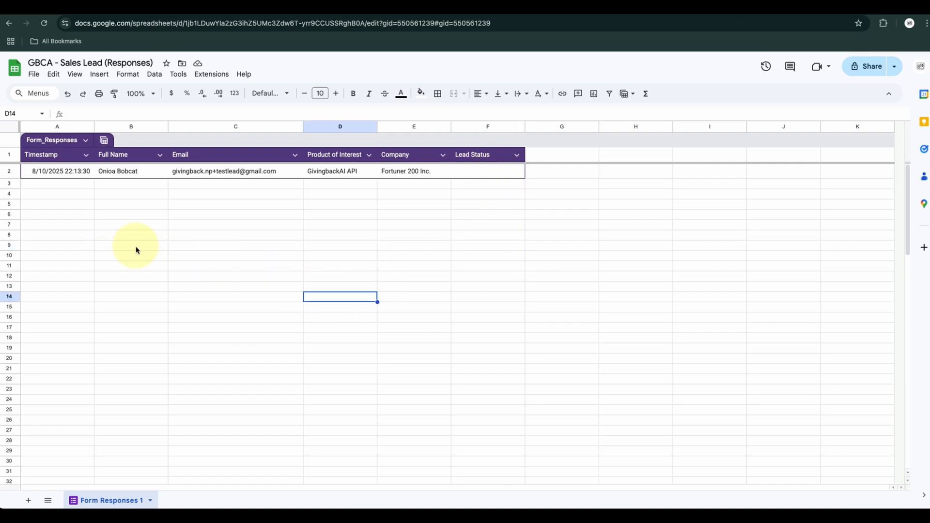
left_click(414, 225)
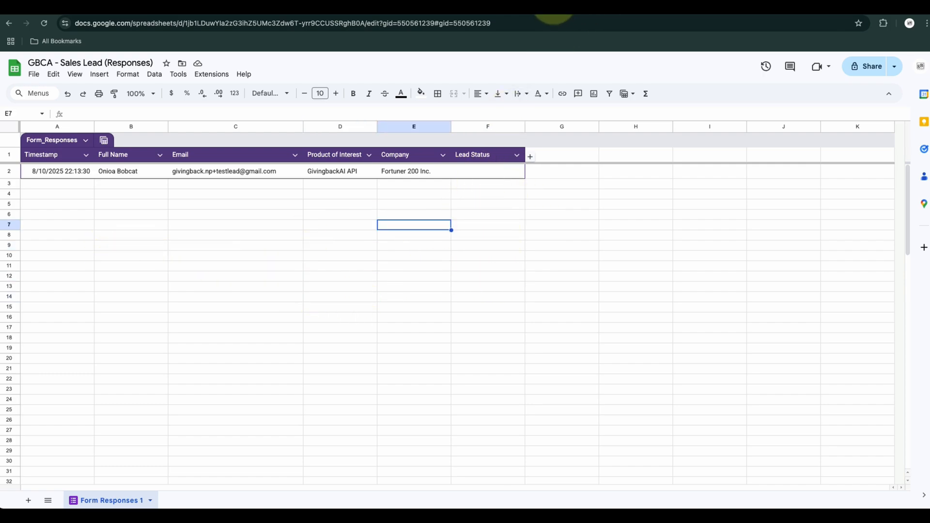
Switch back to the n8n workflow and add a Google Sheets Update row in sheet node after Send a message
left_click(548, 2)
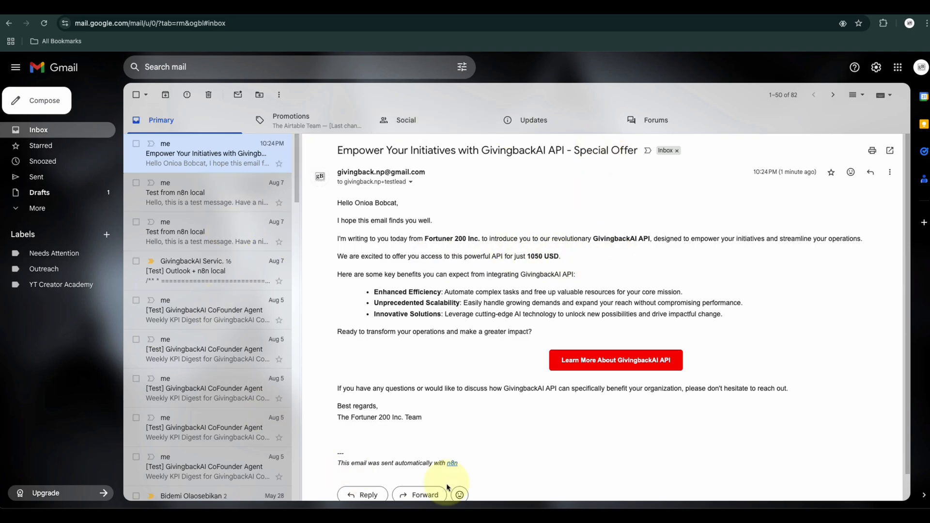
left_click(214, 7)
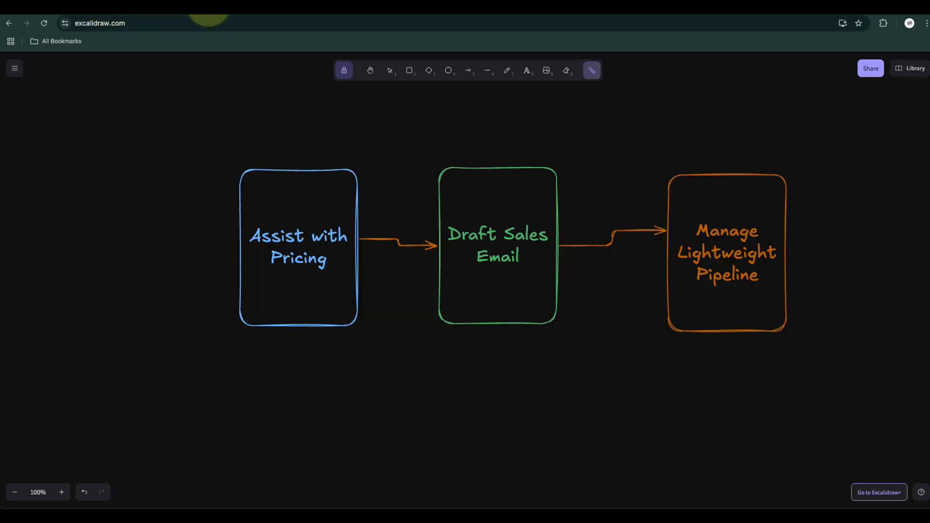
left_click(209, 6)
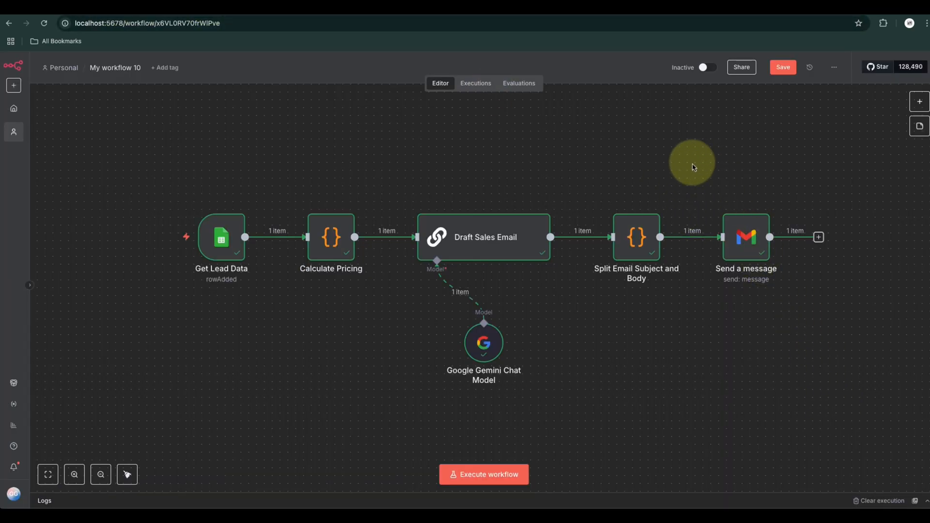
left_click_drag(693, 167, 856, 320)
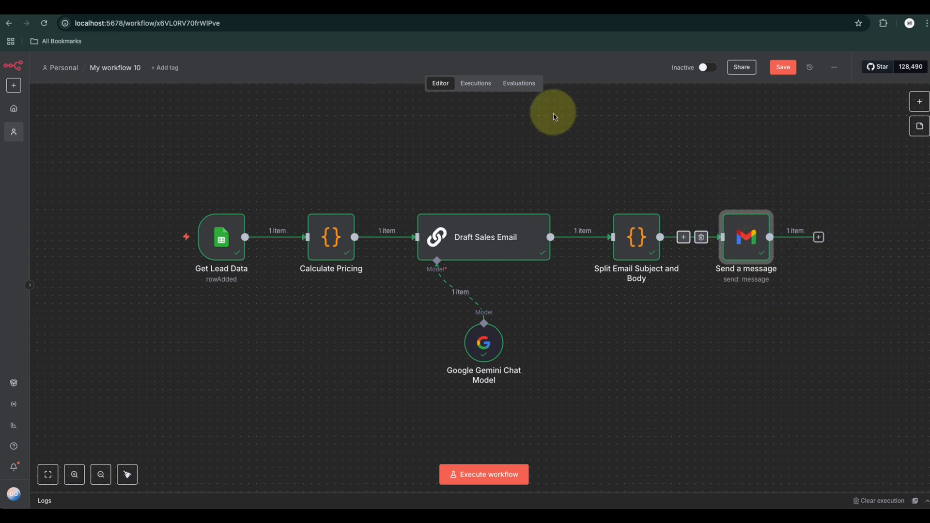
left_click(717, 427)
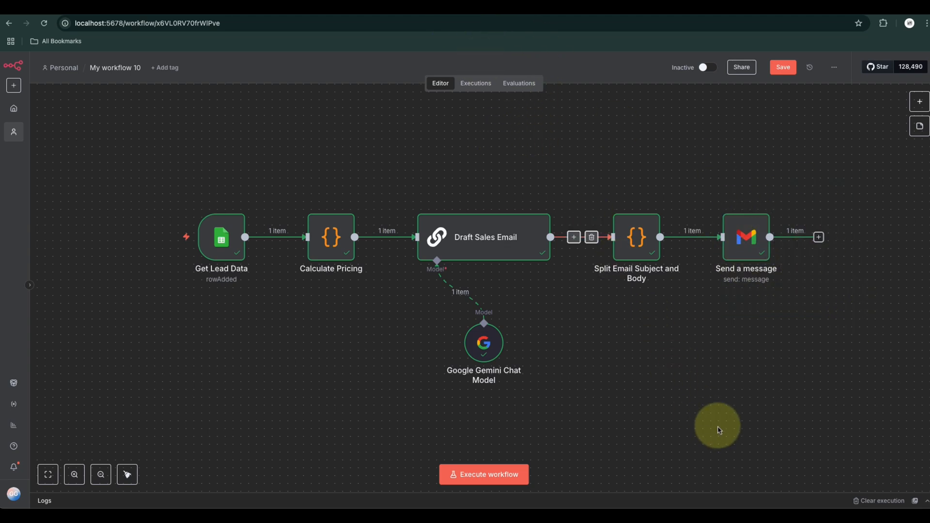
left_click(819, 238)
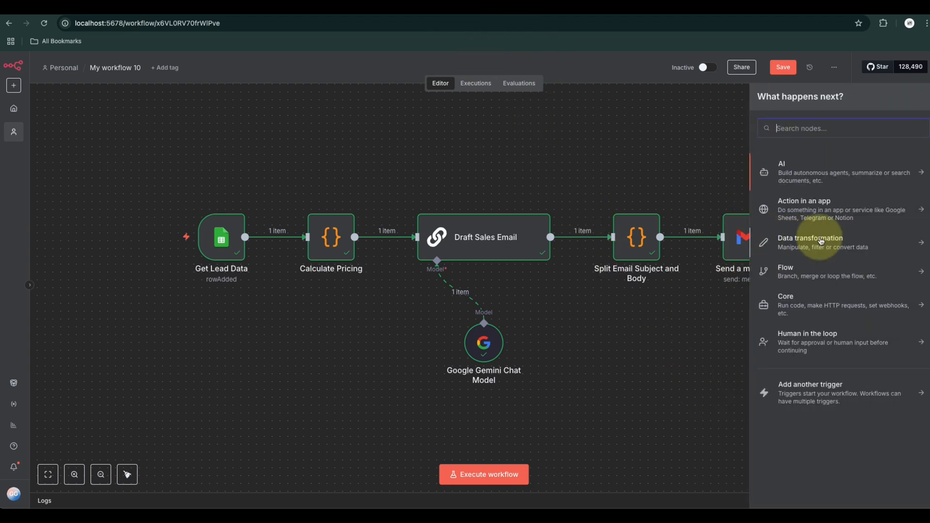
type("sheet")
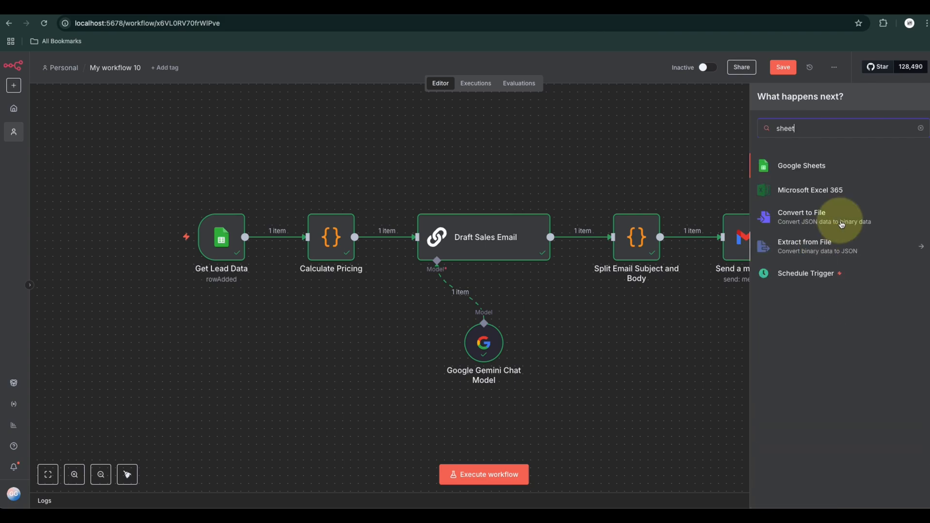
left_click(816, 164)
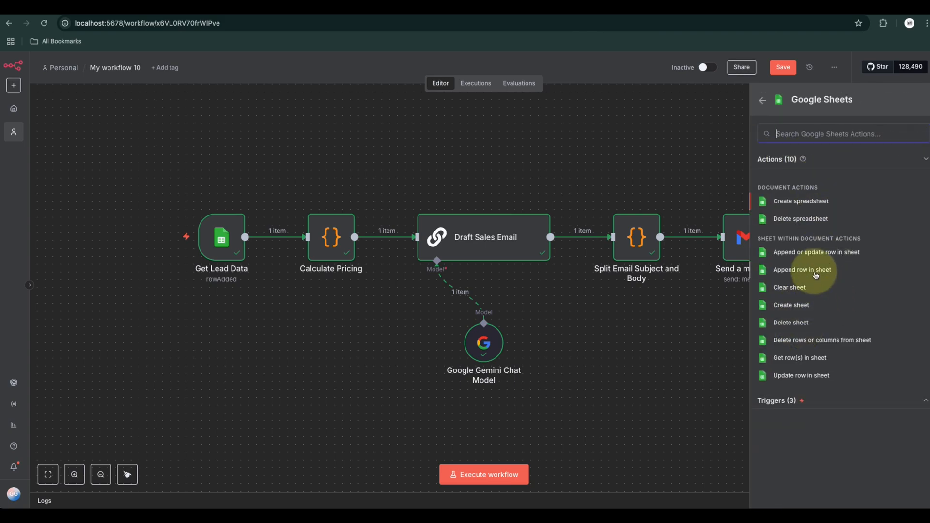
left_click(807, 378)
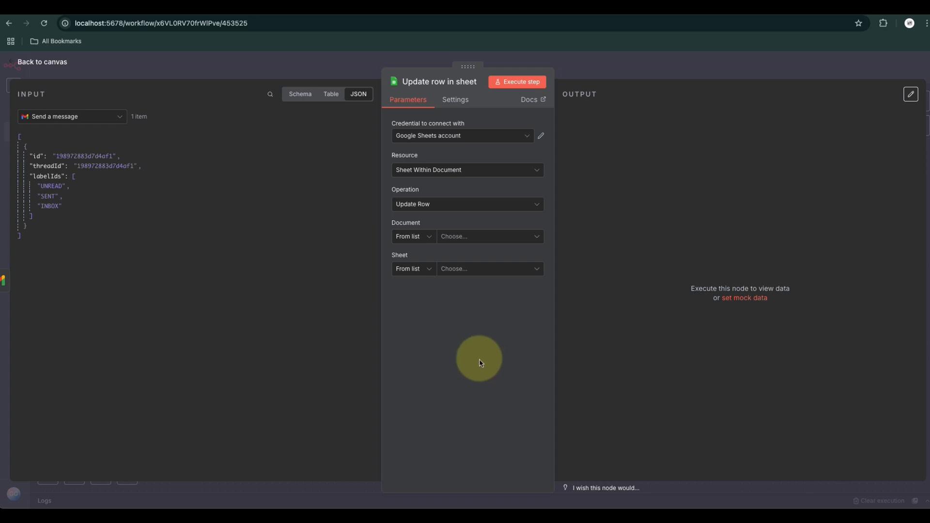
Select the existing Google Sheets account credential and the Sheet Within Document resource for the update node
left_click(456, 137)
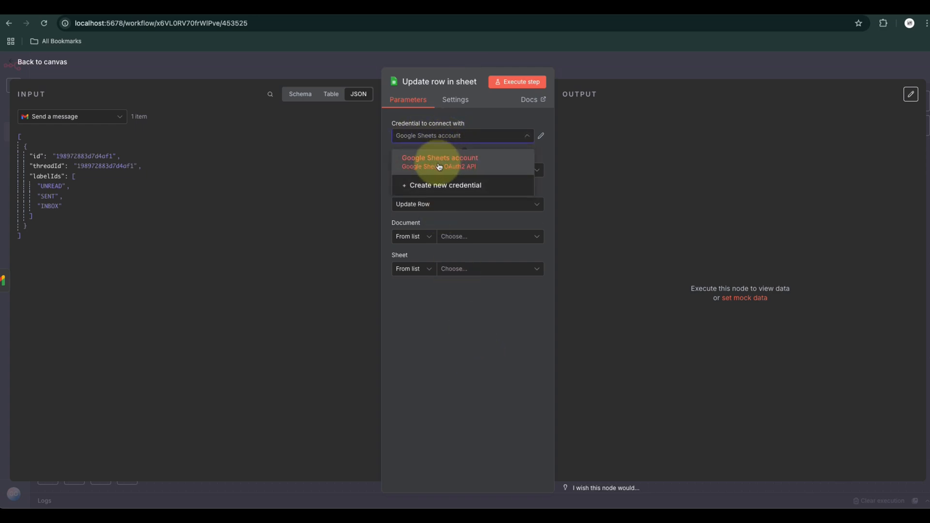
left_click(445, 160)
left_click(434, 175)
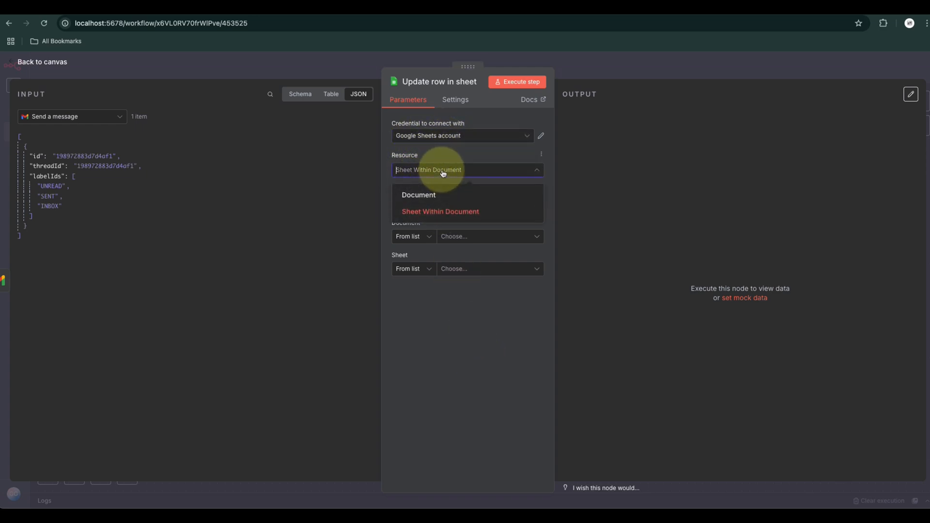
left_click(478, 212)
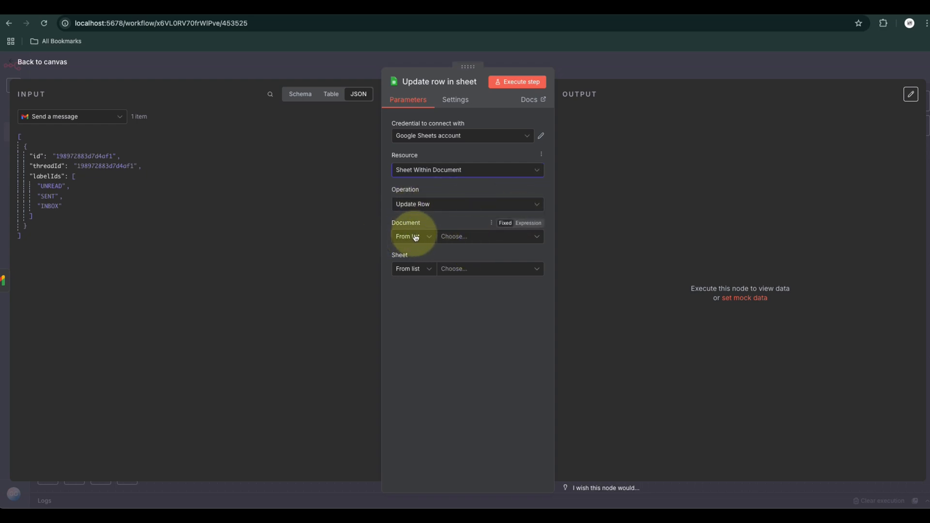
Set the node's document to GBCA - Sales Lead (Responses) and its sheet to Form Responses 1
left_click(462, 238)
type("gbca")
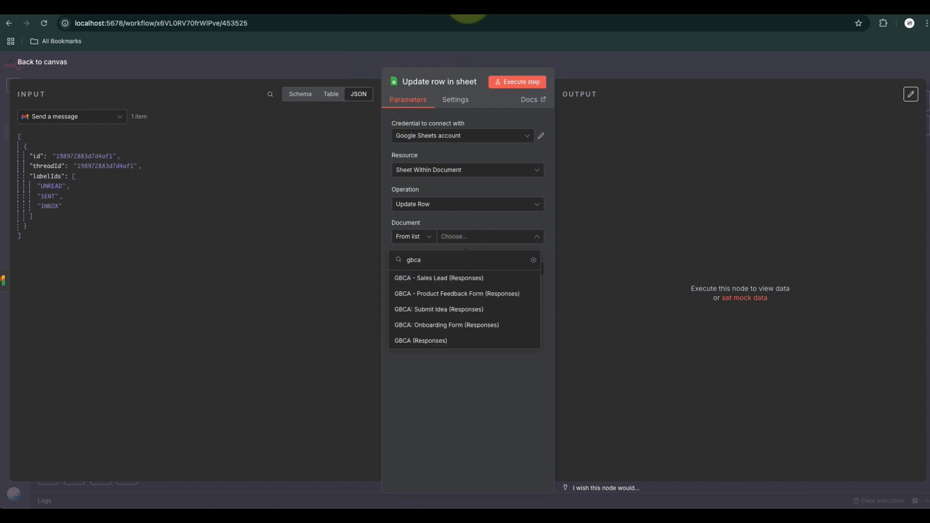
left_click(441, 278)
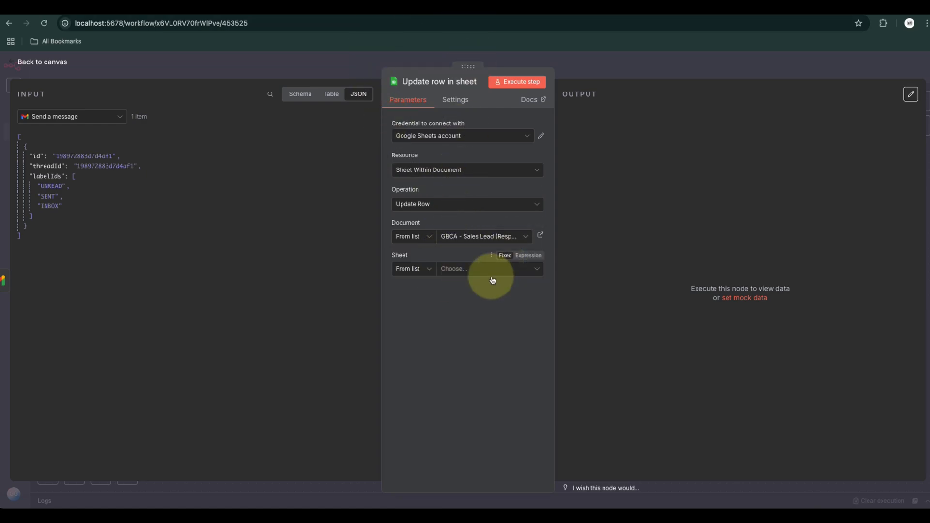
left_click(473, 266)
left_click(415, 292)
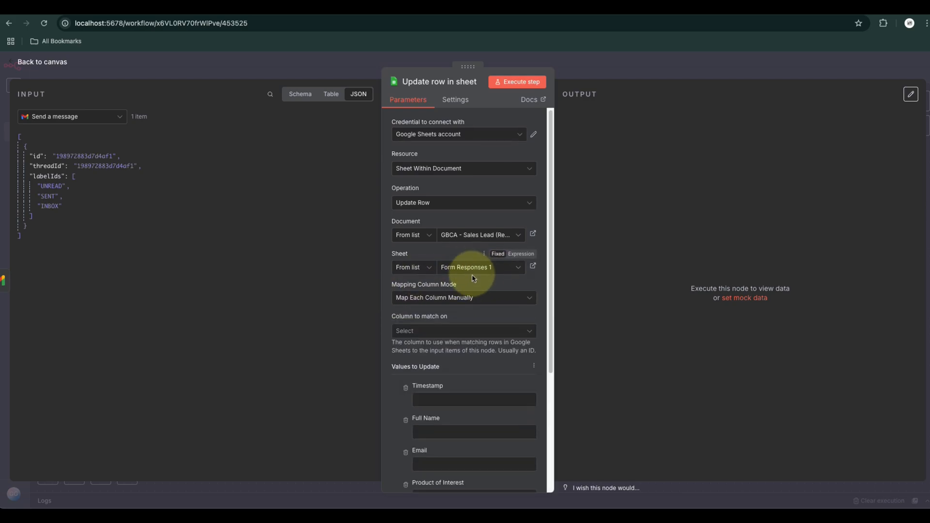
scroll(436, 269, "down", 3)
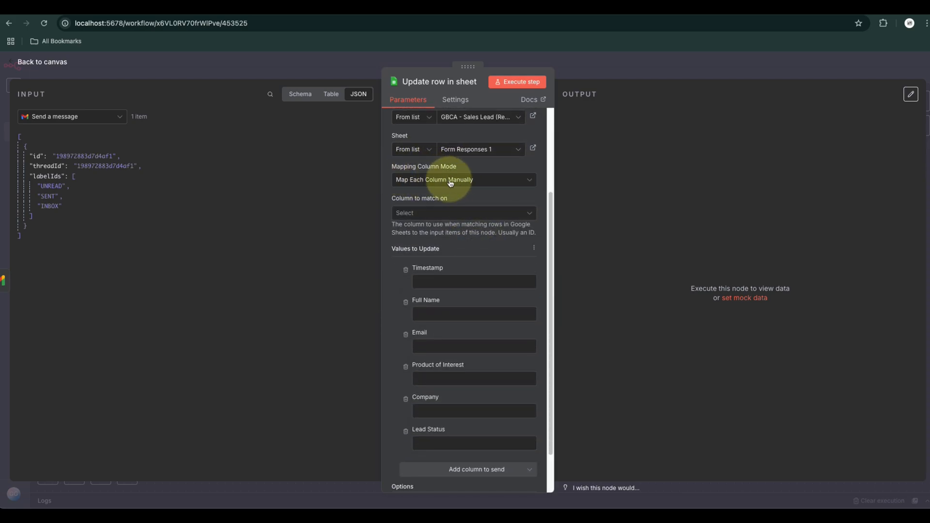
Set the update node's mapping mode to Map Each Column Manually and match rows on the Email column
left_click(435, 180)
left_click(441, 205)
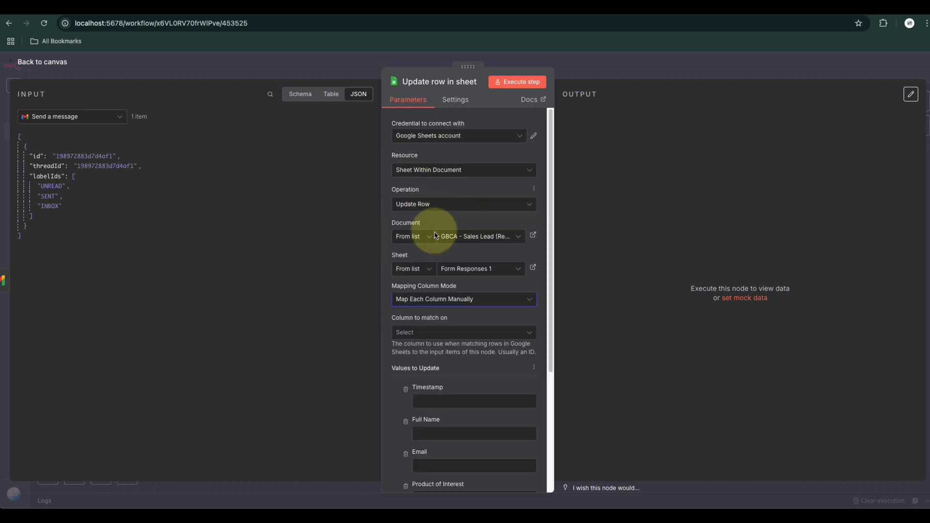
scroll(403, 306, "down", 1)
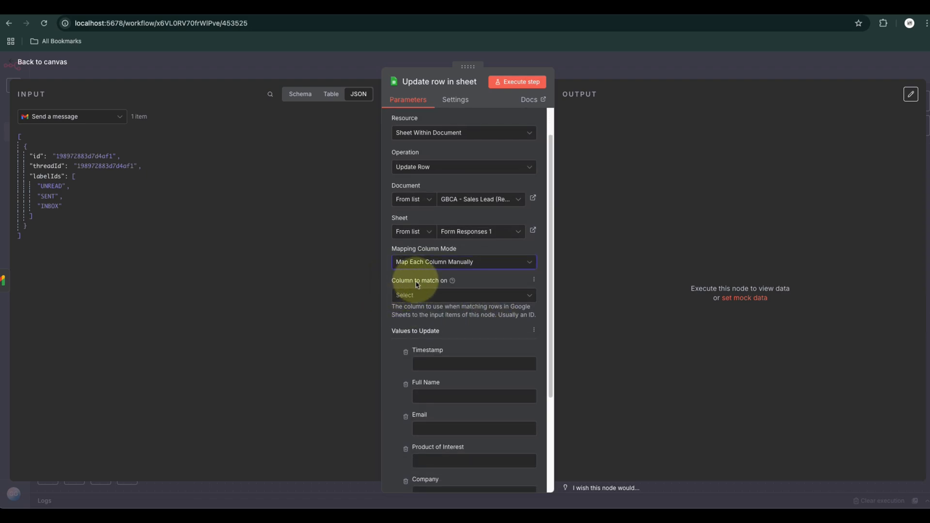
left_click(425, 295)
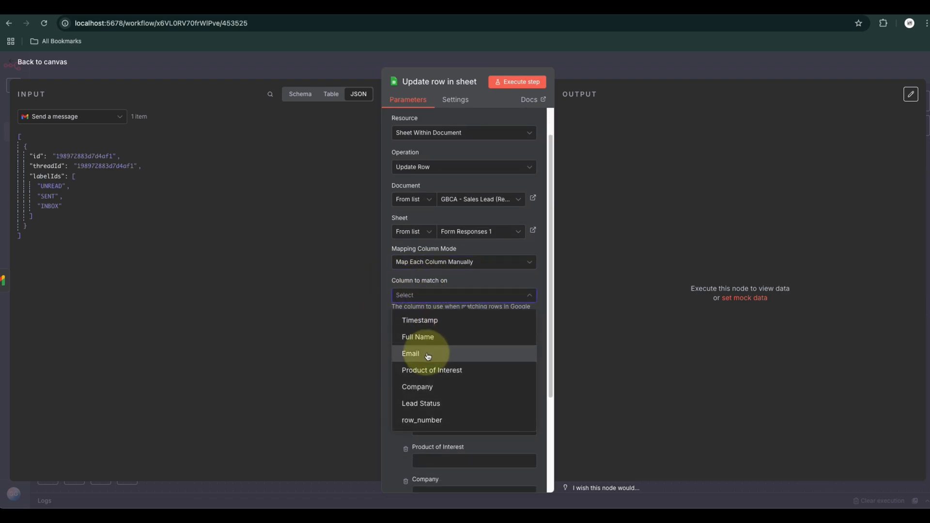
left_click(413, 355)
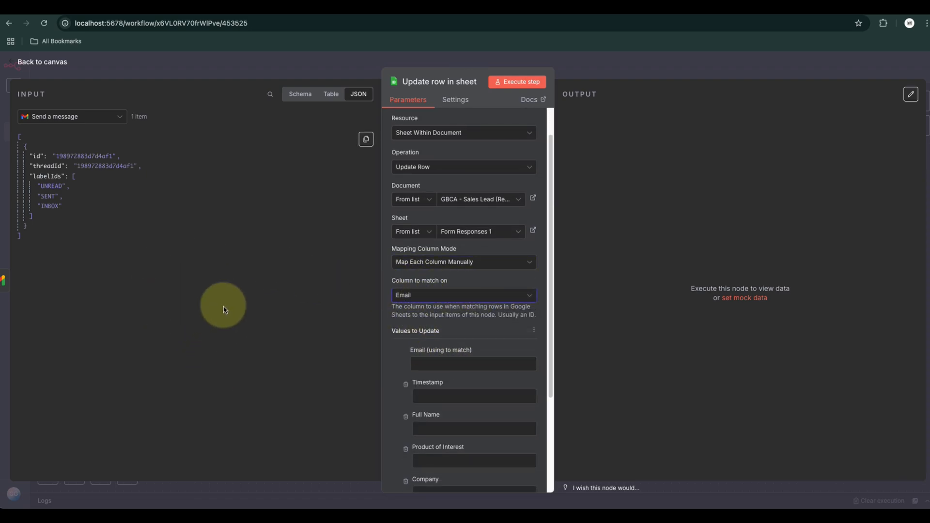
Map the Email (using to match) value to the Email field from the Get Lead Data node's output
scroll(438, 332, "down", 3)
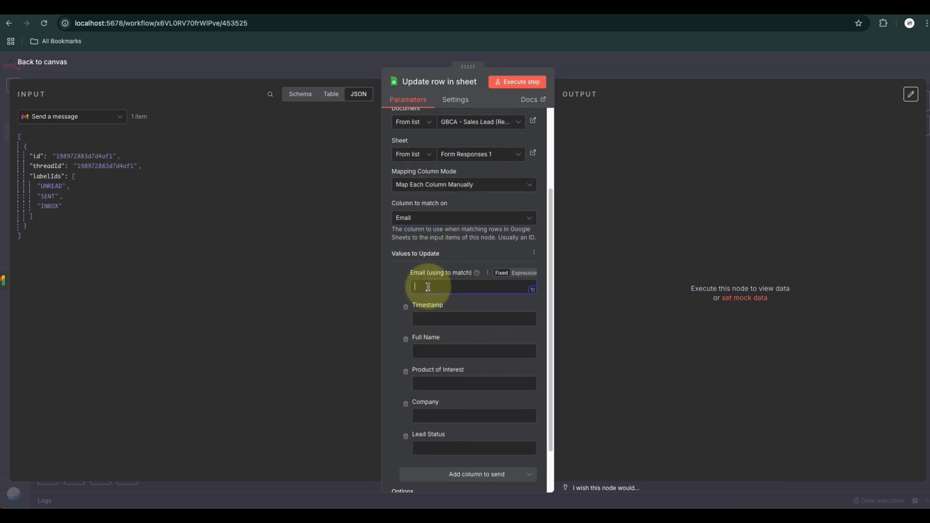
left_click(46, 117)
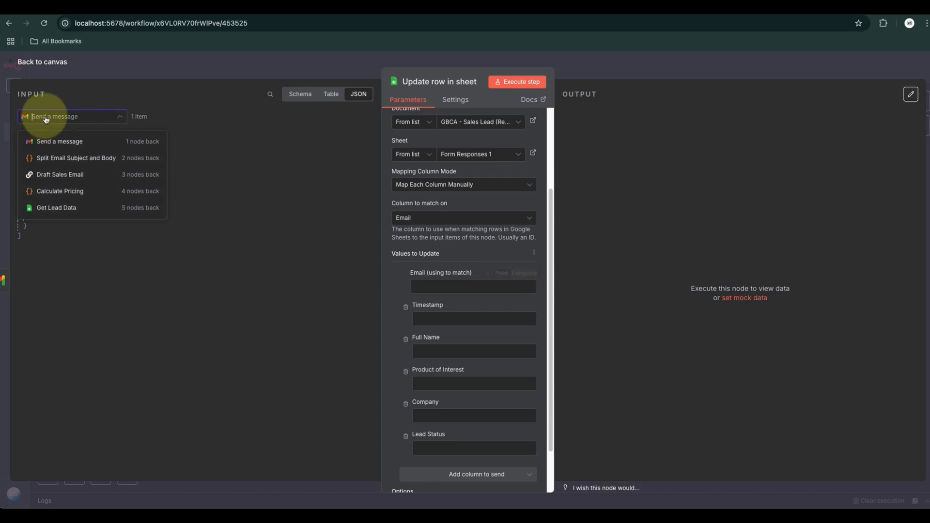
left_click(59, 208)
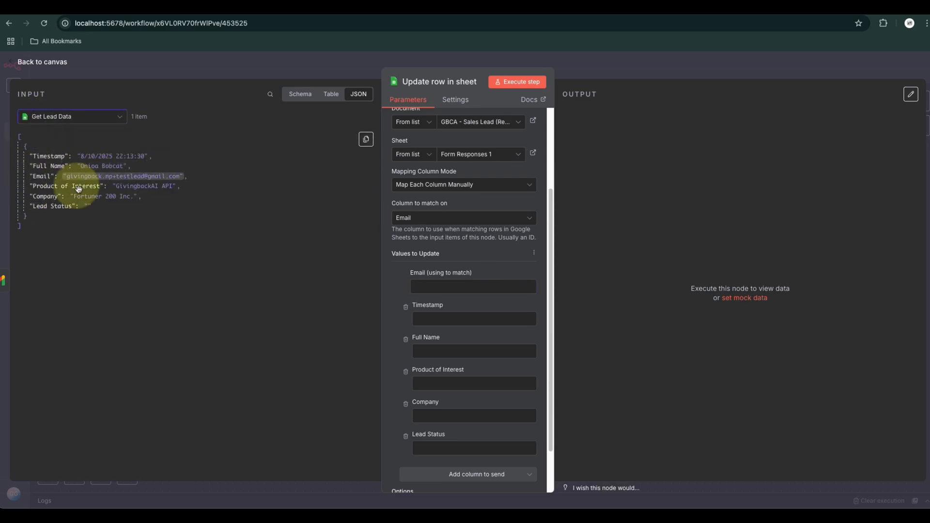
left_click_drag(43, 177, 420, 287)
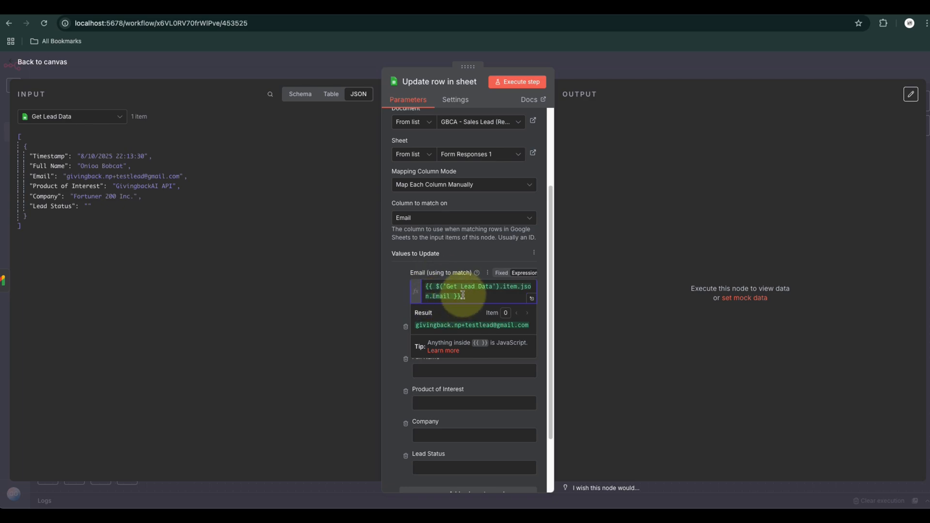
left_click(476, 255)
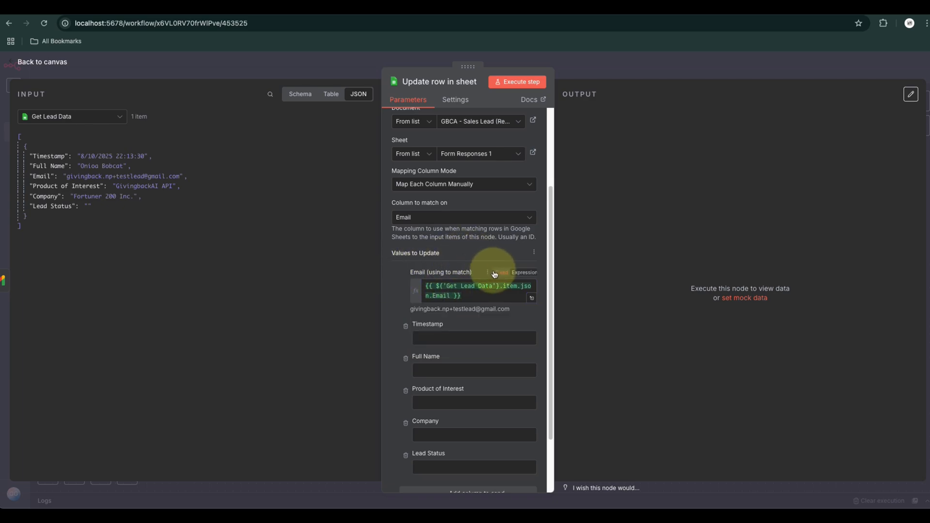
Set the Lead Status value to CONTACTED_VIA_EMAIL and check the responses spreadsheet's Lead Status column
scroll(494, 274, "down", 2)
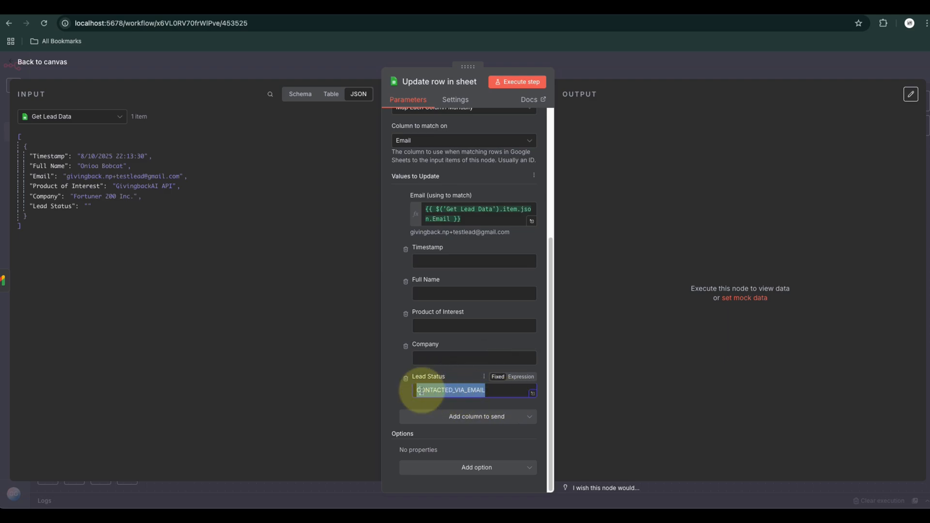
left_click(488, 391)
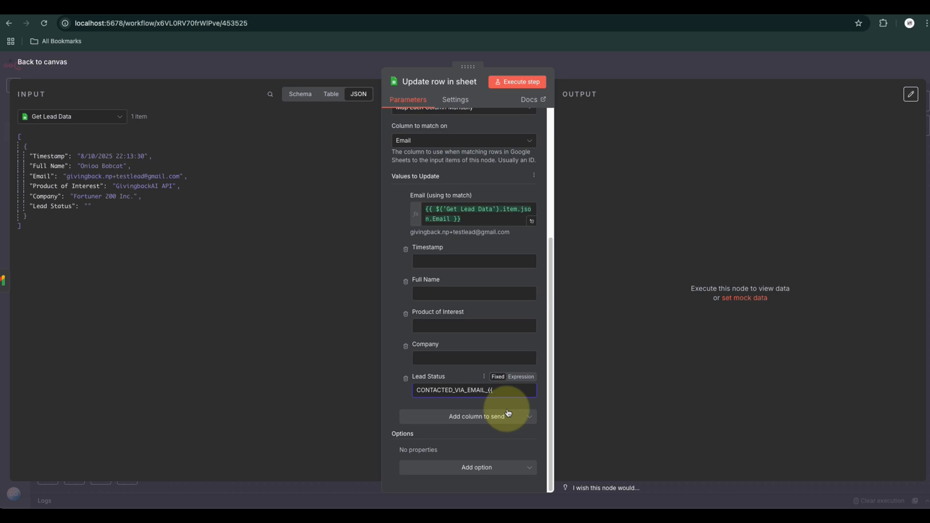
key("BackSpace")
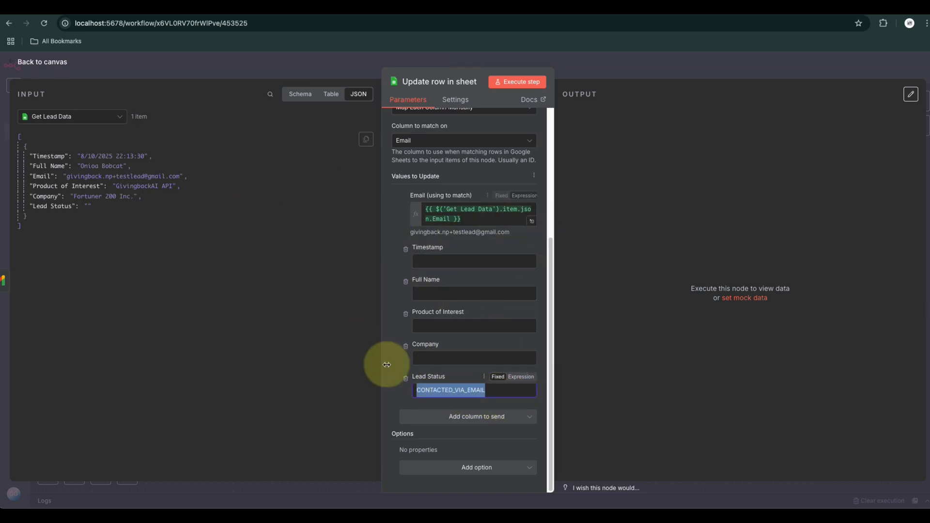
left_click(450, 9)
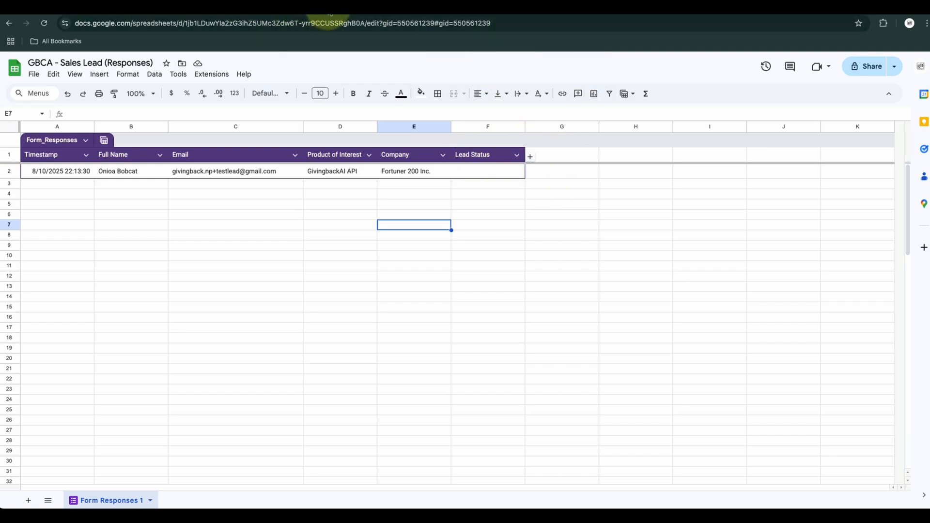
left_click(225, 9)
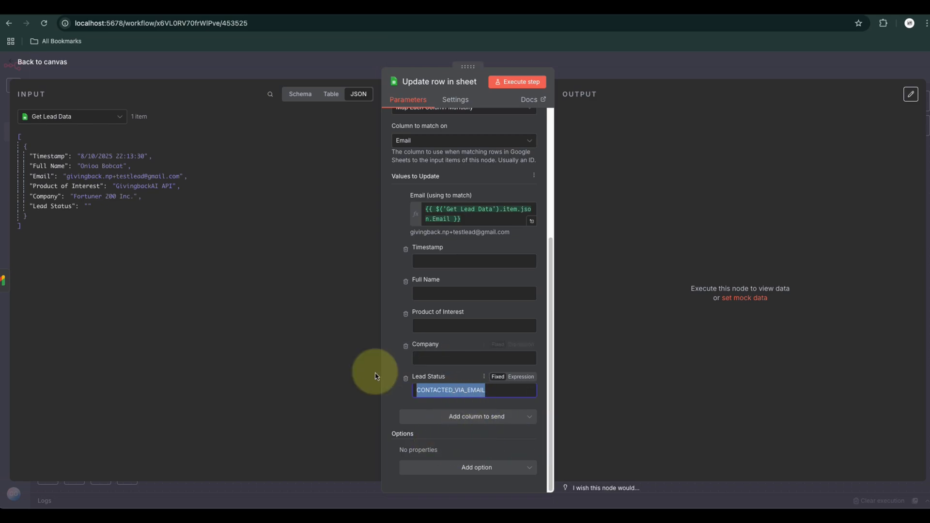
left_click(403, 390)
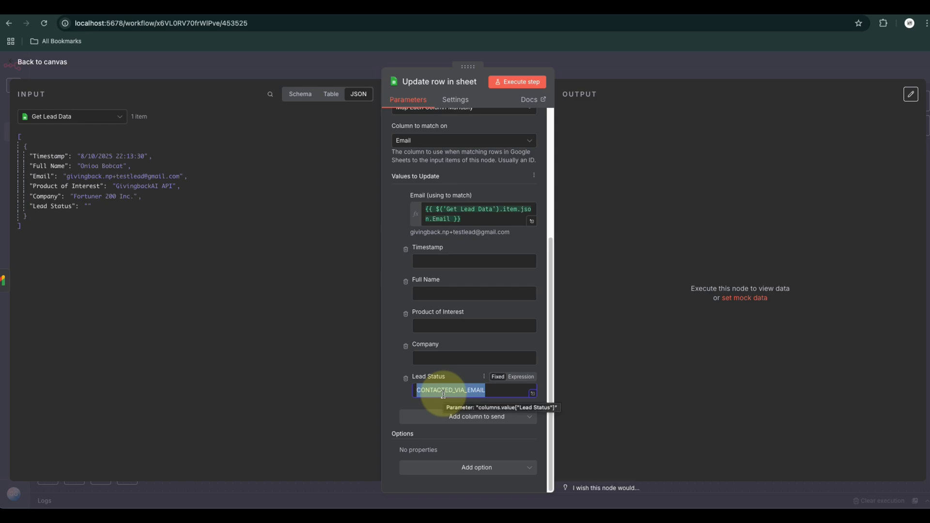
Return to the workflow canvas, then save and execute the whole workflow
left_click(42, 61)
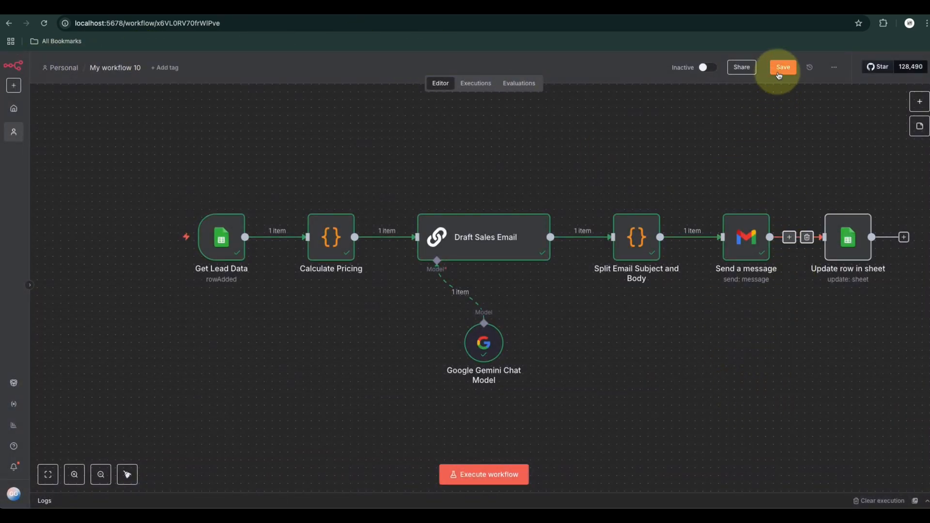
left_click(784, 67)
left_click(488, 475)
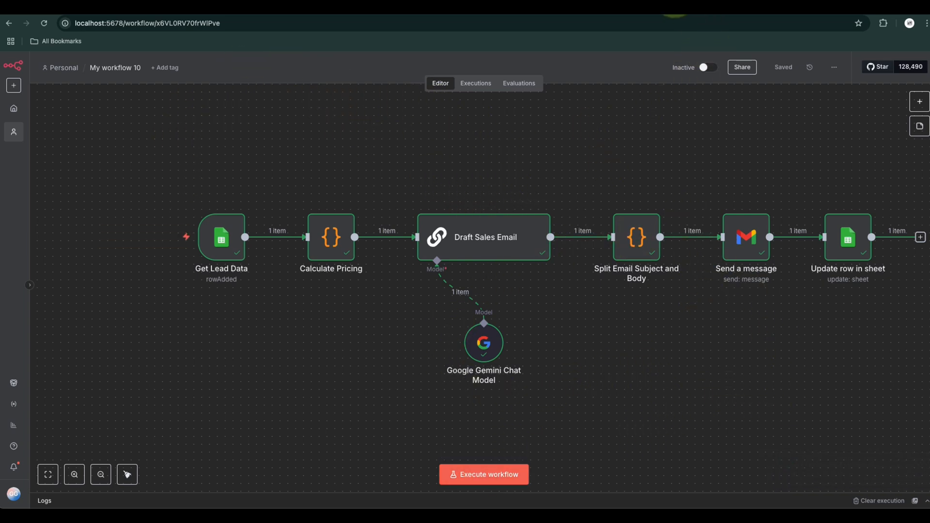
Switch to Gmail, open the newest generated sales e-mail, and review its subject line, call to action and listed benefits
left_click(565, 2)
left_click(44, 24)
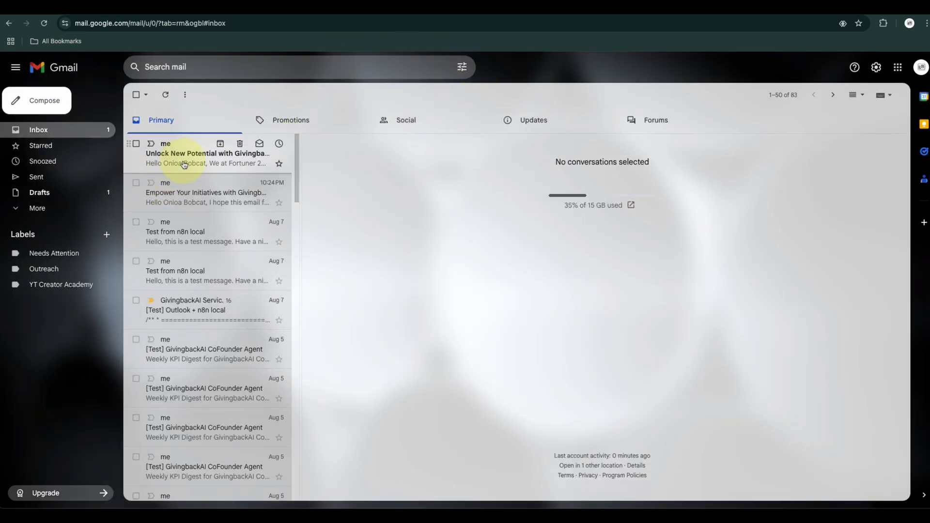
left_click(248, 161)
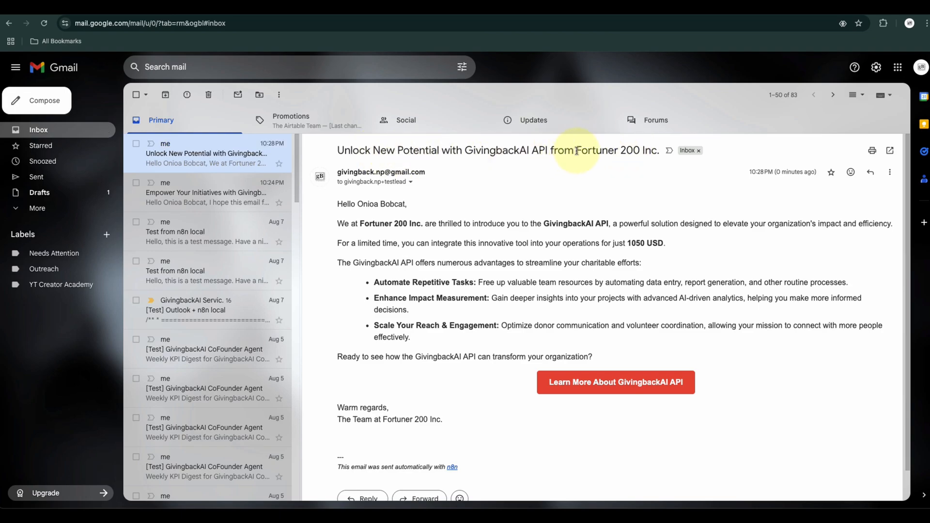
left_click_drag(577, 151, 660, 151)
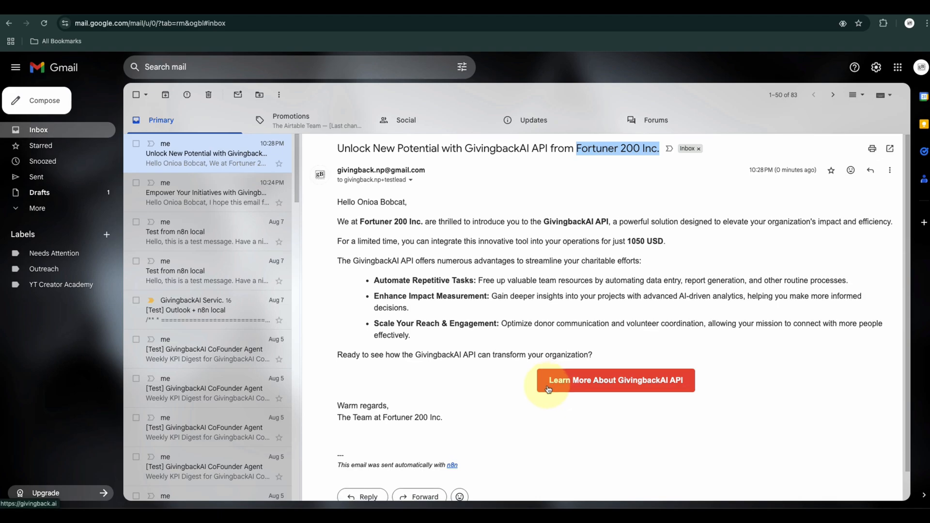
scroll(557, 291, "down", 1)
scroll(524, 252, "up", 1)
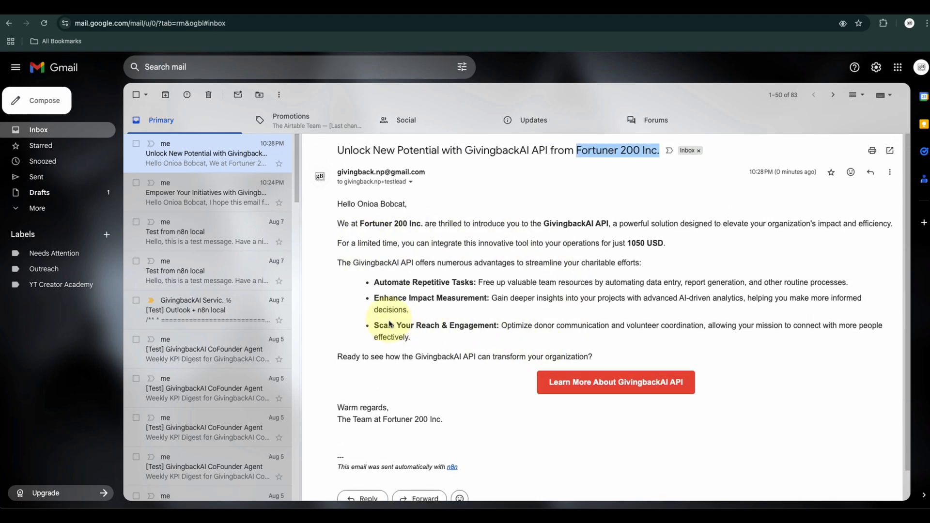
left_click_drag(375, 285, 449, 328)
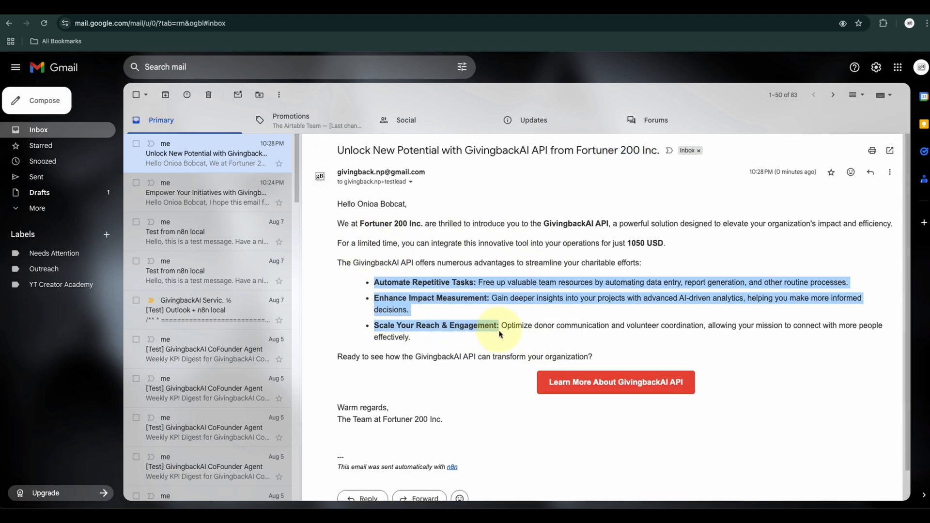
Compare the benefits and price in the newest sales e-mail with those in the previously generated one
left_click(206, 192)
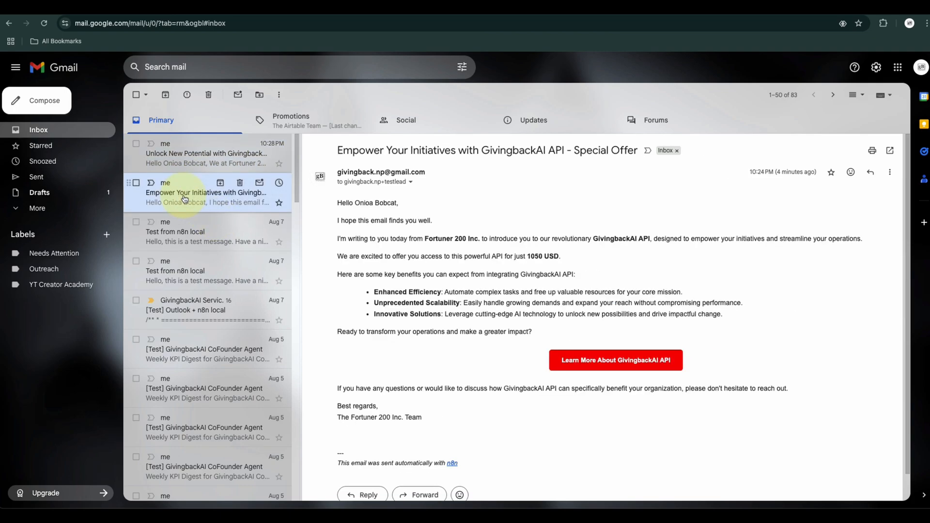
left_click_drag(372, 292, 466, 310)
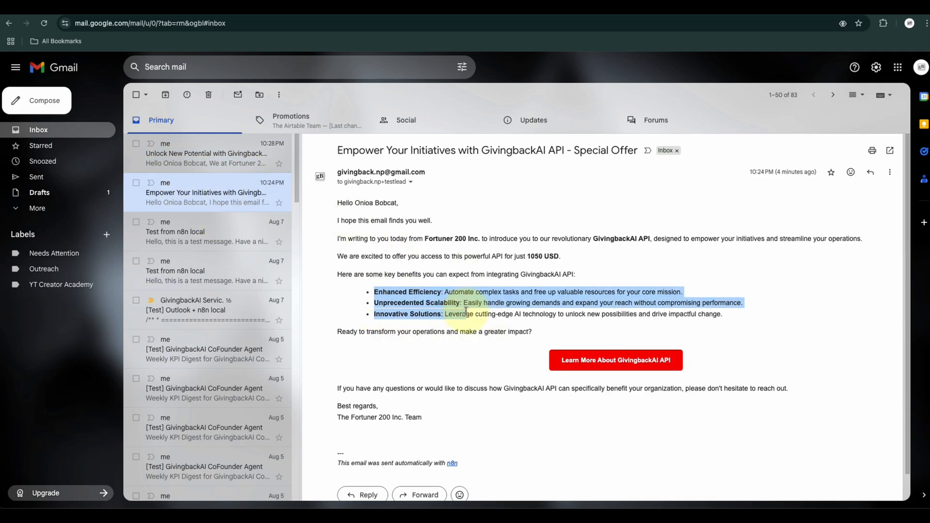
left_click(150, 144)
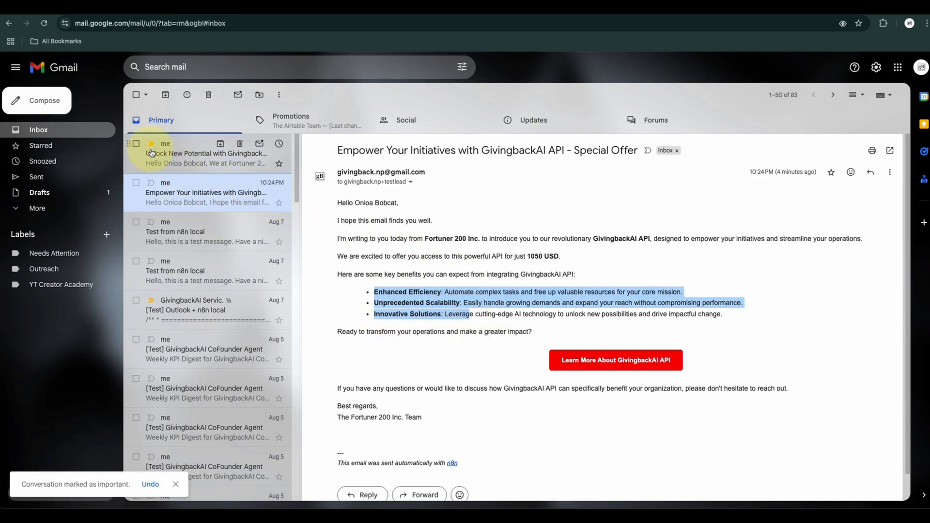
left_click(164, 154)
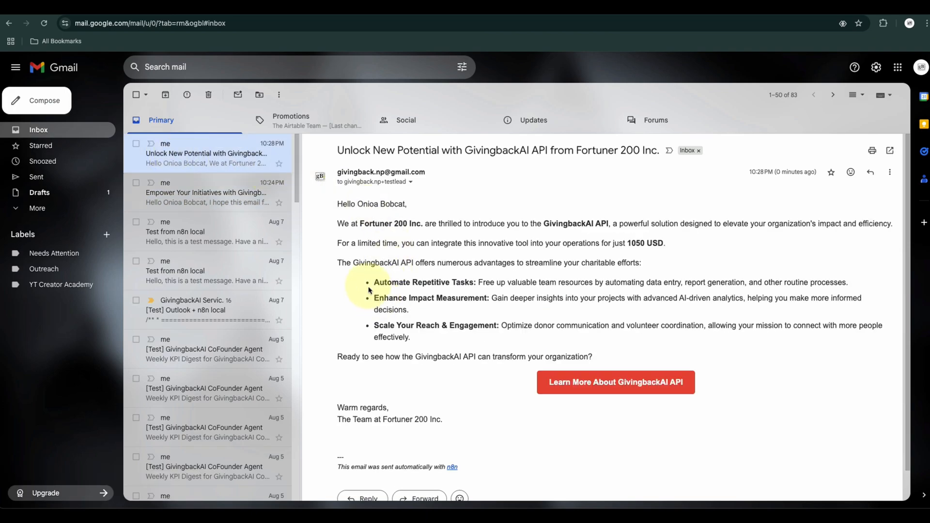
left_click_drag(369, 290, 487, 338)
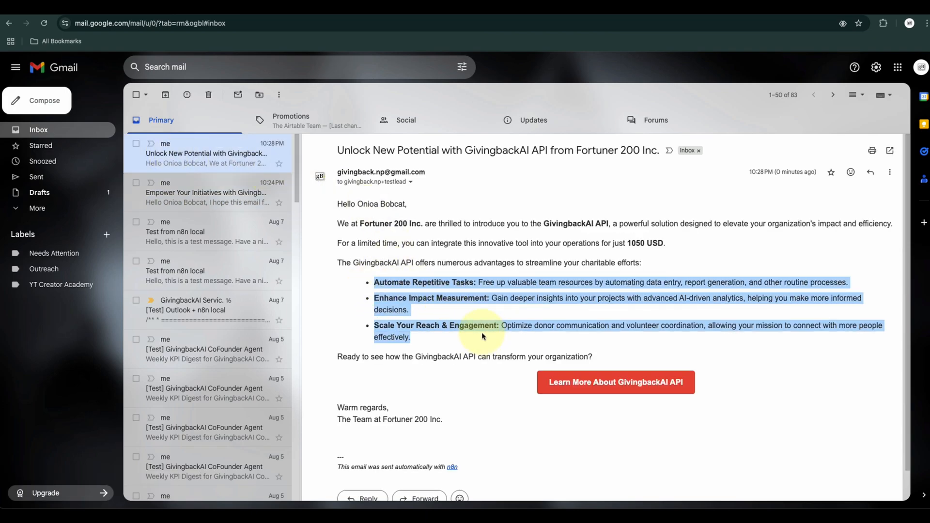
left_click(628, 244)
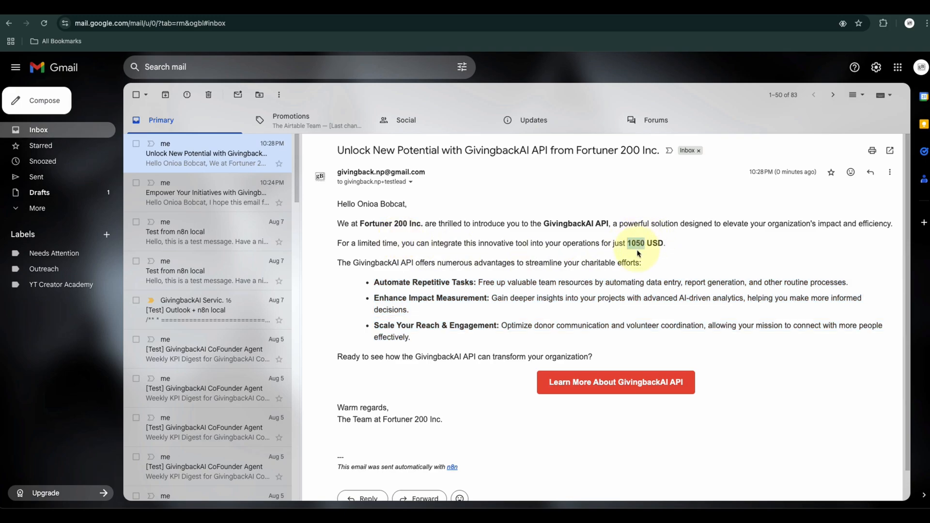
left_click(178, 194)
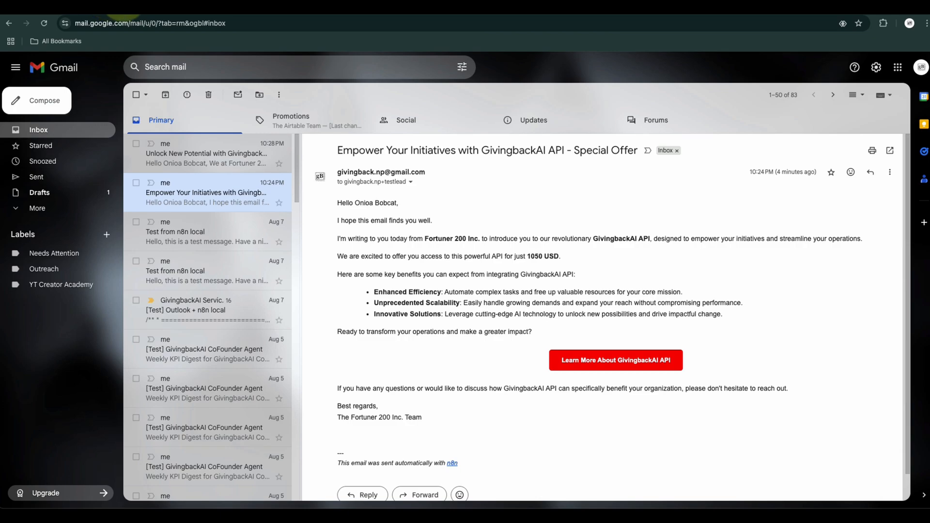
Switch back to n8n, open the Draft Sales Email prompt in the expanded expression editor, and expand the Get Lead Data fields
left_click(194, 9)
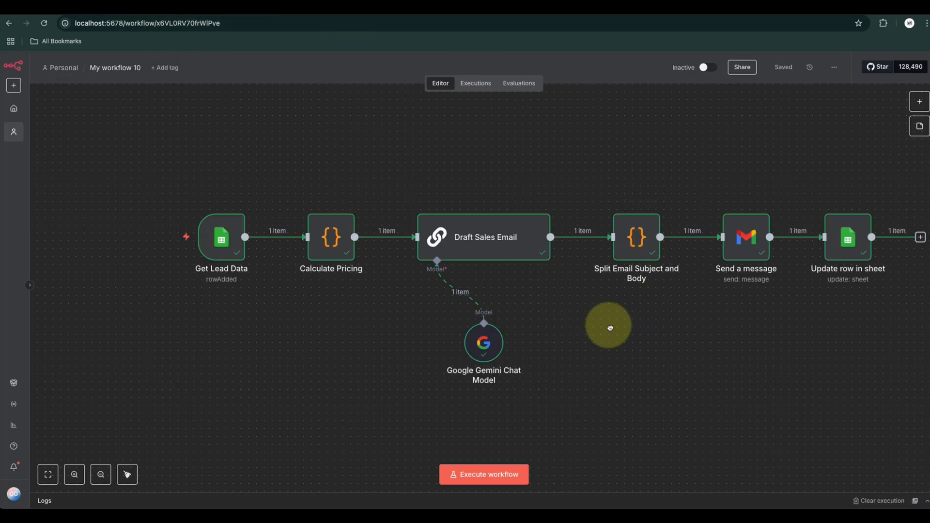
left_click_drag(610, 328, 492, 305)
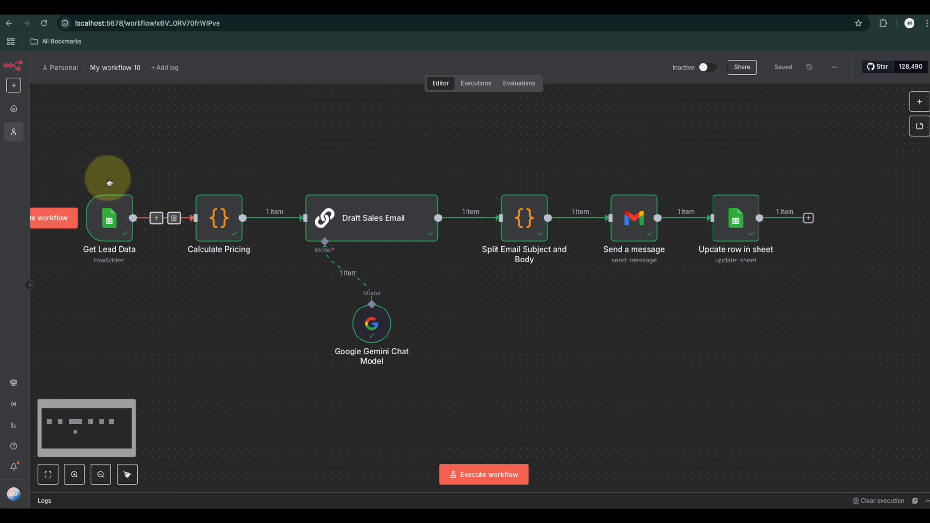
double_click(377, 219)
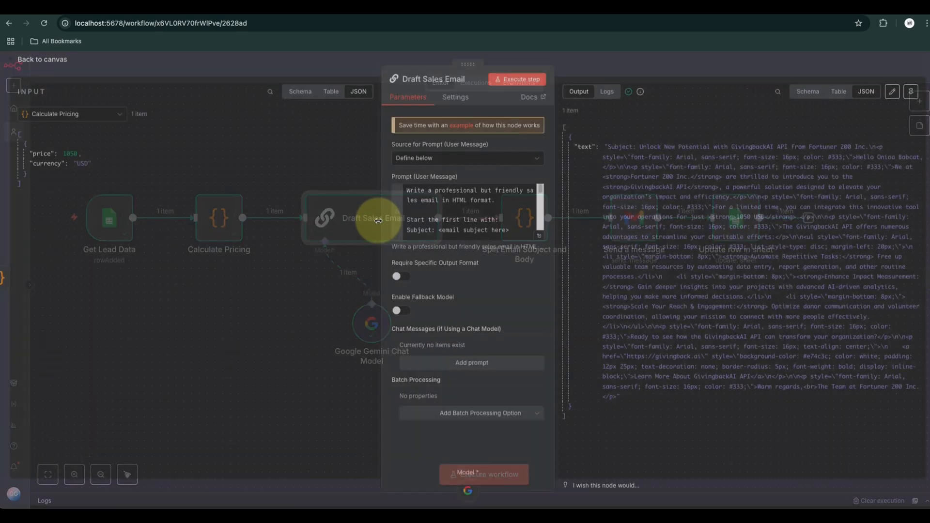
left_click(539, 236)
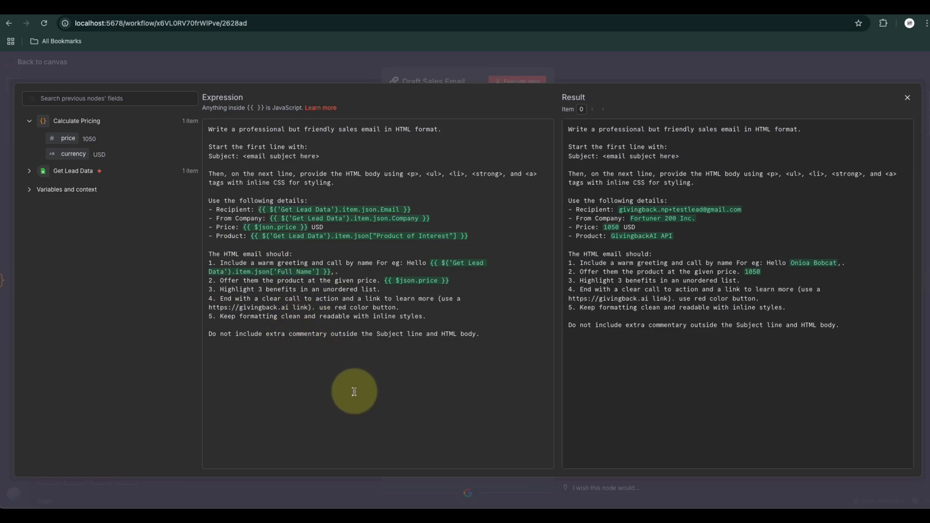
left_click(354, 392)
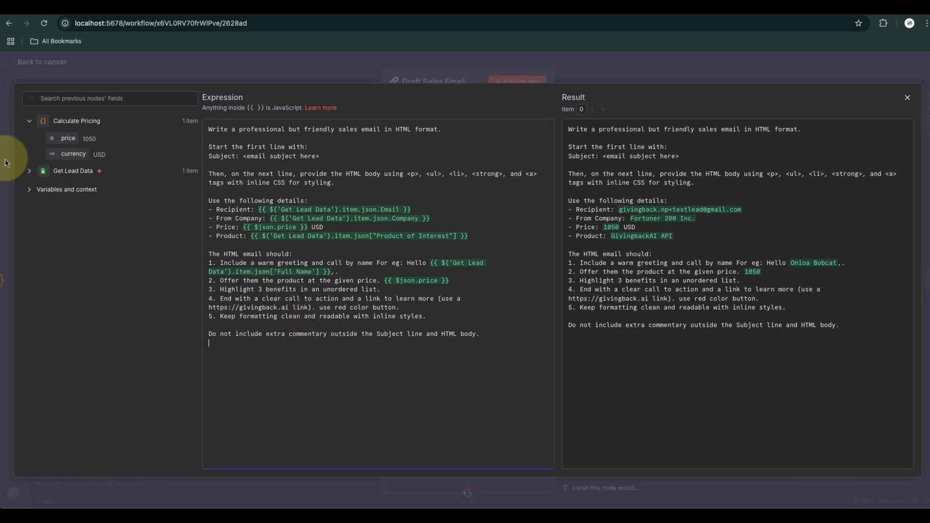
left_click(30, 171)
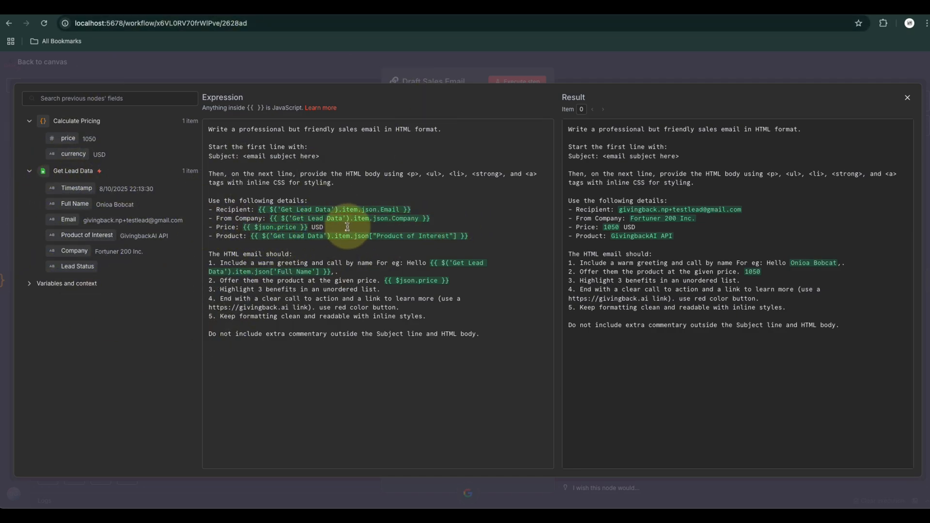
Replace the From Company expression in the prompt details with the fixed text "GivingbackAI Inc."
left_click_drag(432, 219, 268, 219)
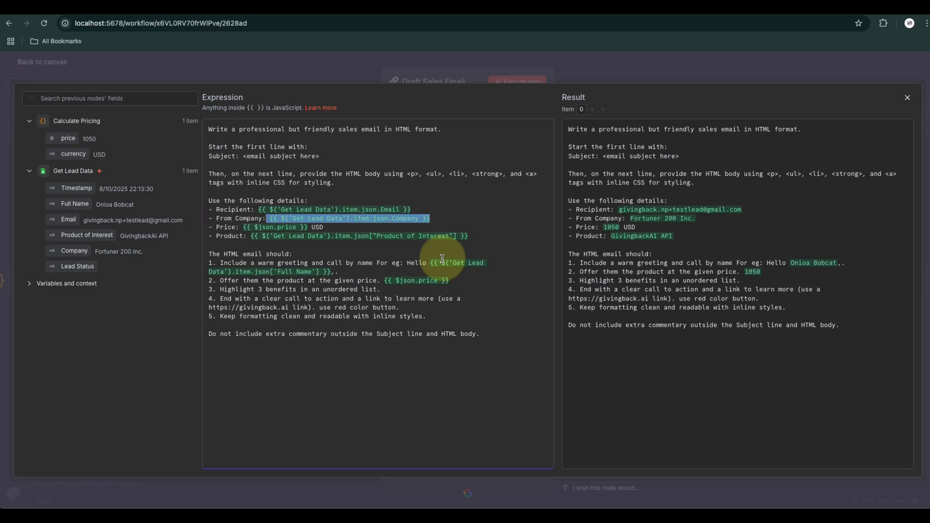
left_click(341, 226)
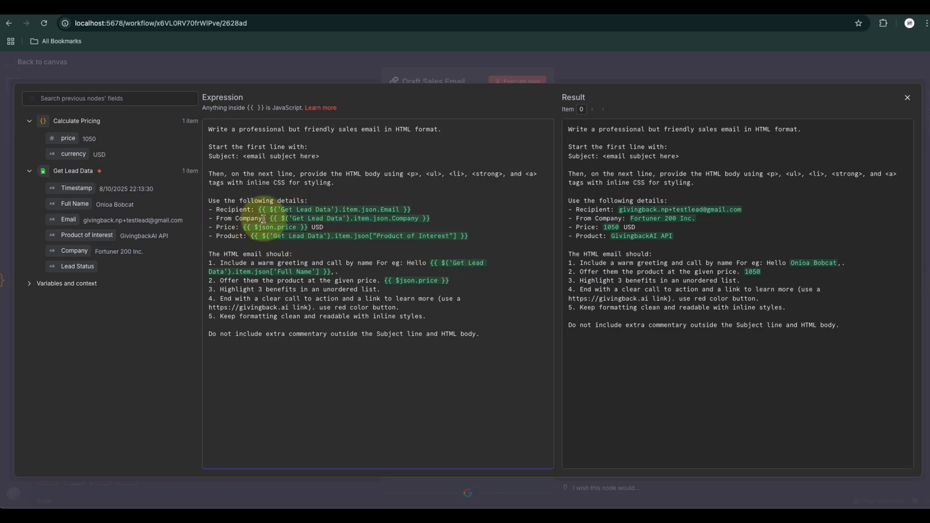
left_click_drag(270, 219, 437, 221)
key("BackSpace")
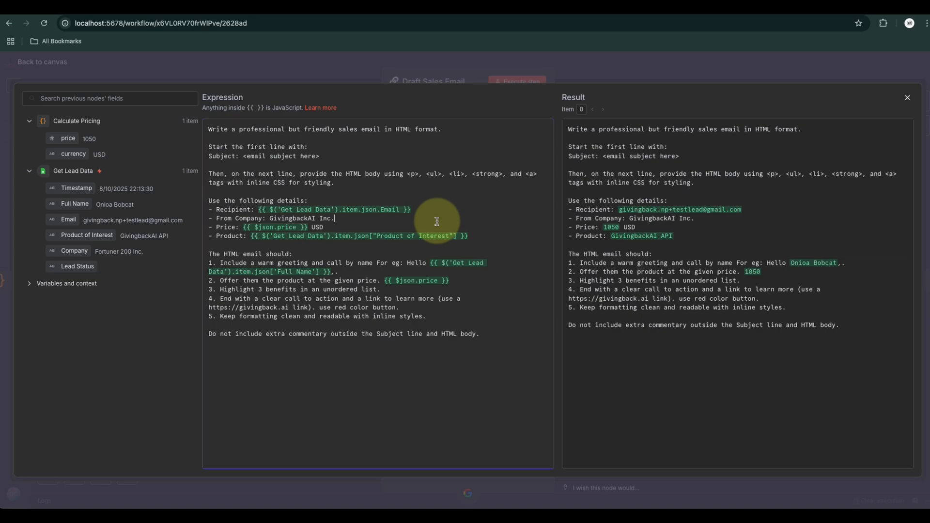
Add a "keep in mind:" line to the prompt below the numbered HTML email requirements
left_click(365, 263)
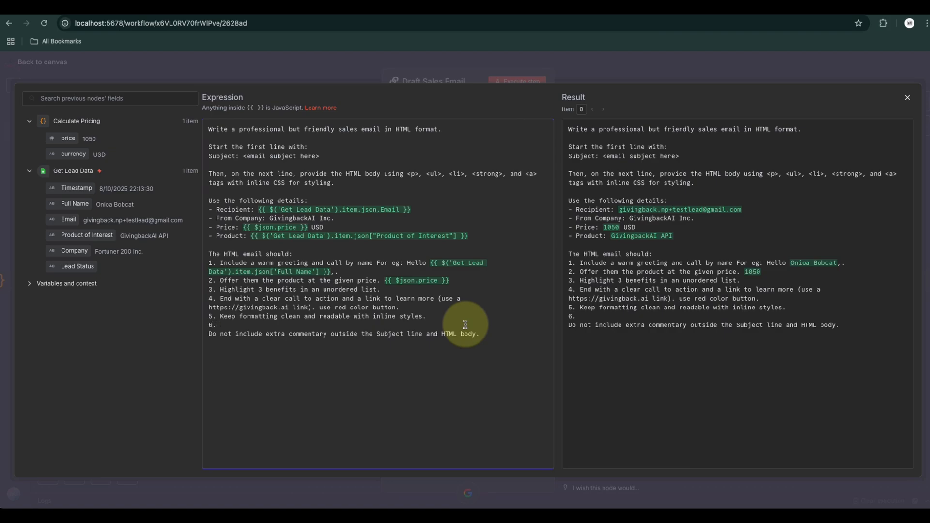
key("Return")
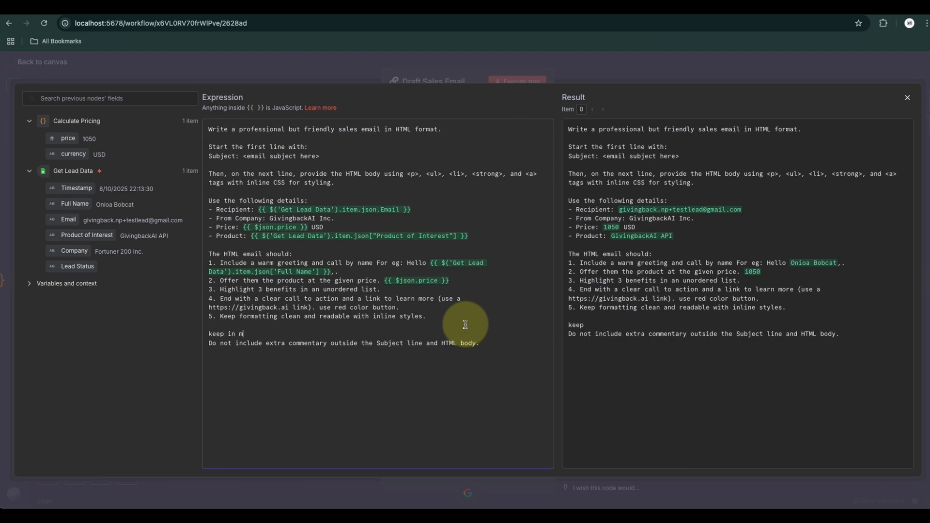
key("Return")
key("Return")
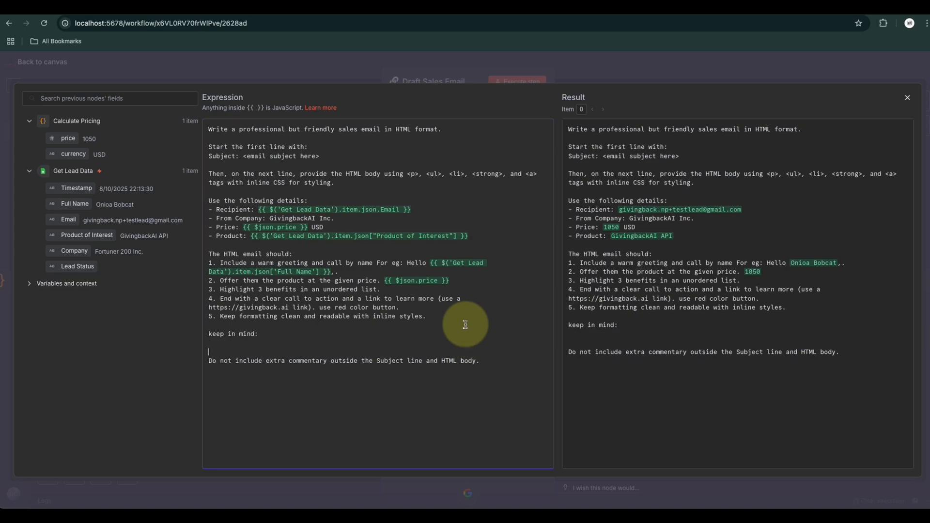
key("BackSpace")
Under "keep in mind:", write "The following data is about the Lead, not the company who is sending the email." and start a bulleted list
type("The data")
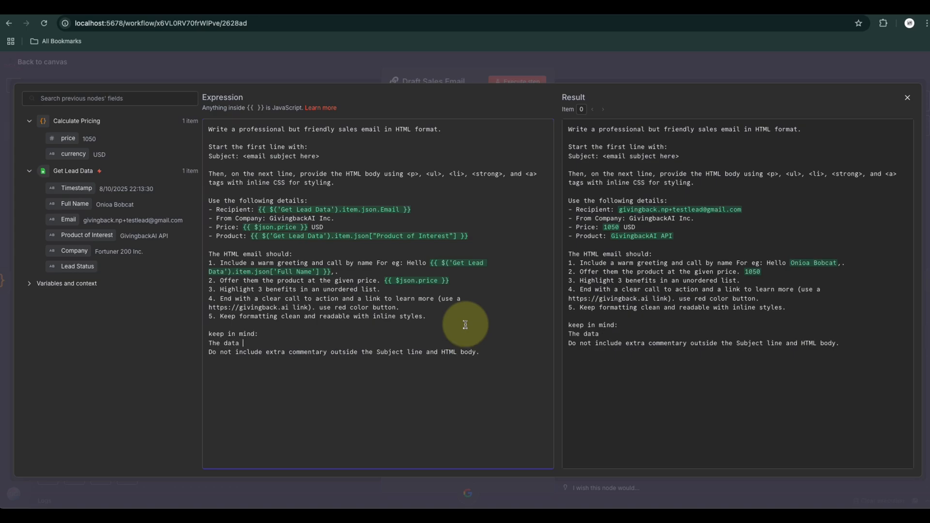
left_click_drag(64, 170, 283, 349)
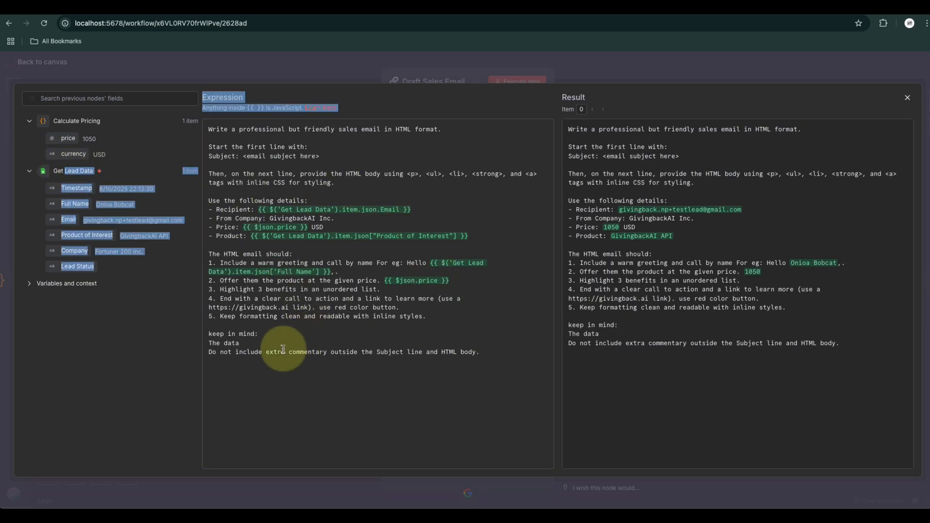
left_click(274, 352)
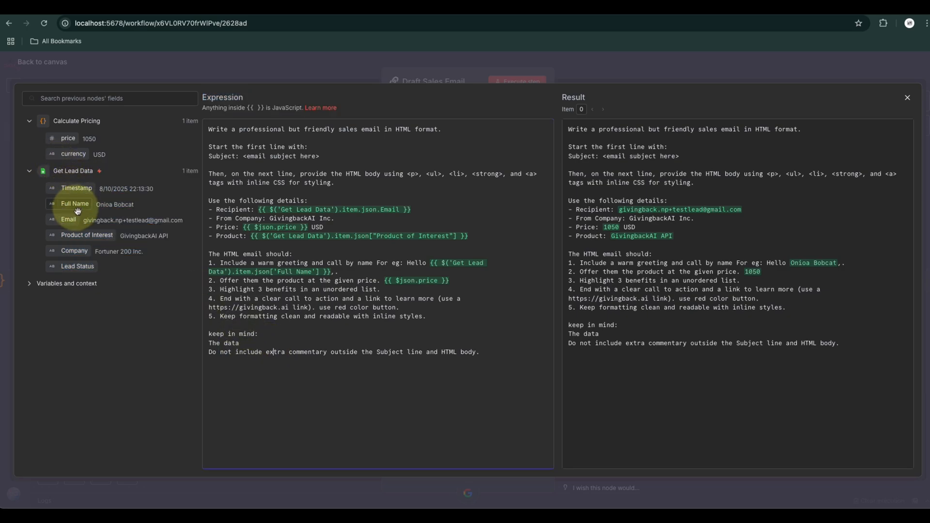
left_click_drag(77, 211, 425, 342)
key("BackSpace")
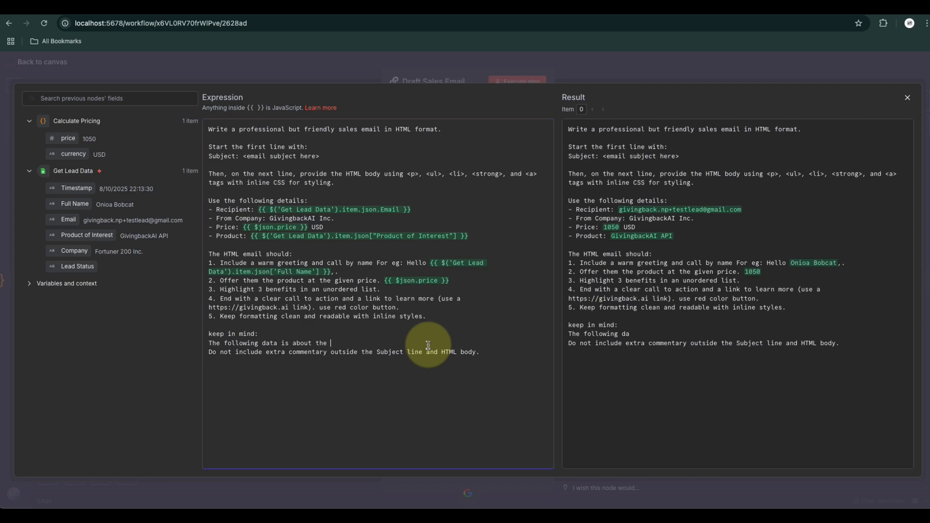
type("Le")
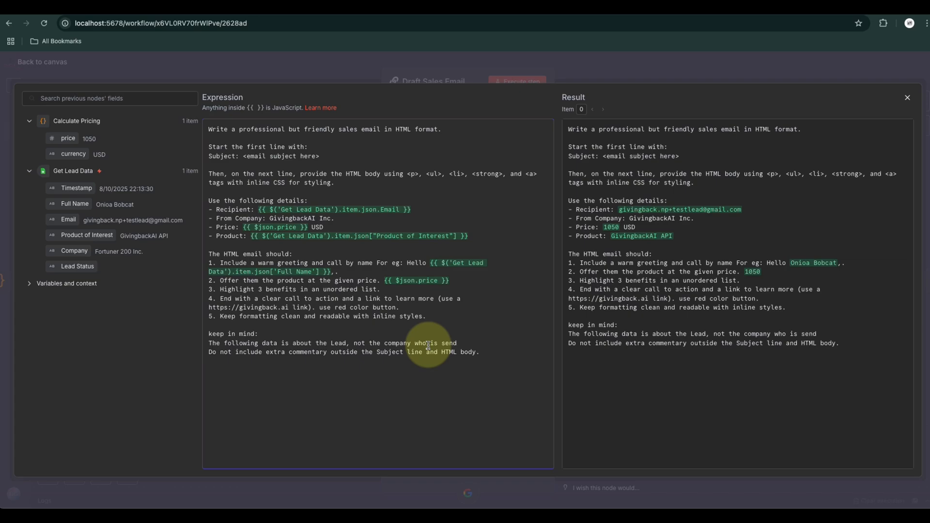
type(".")
key("Return")
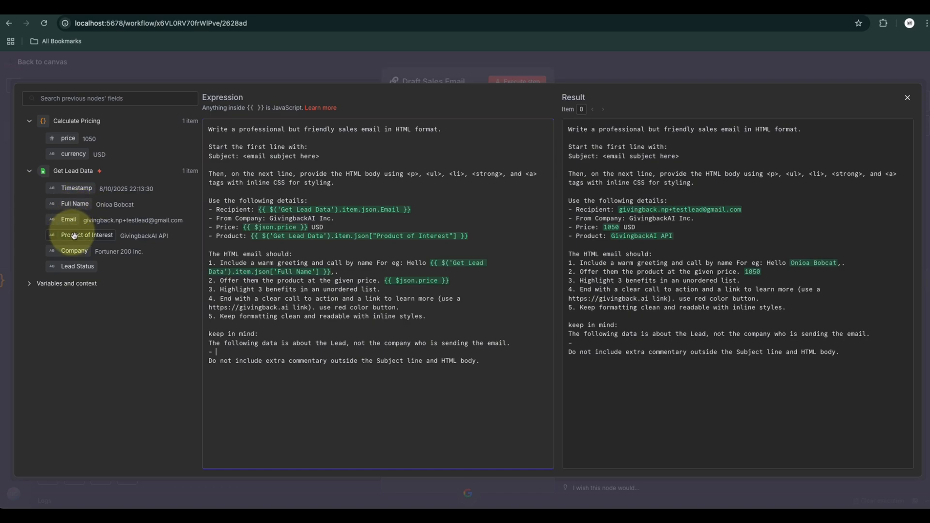
List the Get Lead Data Full Name, Email and Company fields as bullets, adding "- This is the lead's company." after Company
left_click_drag(73, 205, 248, 352)
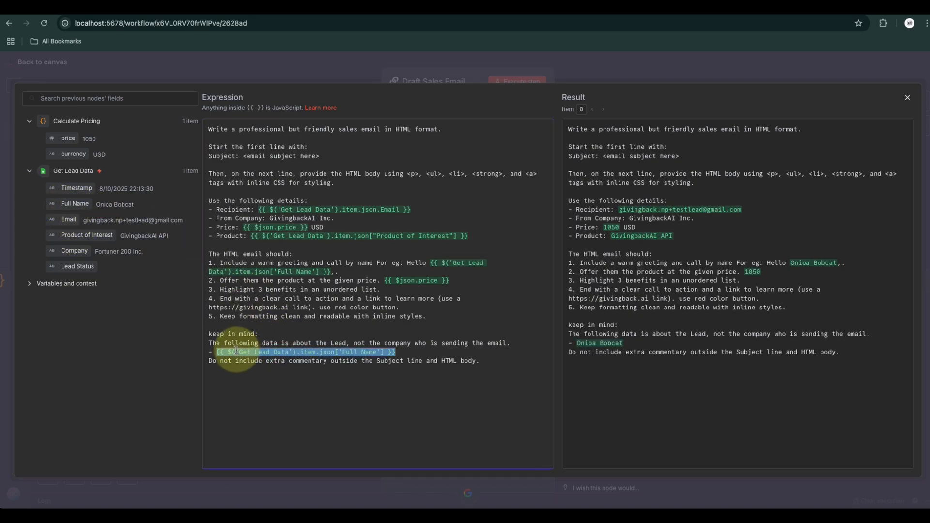
key("Return")
type("-")
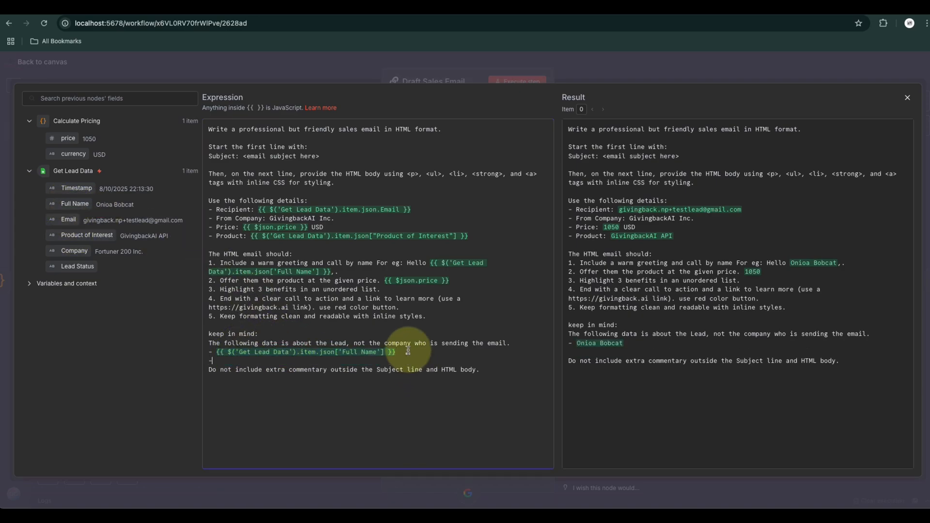
left_click_drag(52, 219, 232, 362)
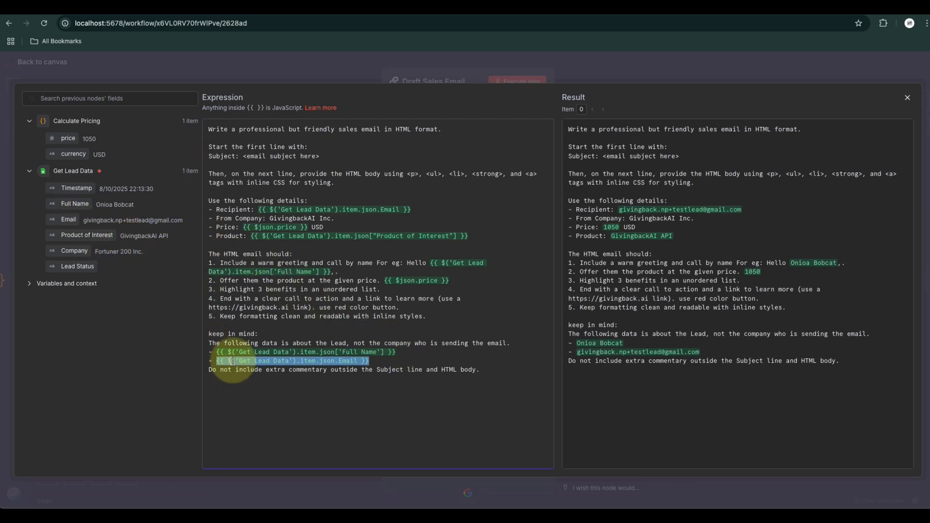
left_click(382, 360)
key("Return")
type("-")
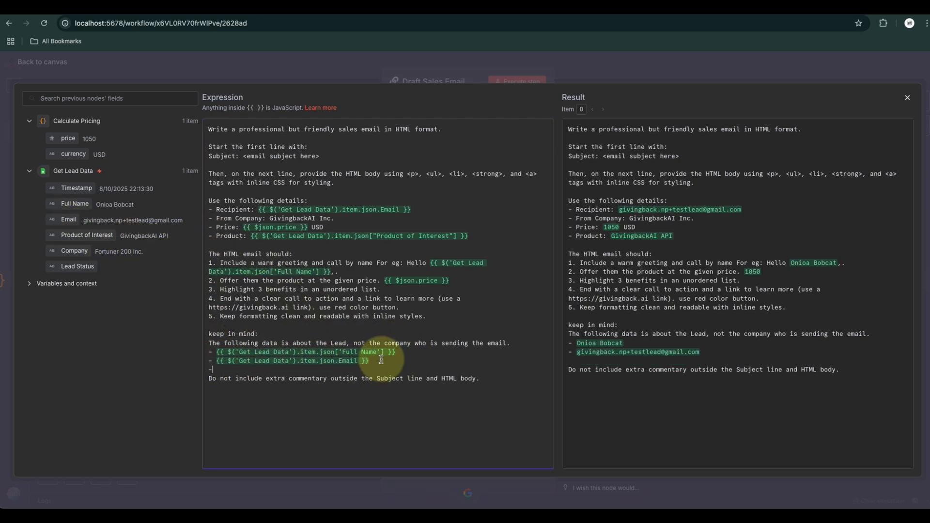
left_click_drag(68, 250, 248, 370)
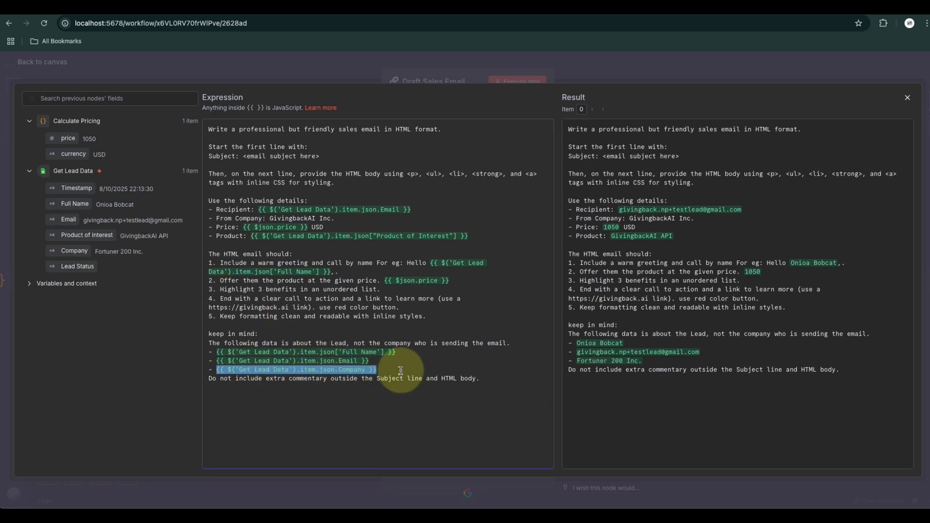
left_click(401, 371)
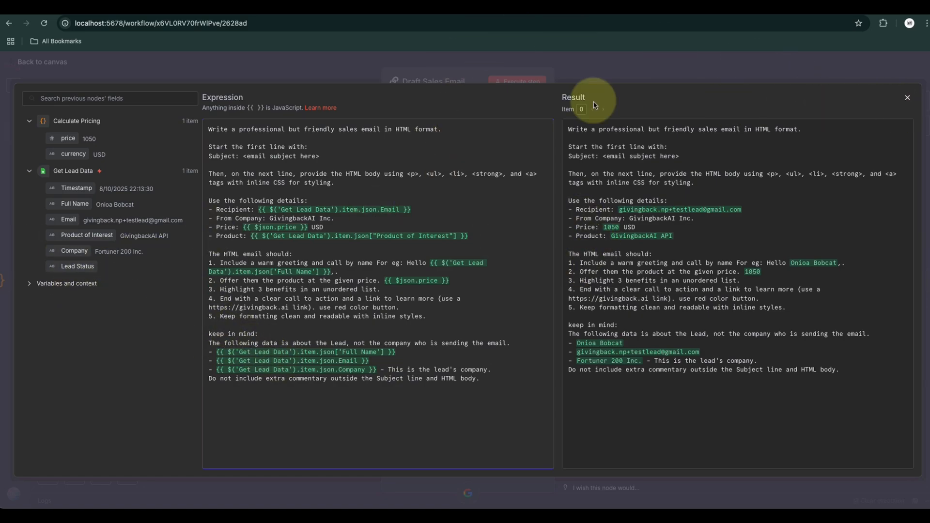
Close the prompt editor, return to the canvas, tidy up the nodes, and save and execute the whole workflow
left_click(908, 97)
left_click(44, 62)
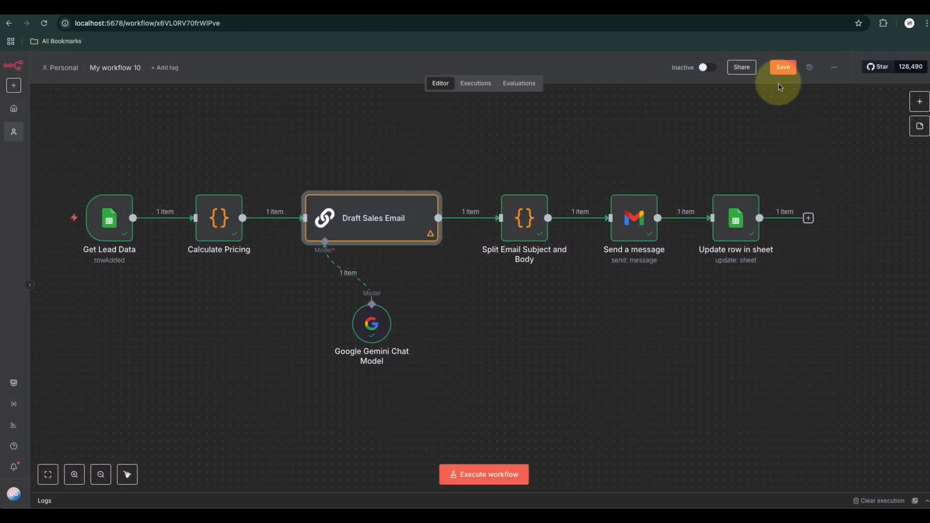
left_click(127, 474)
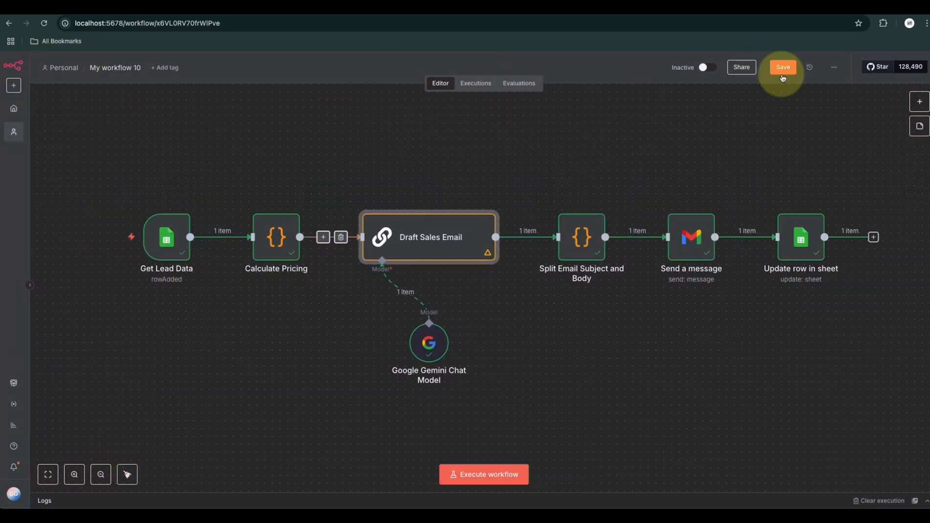
left_click(783, 67)
left_click(486, 479)
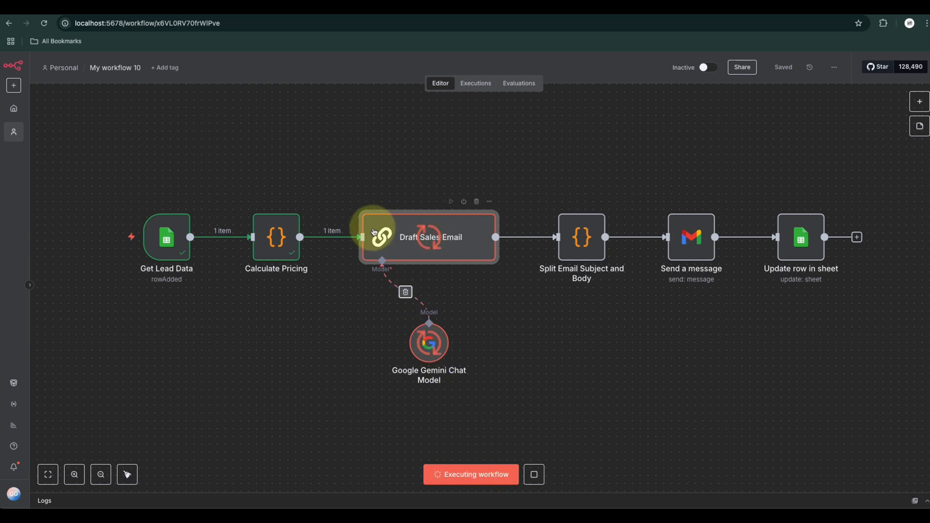
double_click(461, 243)
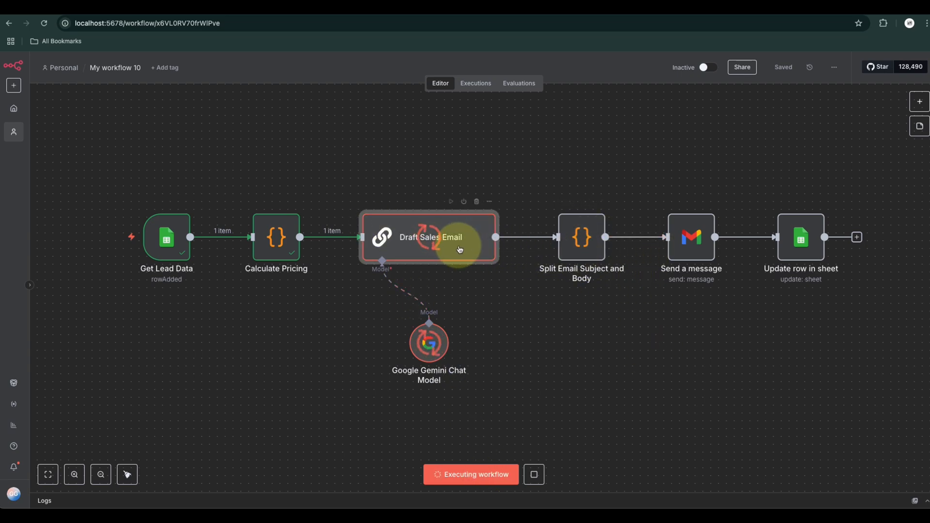
left_click(39, 62)
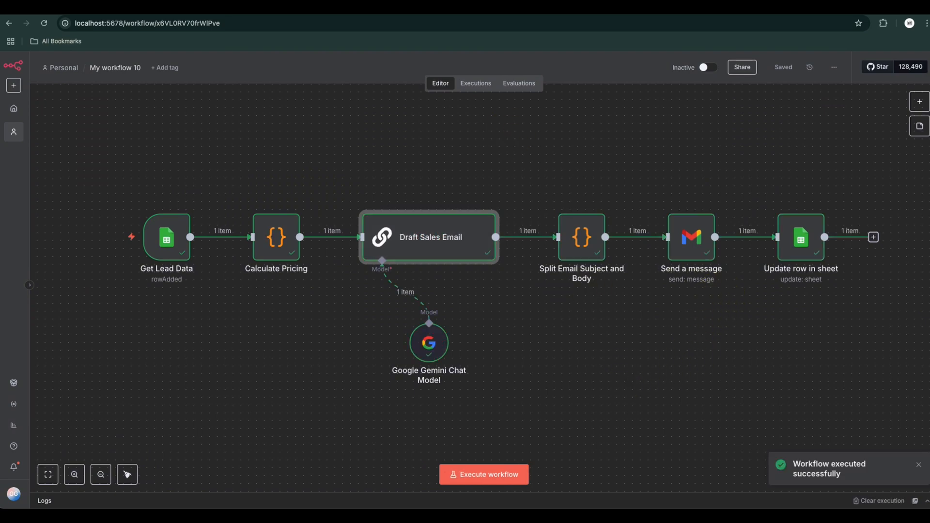
Switch to Gmail, refresh the inbox, open the newest sales e-mail, and check its subject line and sign-off
left_click(555, 11)
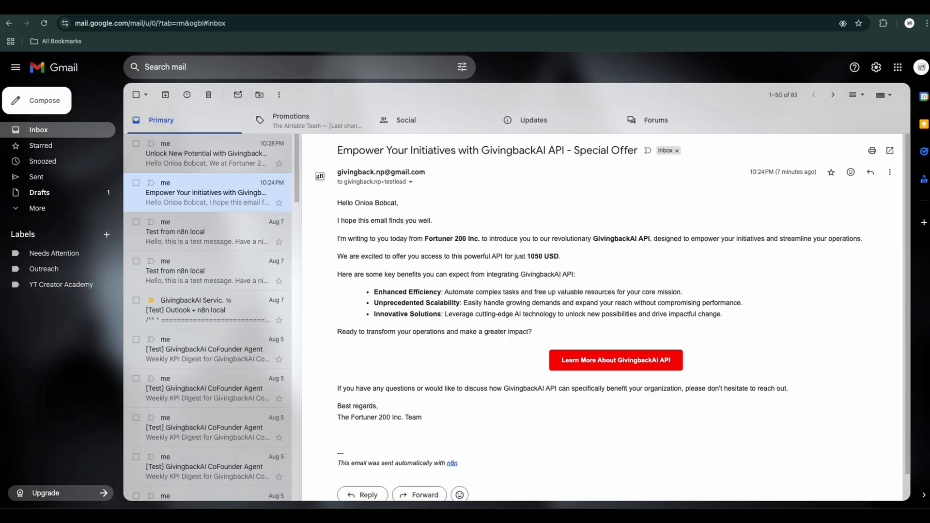
left_click(45, 23)
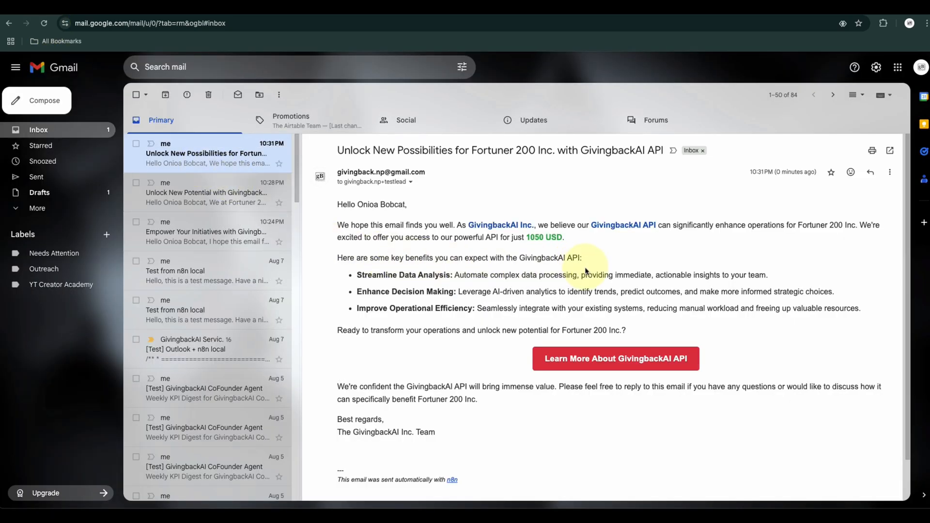
mouse_move(440, 432)
left_mouse_down()
mouse_move(353, 431)
mouse_move(338, 420)
mouse_move(317, 288)
left_mouse_up()
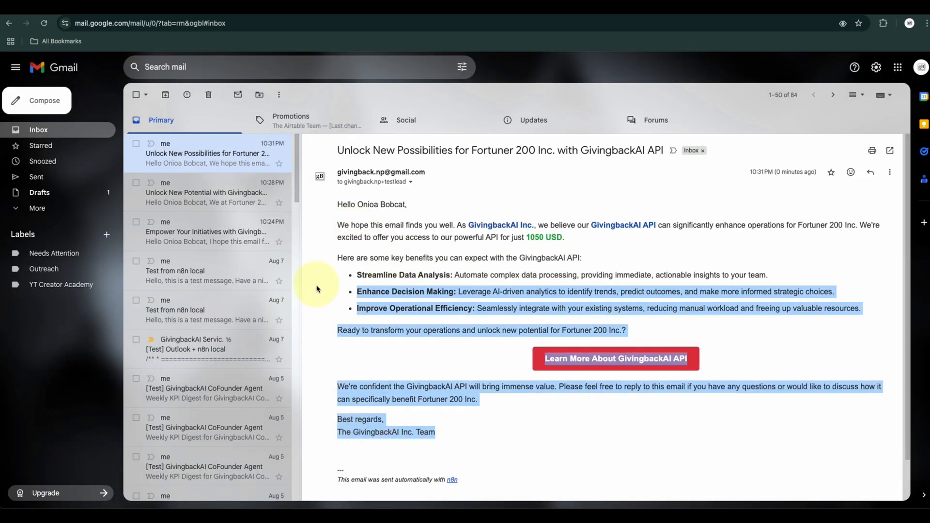
left_click(477, 260)
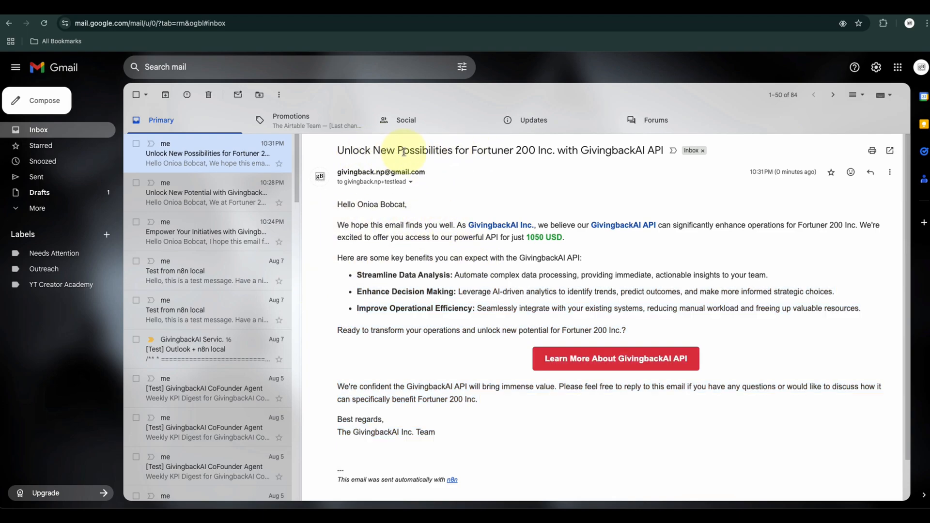
left_click_drag(373, 152, 553, 162)
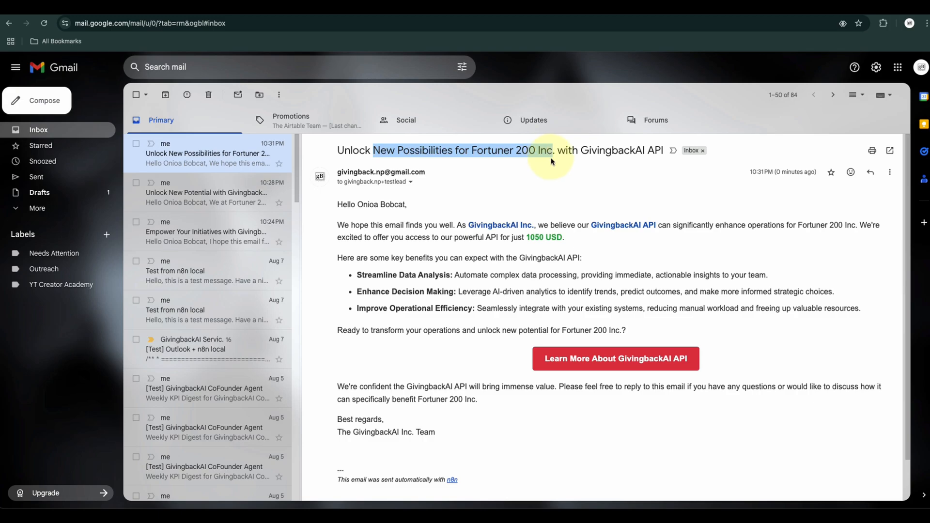
left_click_drag(471, 153, 664, 160)
left_click(488, 272)
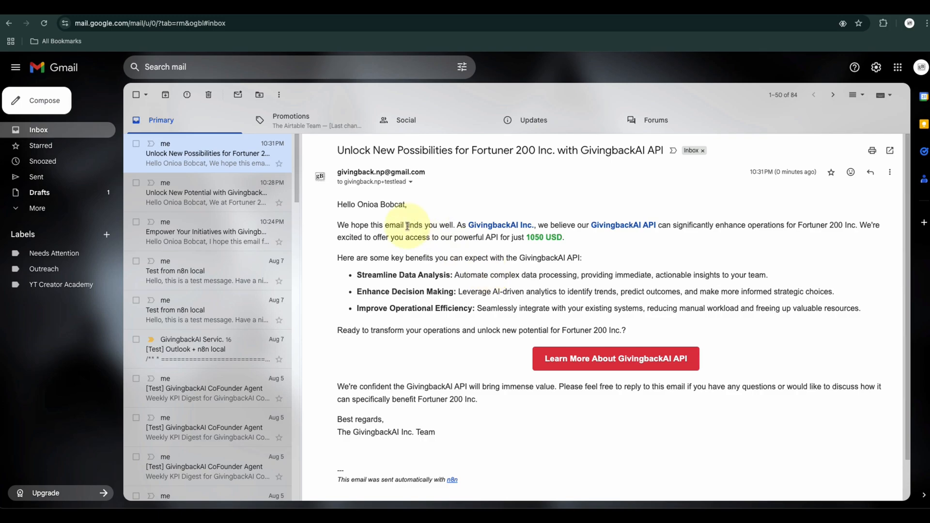
Review the newest e-mail's introduction for the sender company, product and lead company, and check its listed benefits
left_click_drag(336, 226, 863, 237)
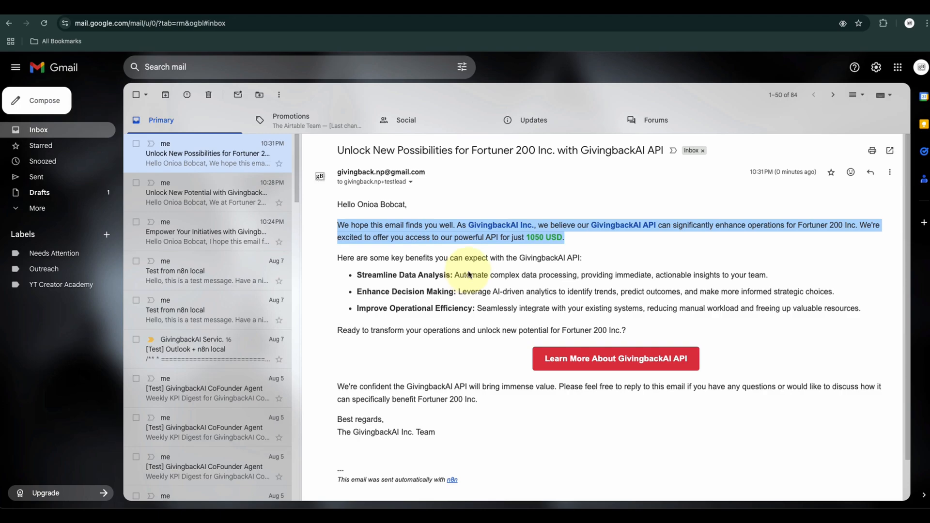
left_click(514, 388)
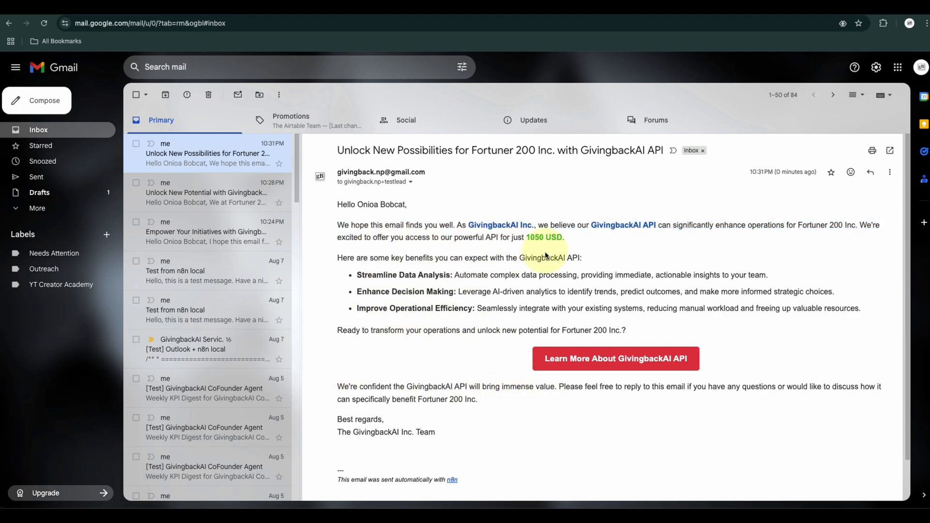
left_click_drag(456, 225, 532, 233)
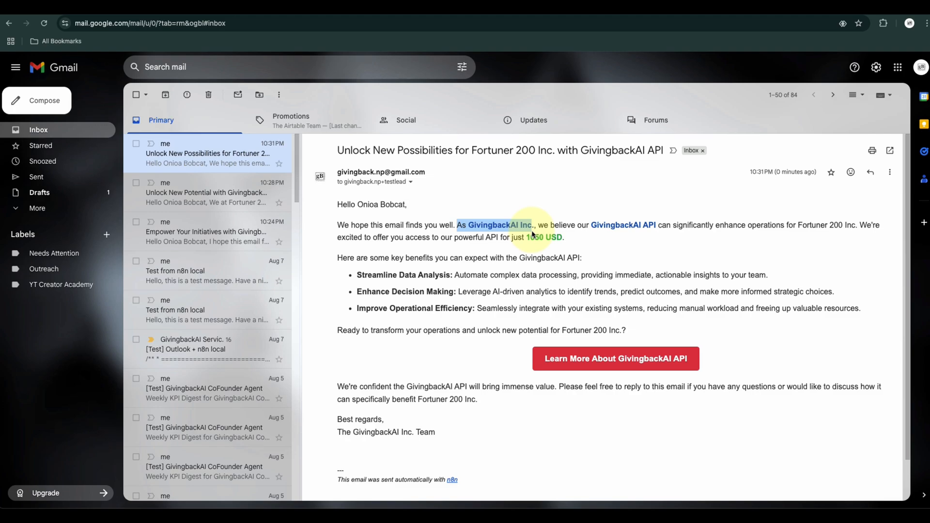
left_click_drag(662, 226, 619, 224)
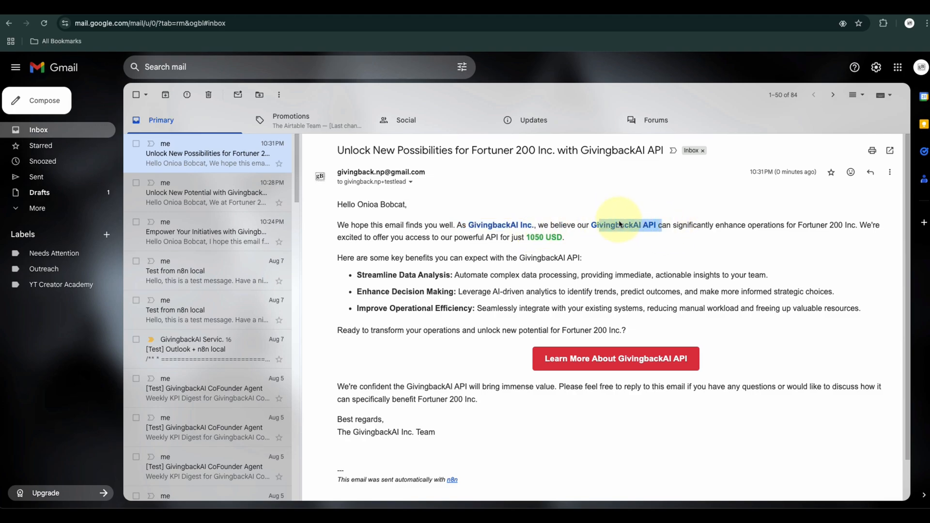
left_click_drag(798, 226, 858, 225)
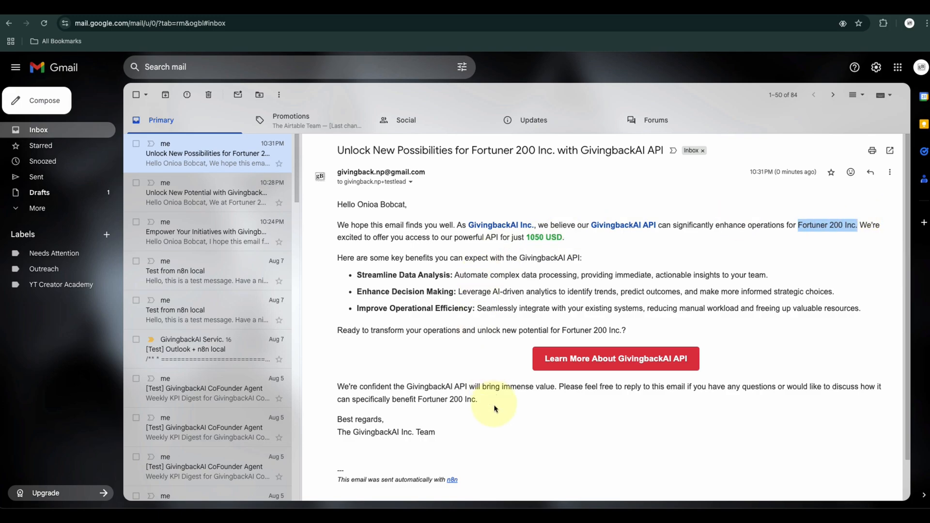
left_click_drag(436, 436, 452, 279)
left_click(360, 276)
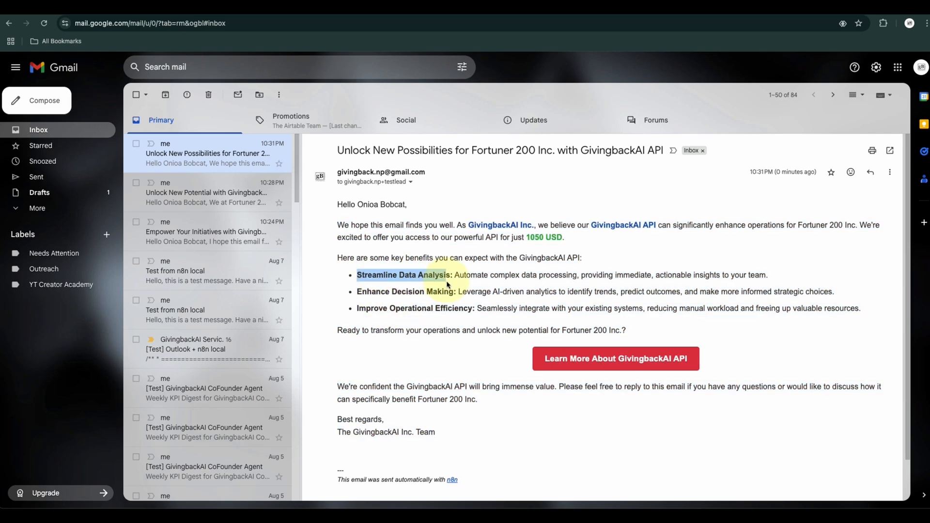
Compare the benefits in the two earlier sales e-mails with the newest one, and switch back to the n8n workflow
left_click(204, 198)
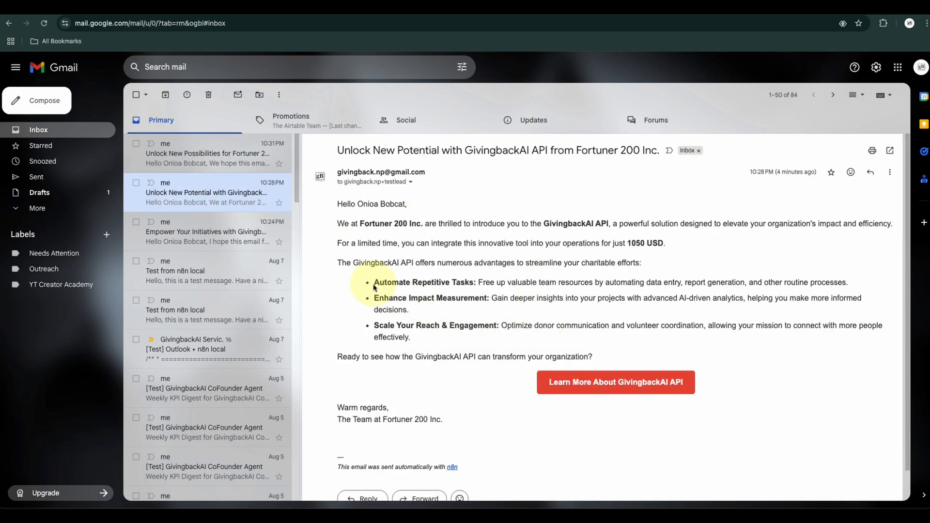
left_click_drag(374, 282, 468, 326)
left_click(180, 238)
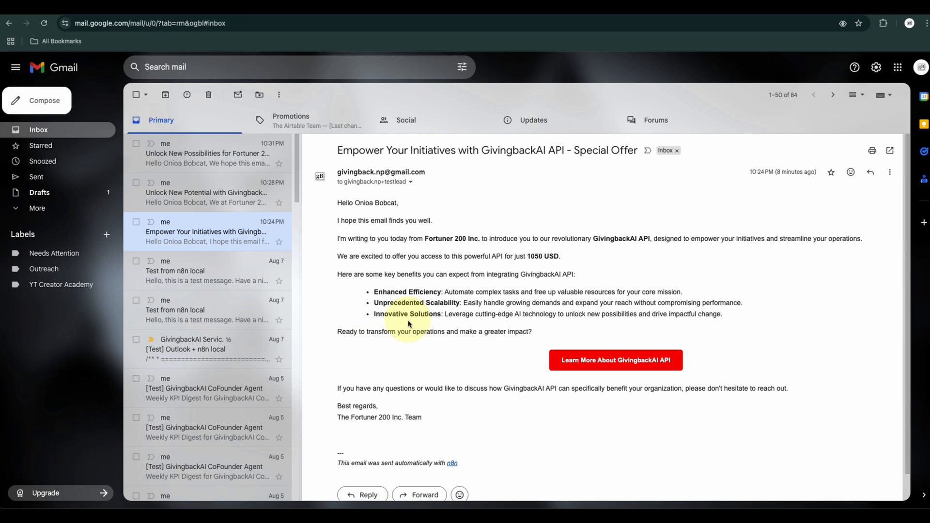
left_click_drag(741, 319, 374, 290)
left_click(190, 154)
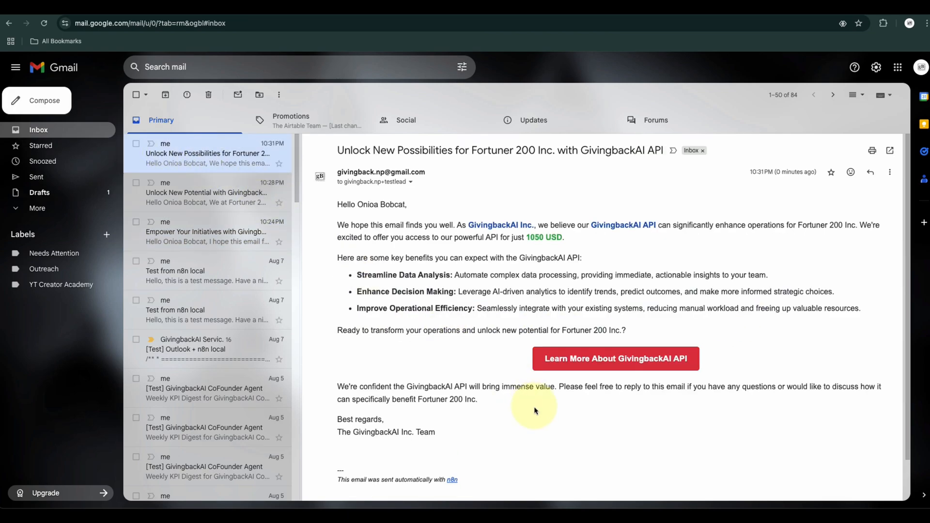
left_click(207, 6)
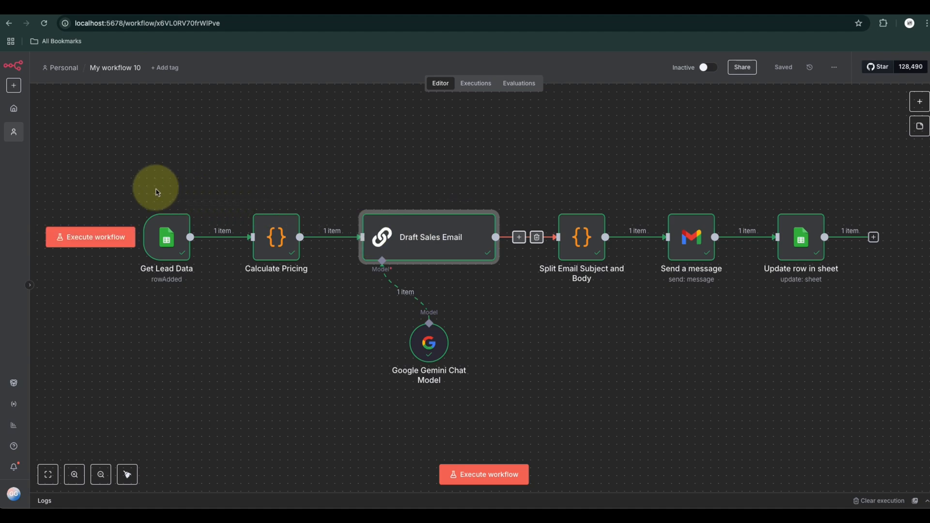